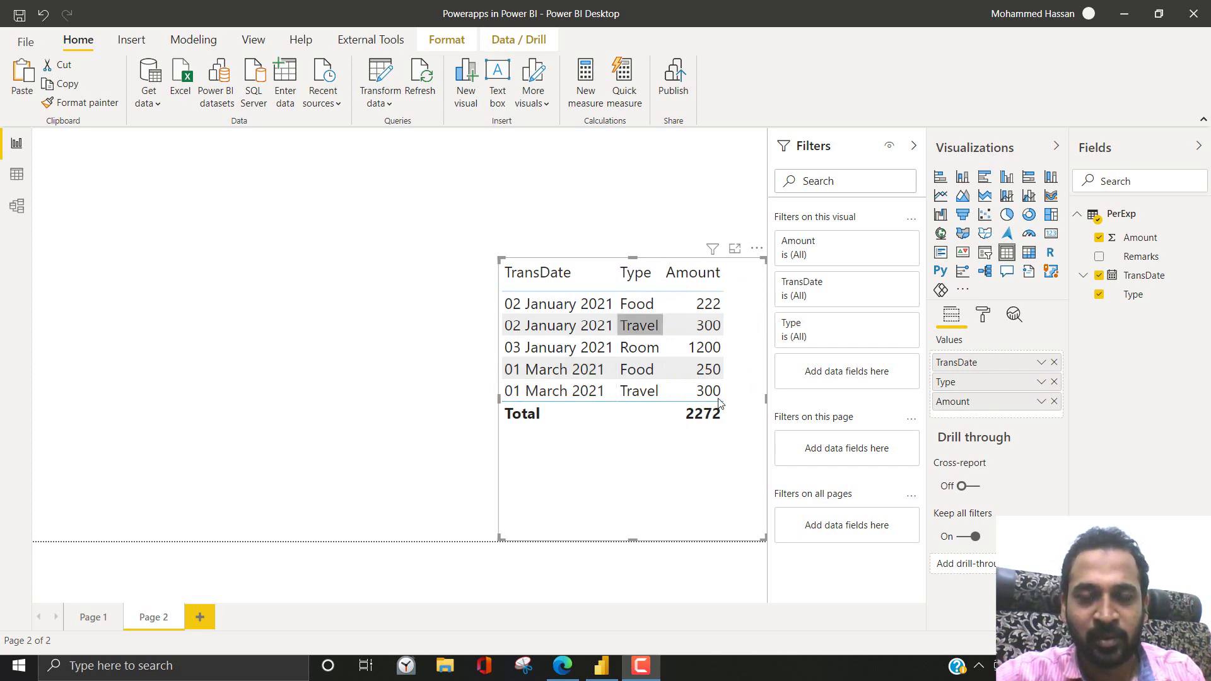
Add a PowerApps visual to Page 2 and stretch it over the left half of the canvas.
click(307, 339)
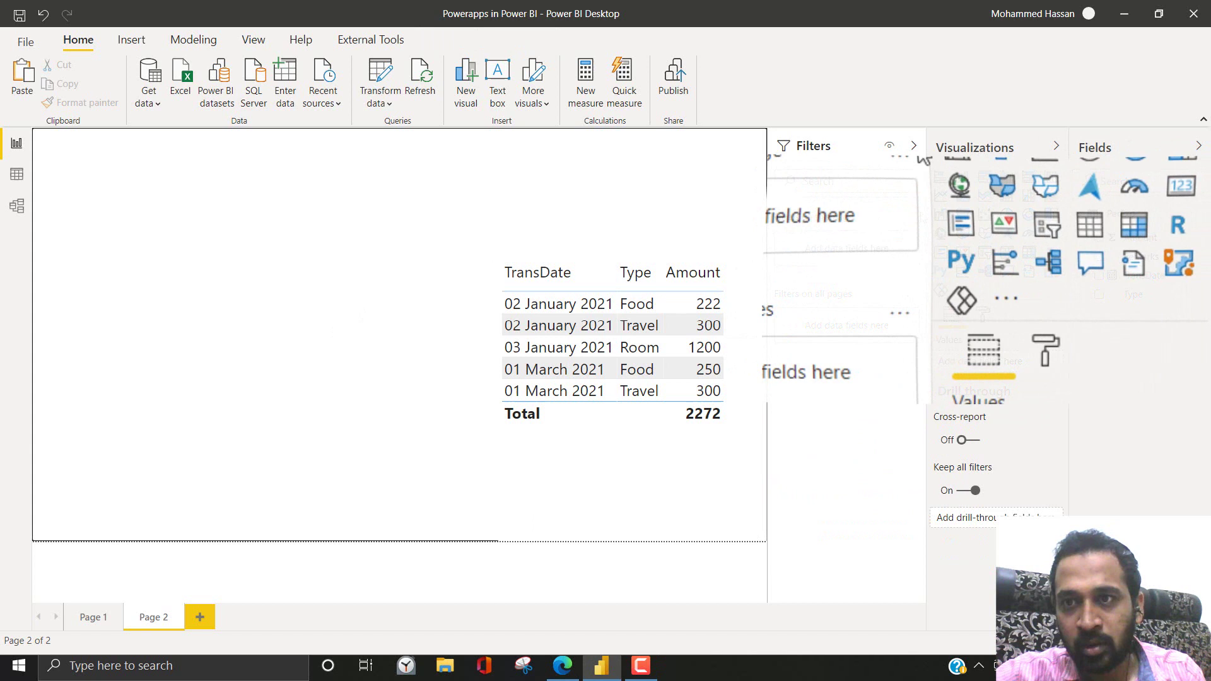
click(957, 314)
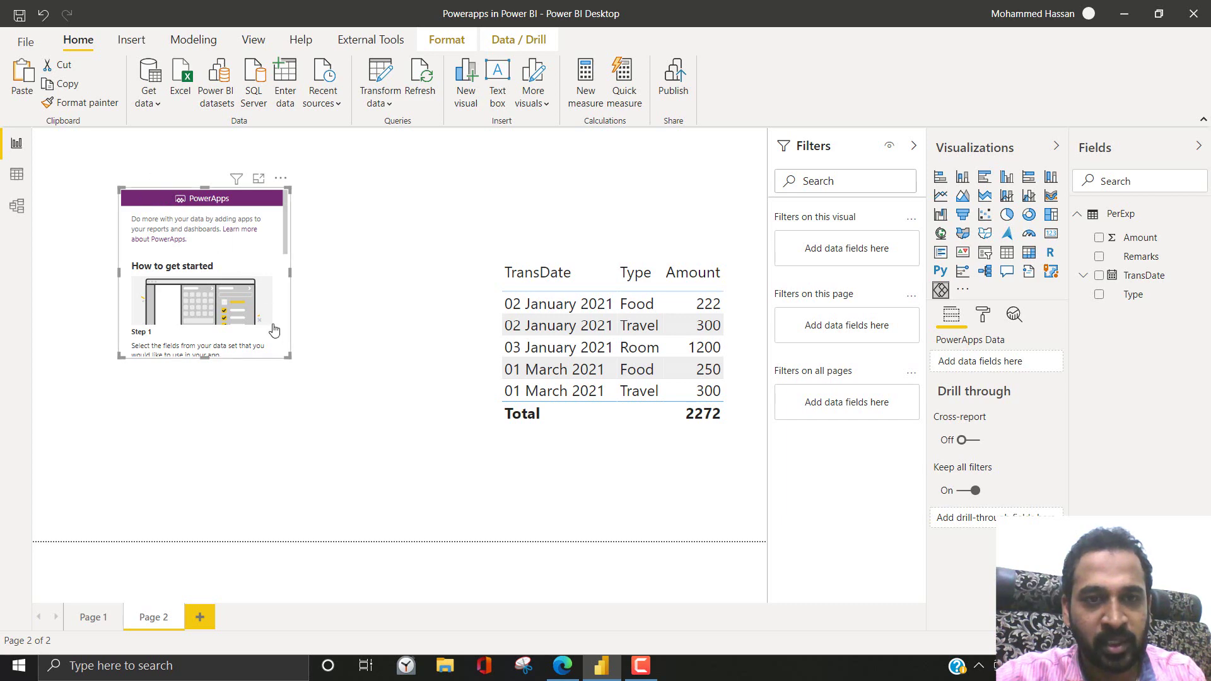
drag(342, 464, 533, 669)
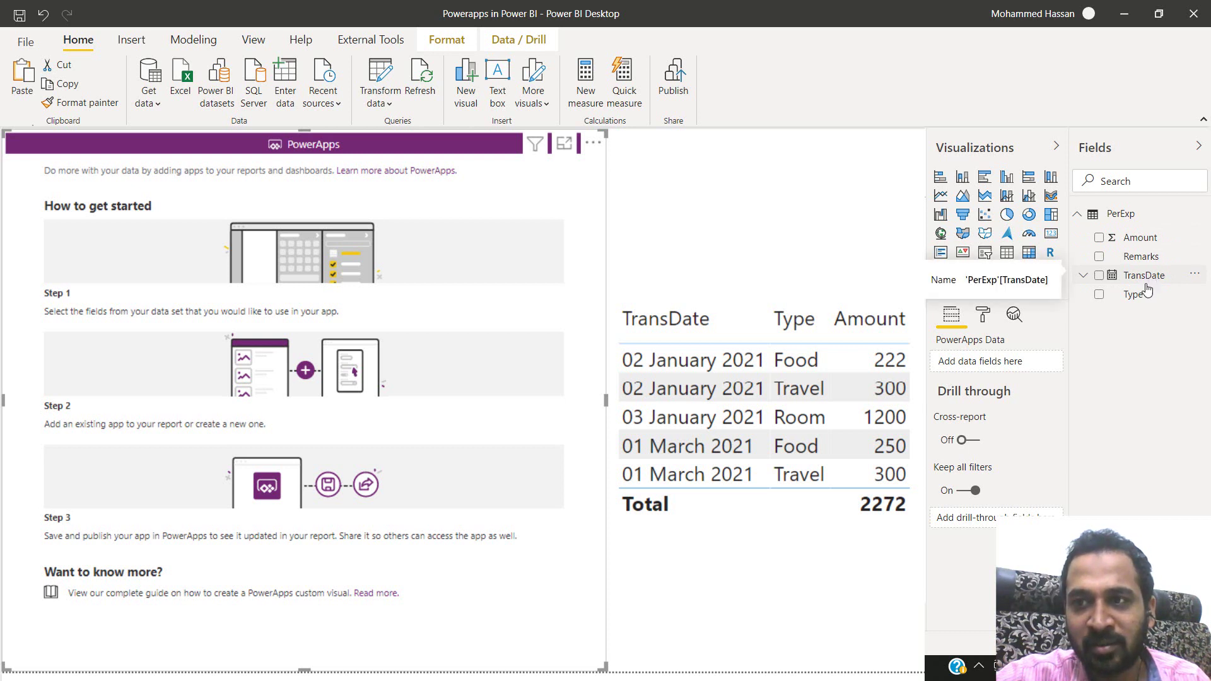
Feed the Type field into the PowerApps visual and choose to create a new app instead of an existing one.
drag(1026, 349, 987, 369)
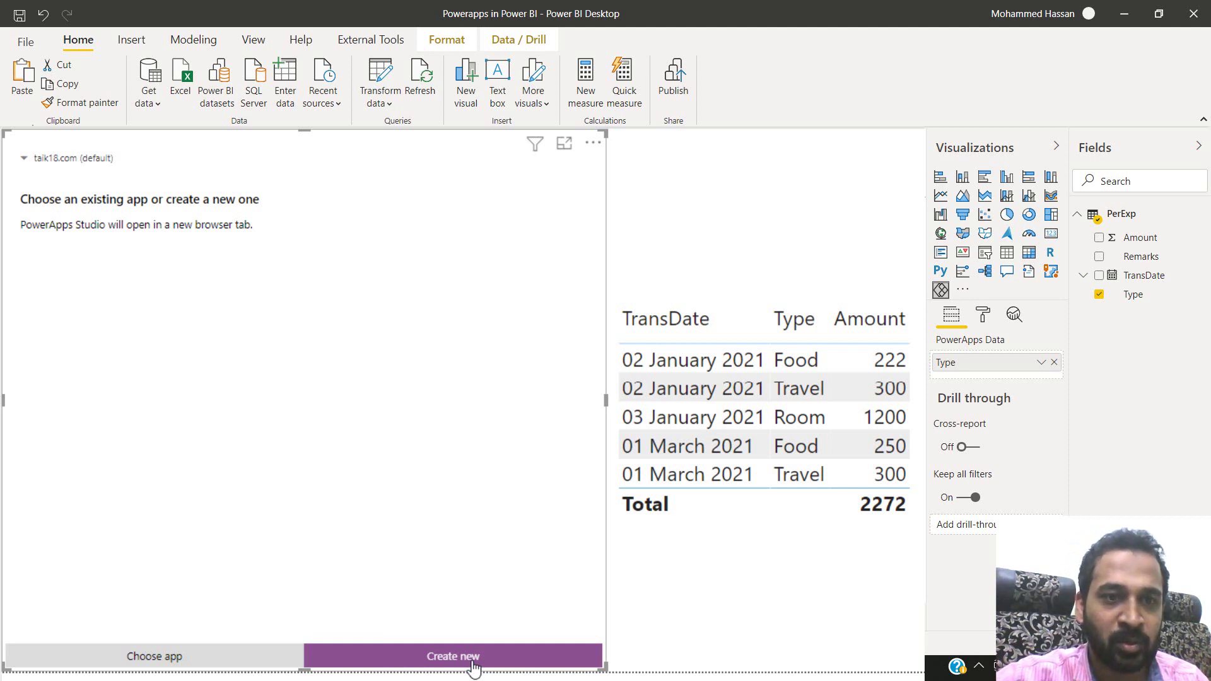
click(173, 664)
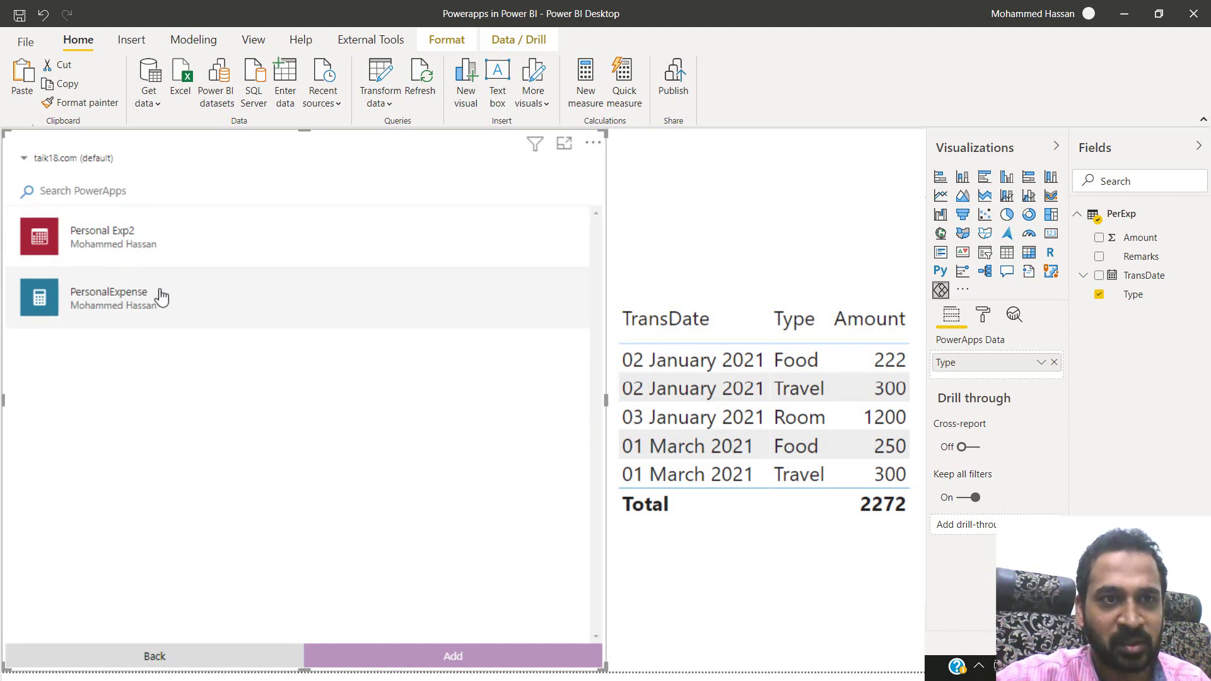
click(171, 653)
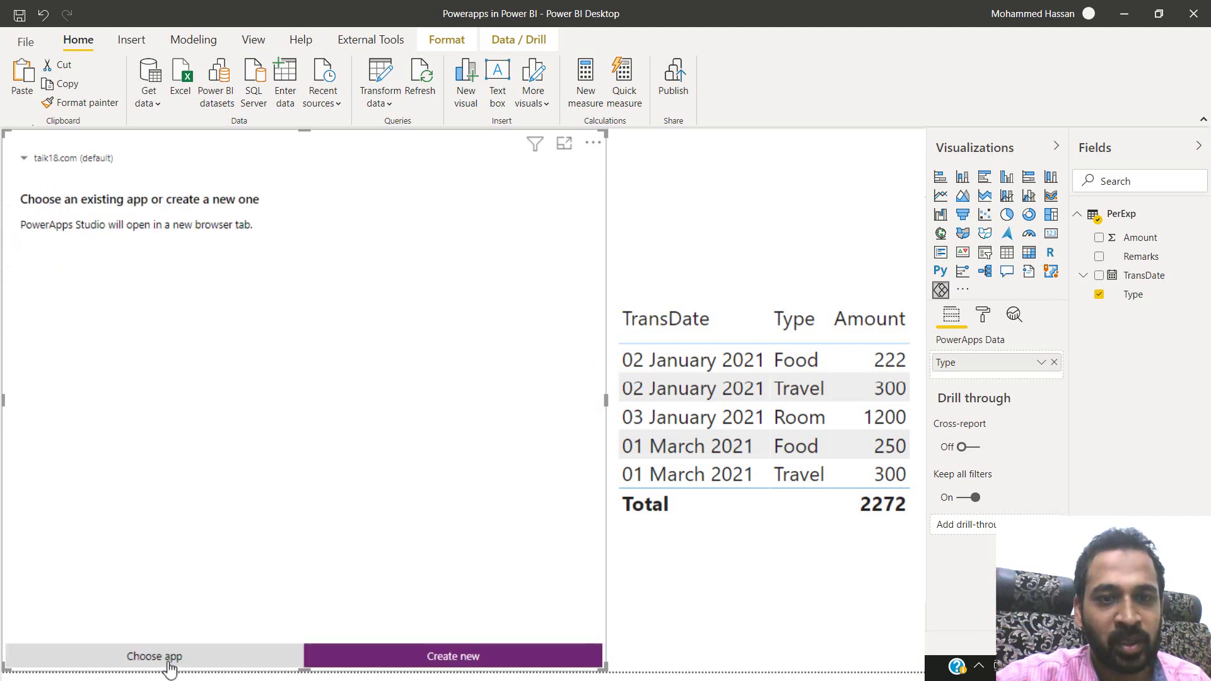
click(470, 668)
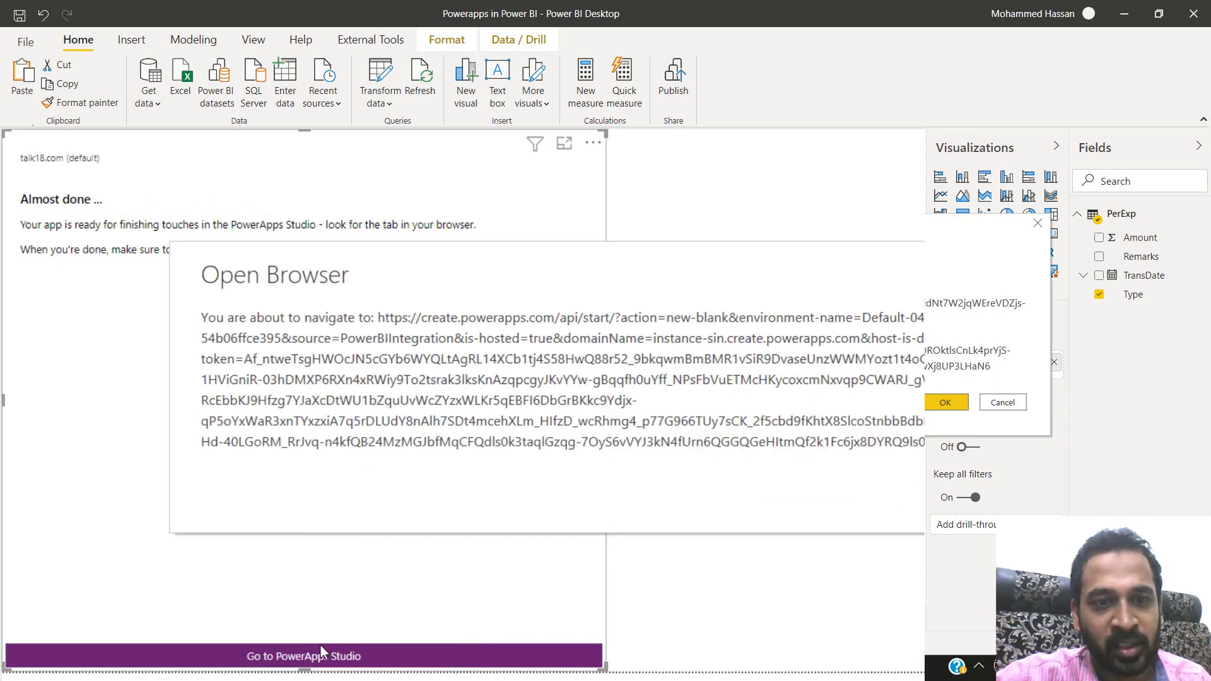
Confirm the Open Browser prompt so Power Apps Studio launches with a blank app.
click(950, 403)
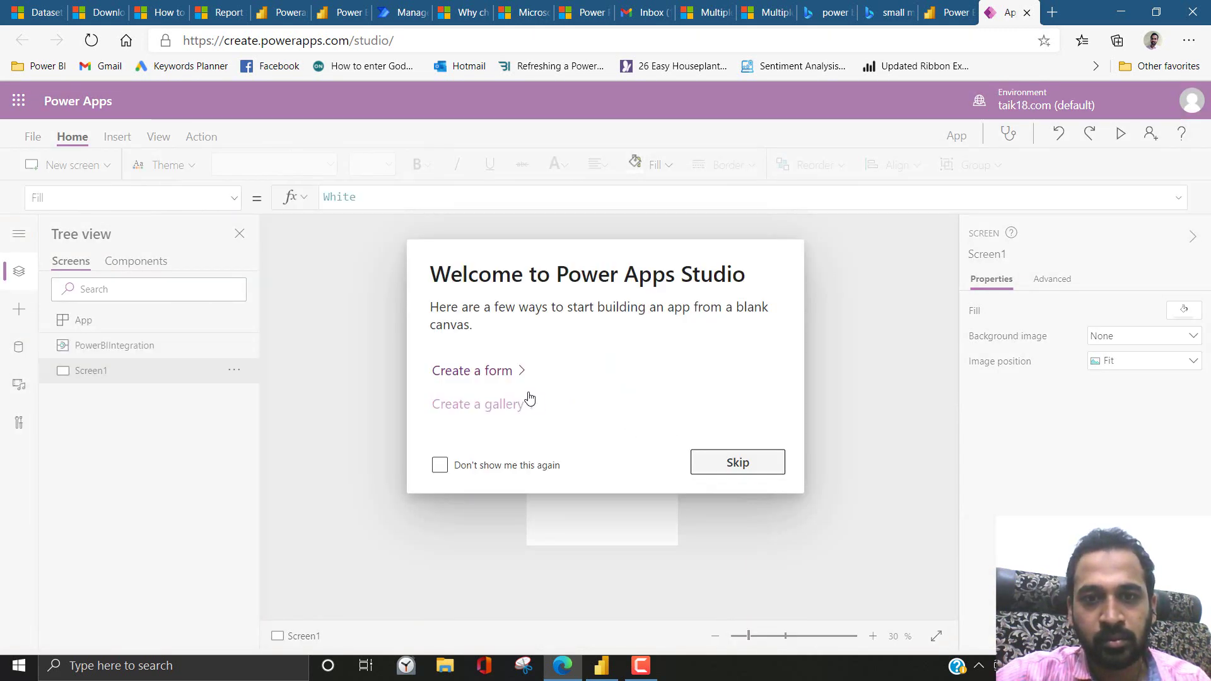
Start the new app with the Create a gallery option, then return to Power BI Desktop.
click(529, 401)
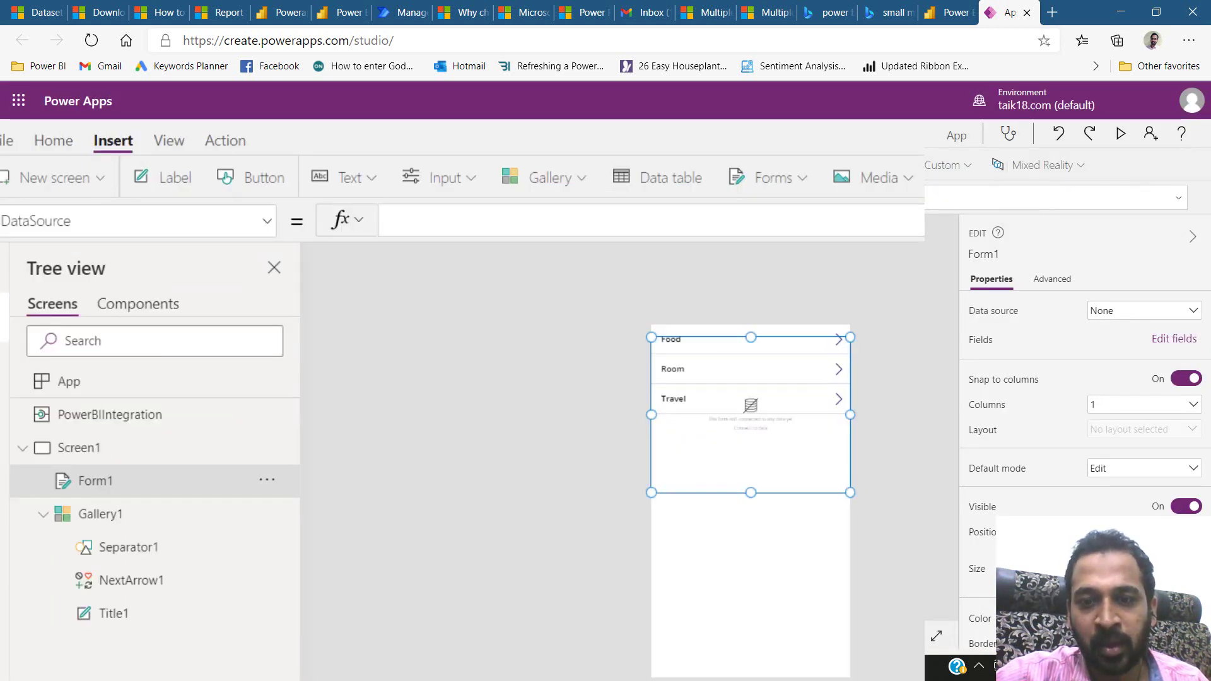
key(alt+Tab)
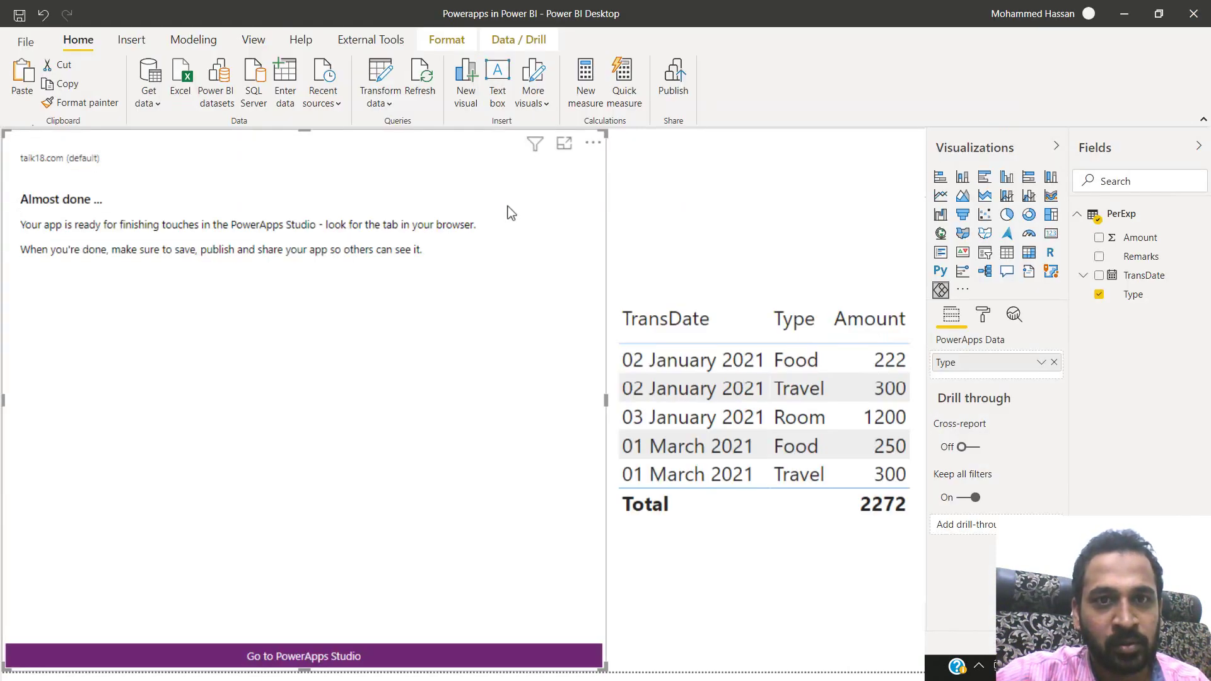
Remove the old PowerApps visual and add a fresh one sized over the left side.
click(592, 145)
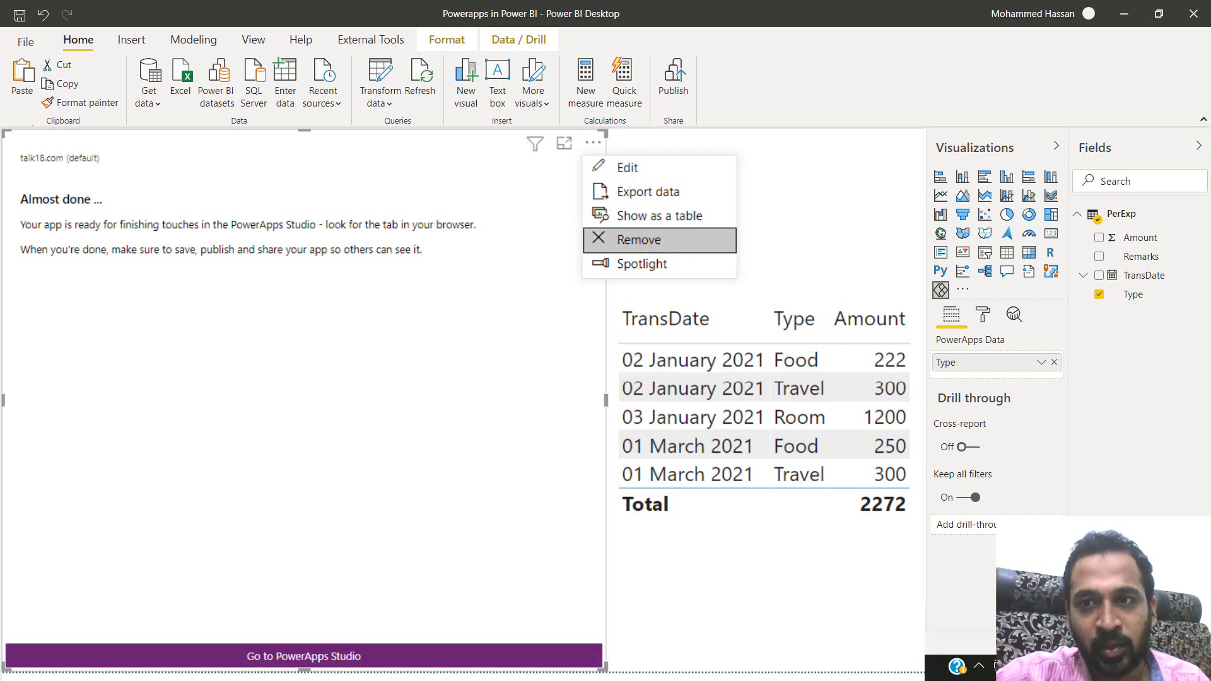
key(Escape)
click(941, 290)
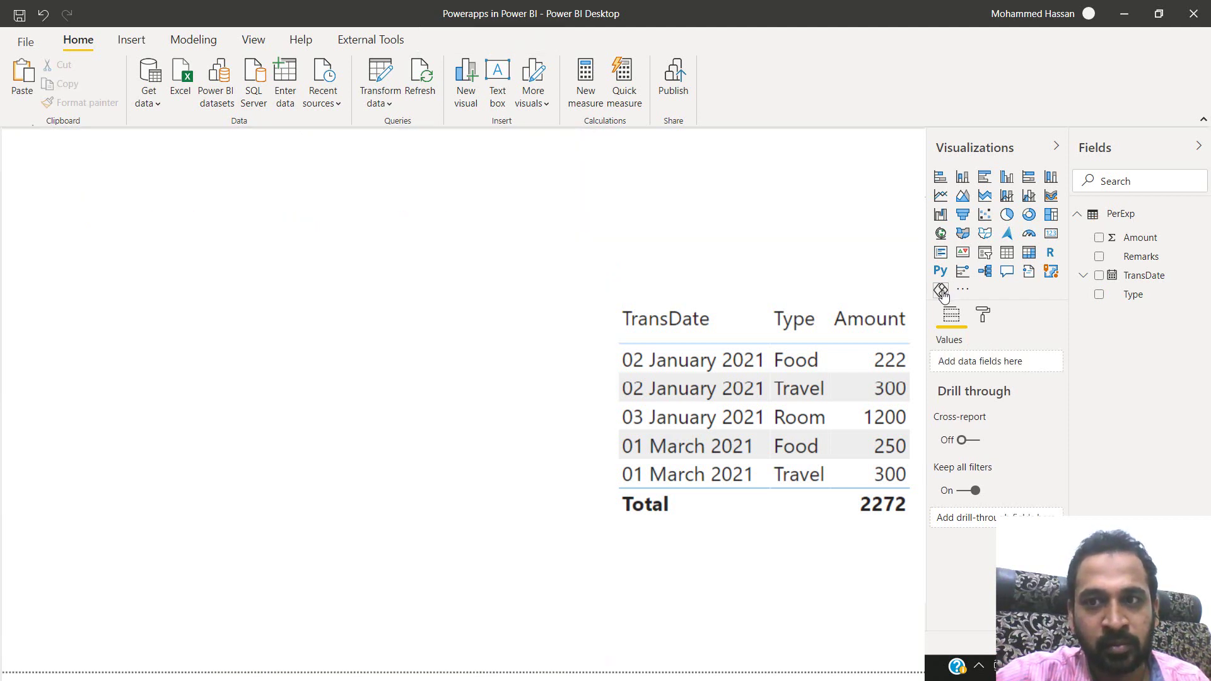
click(941, 291)
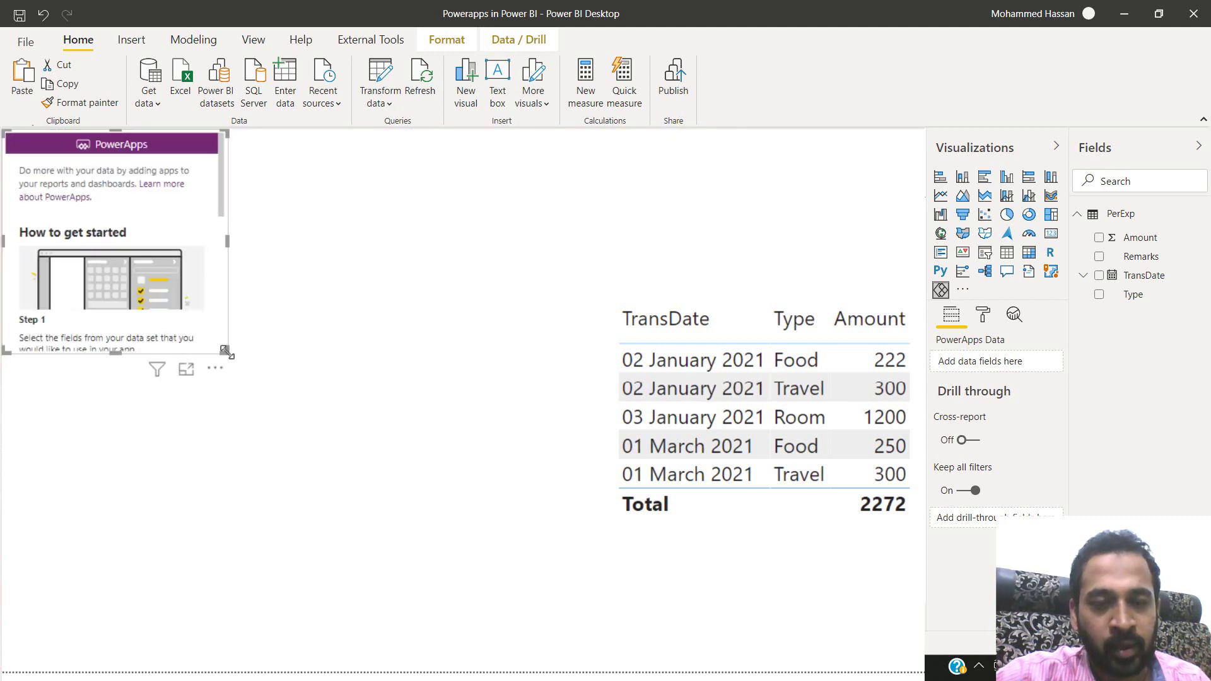
drag(226, 351, 526, 670)
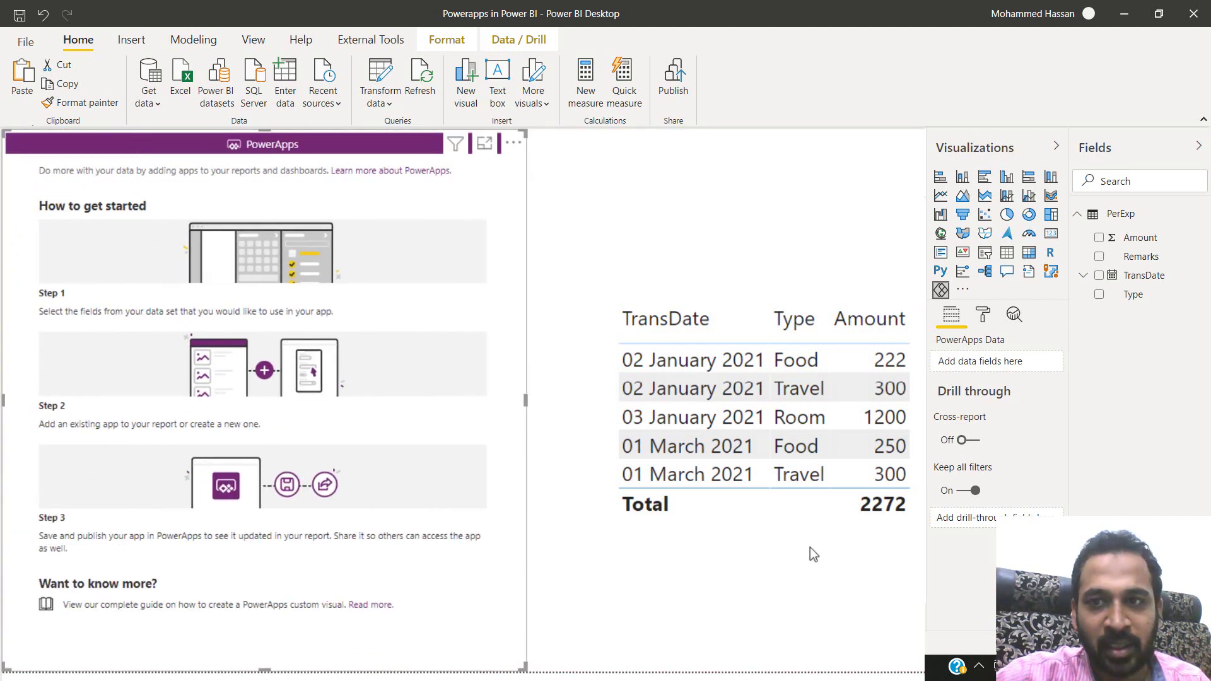
Feed Type into the new visual, embed the Personal Exp2 app, and skip the Studio setup.
drag(1051, 341, 1010, 354)
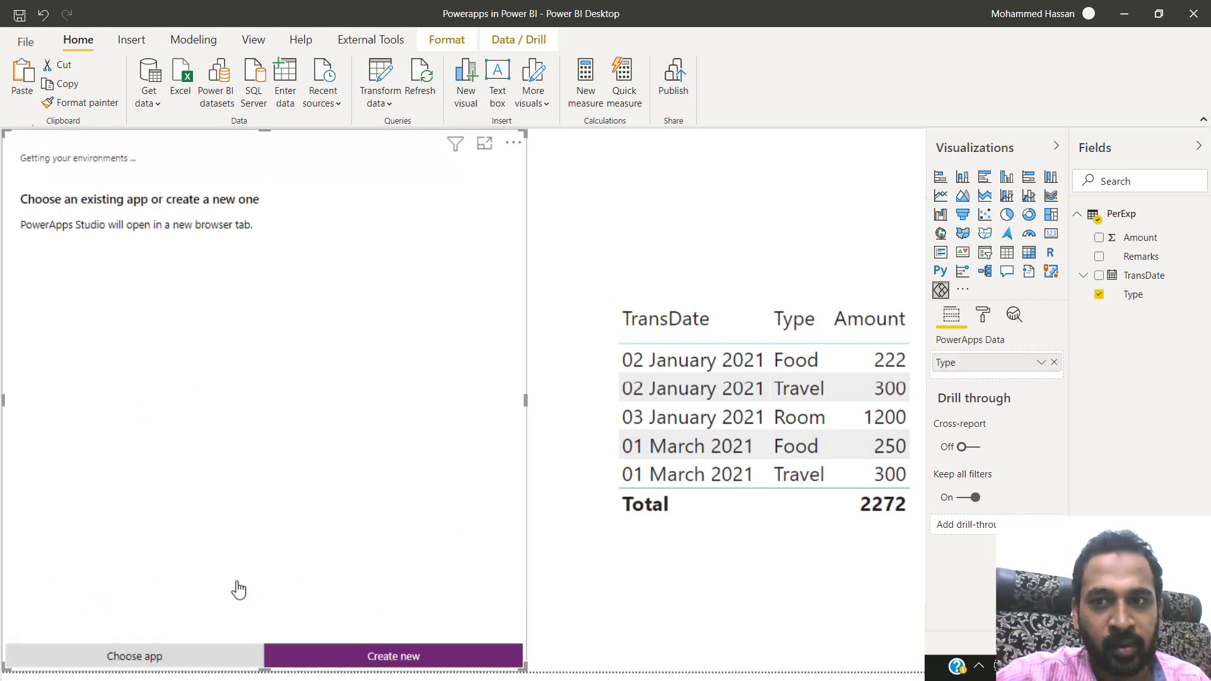
click(157, 663)
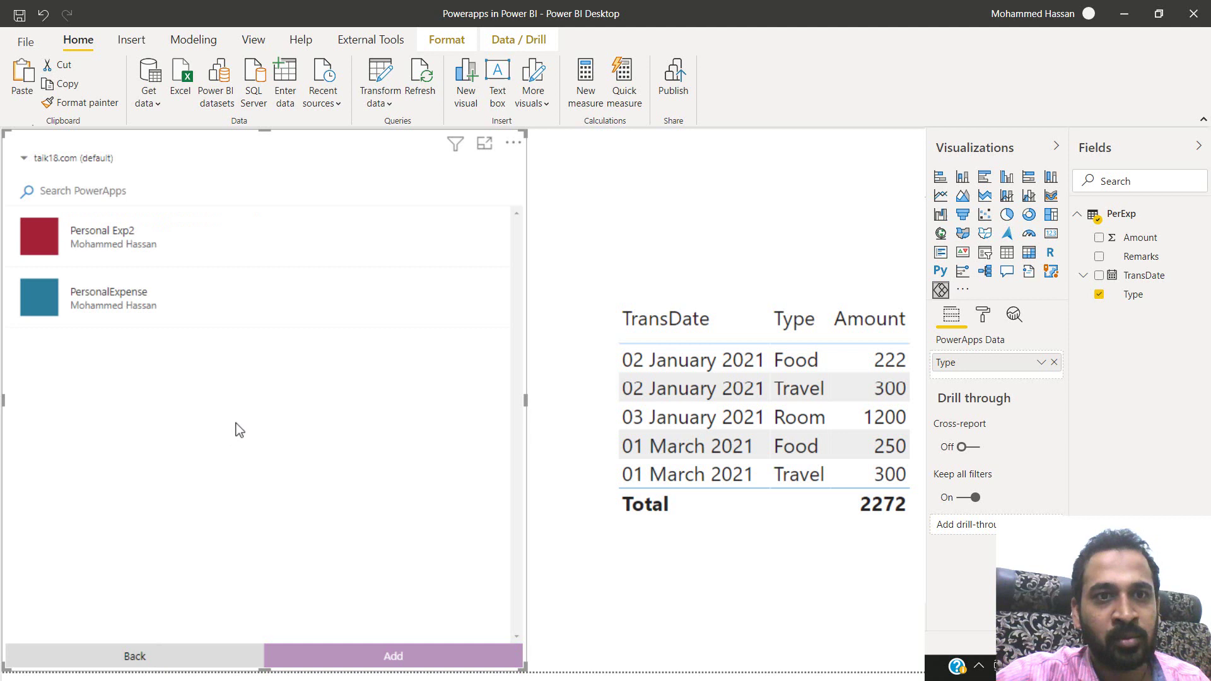
click(151, 246)
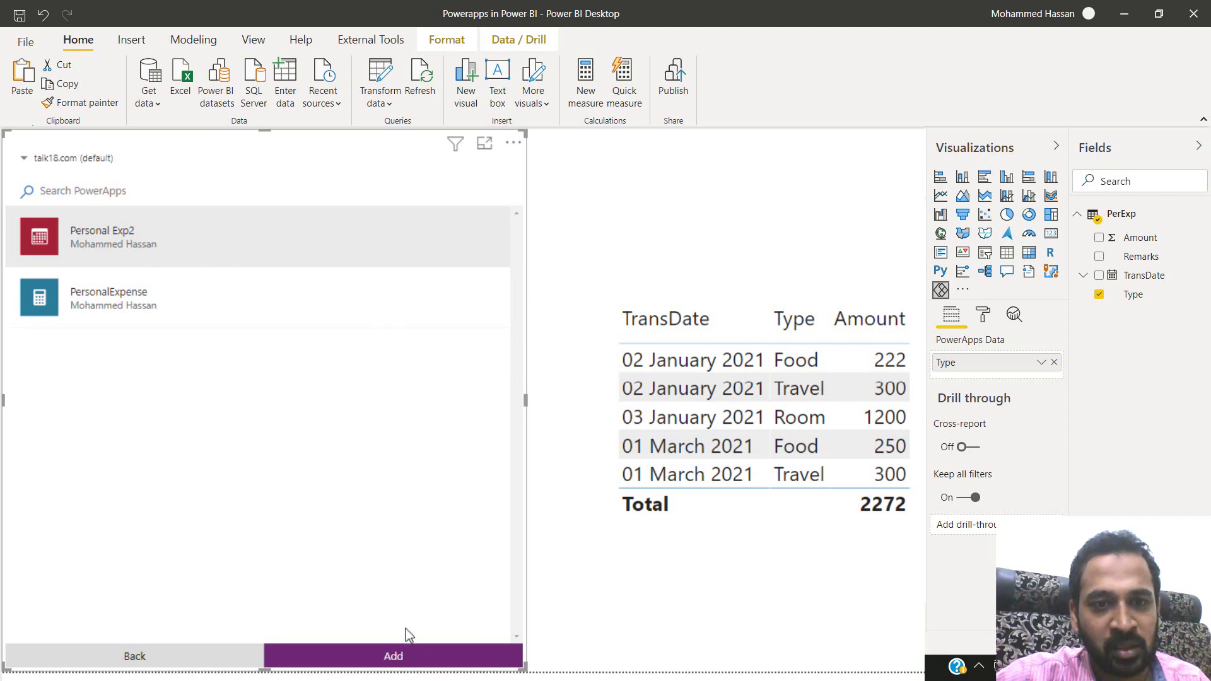
click(409, 656)
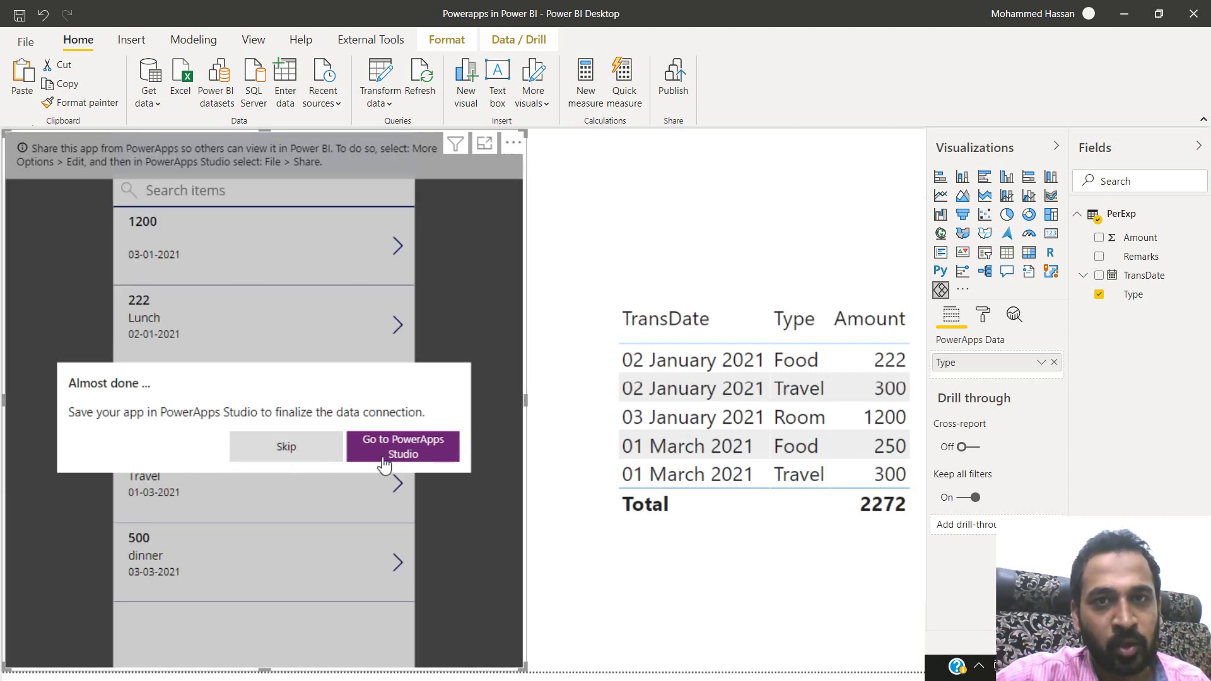
click(301, 453)
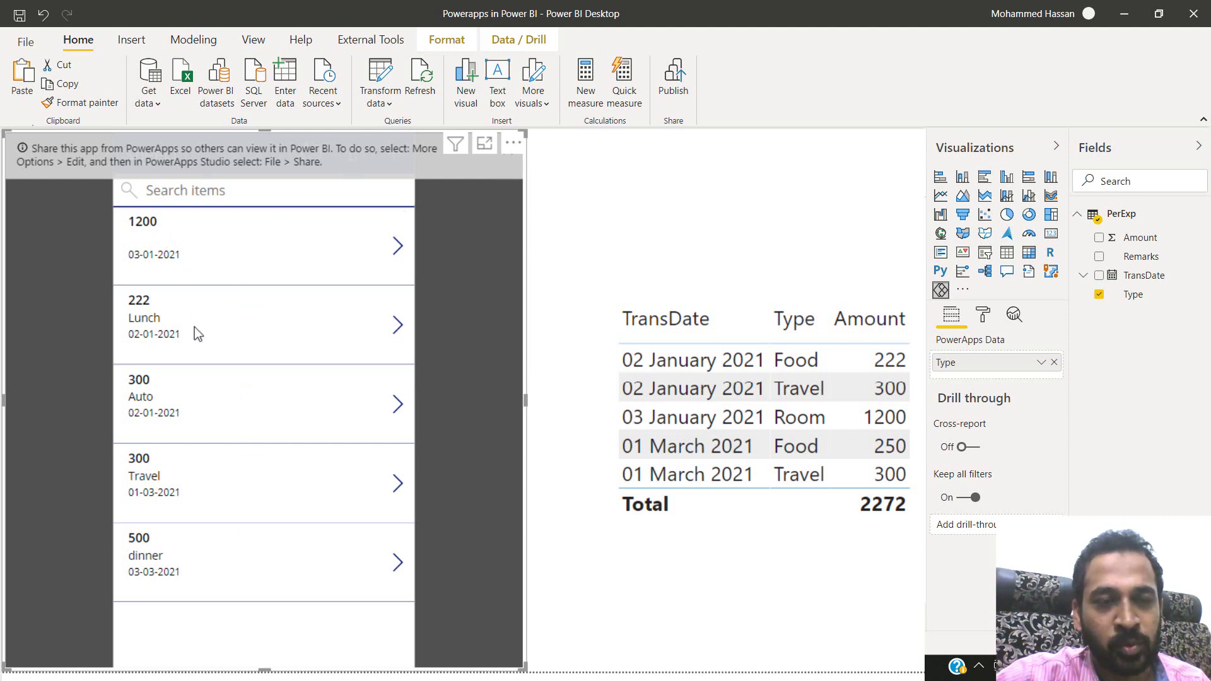
click(175, 319)
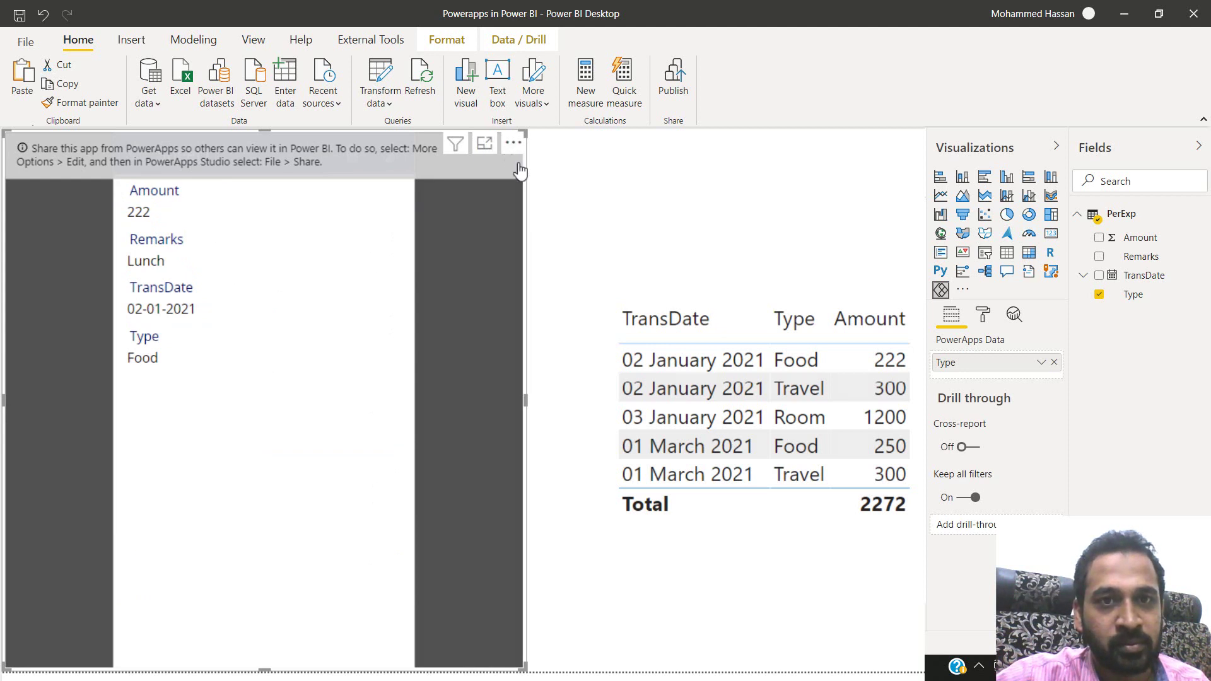
click(566, 307)
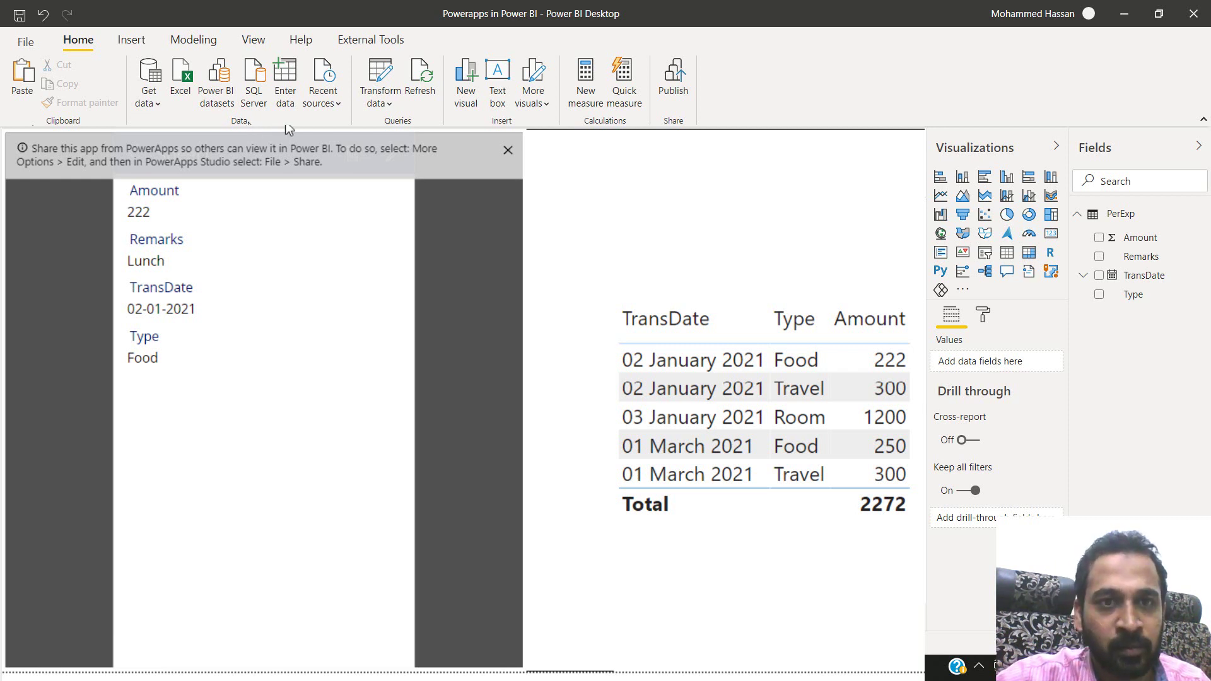
mouse_move(508, 162)
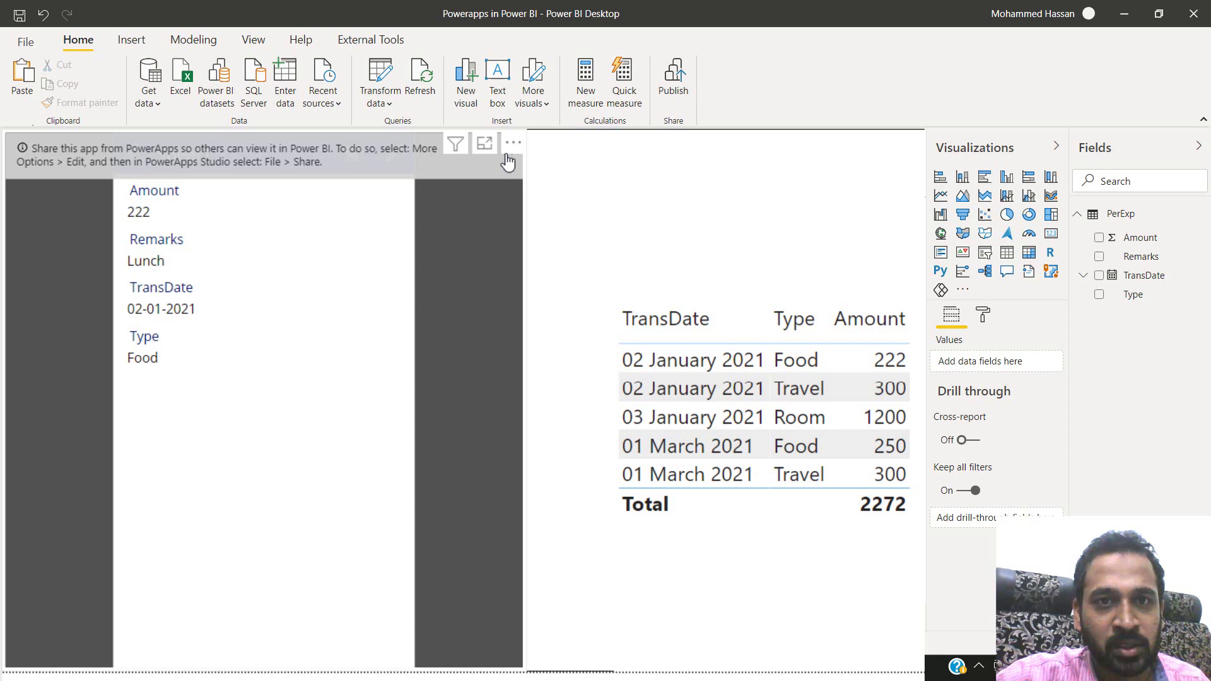
click(509, 162)
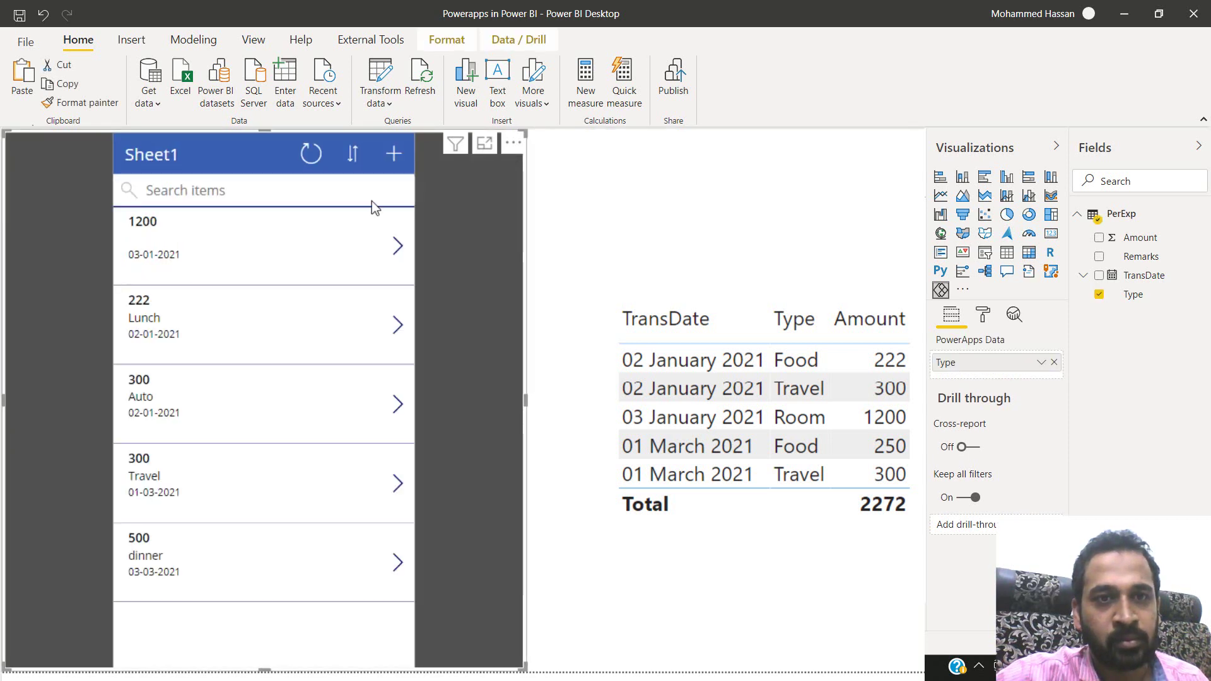
Start a new expense entry with Amount 888 and Remarks Room.
click(394, 154)
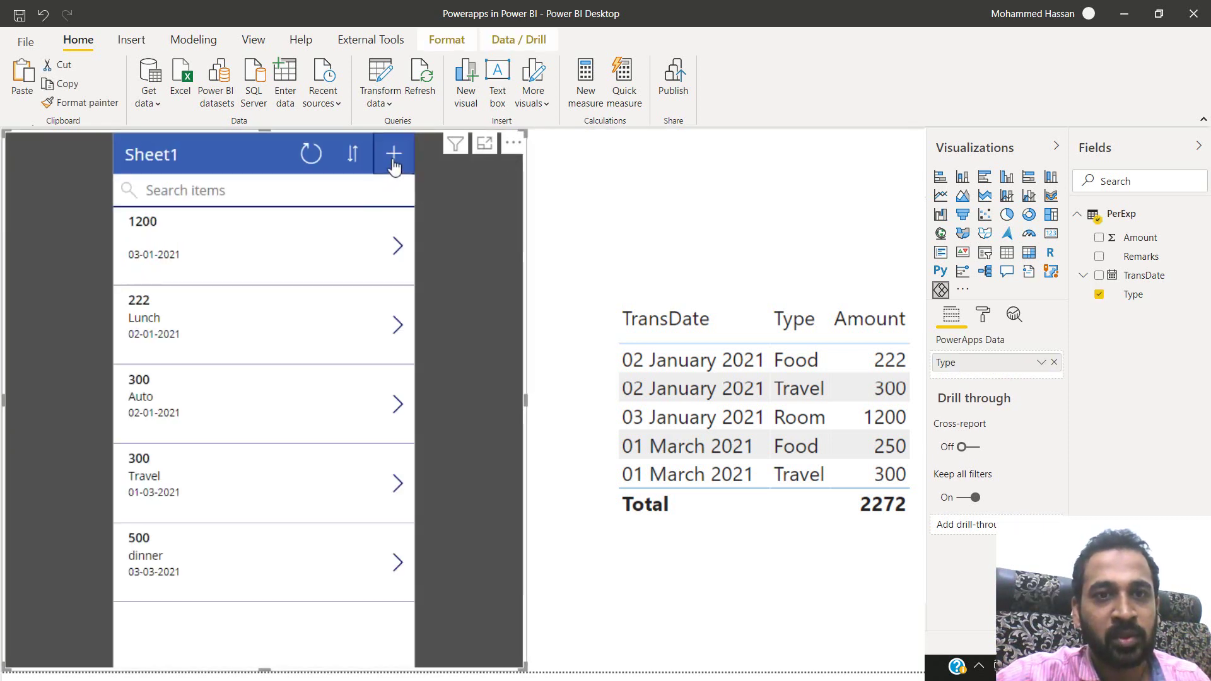
click(240, 223)
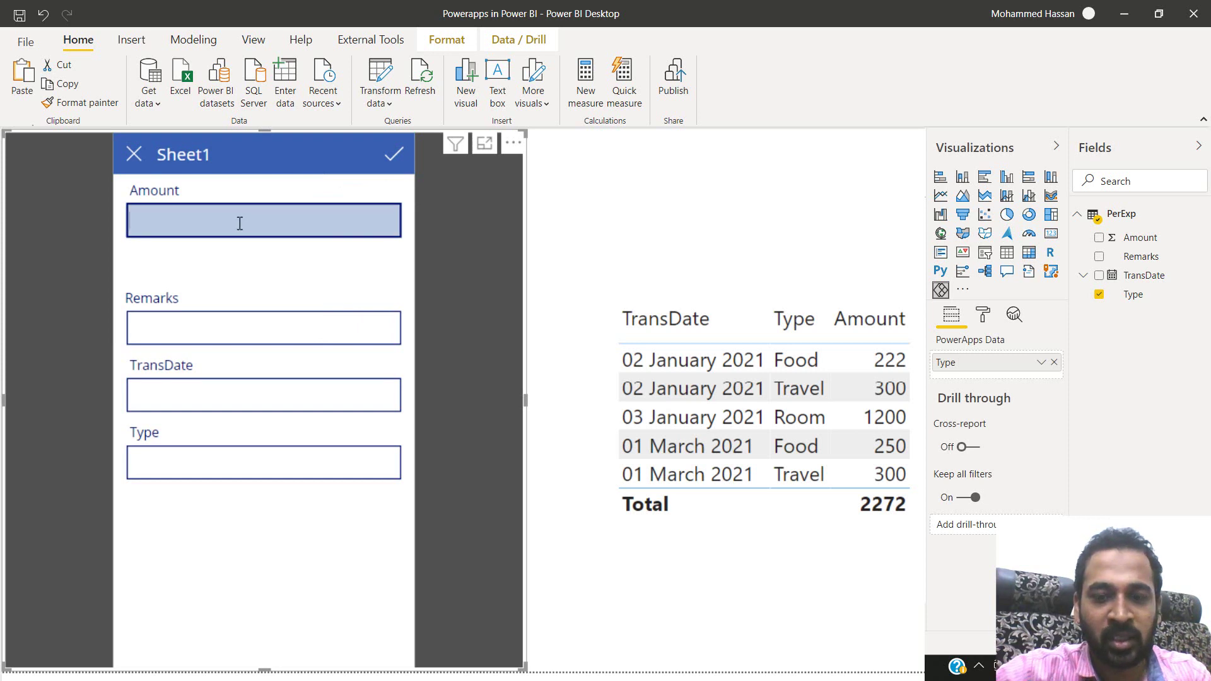
text(888)
key(Tab)
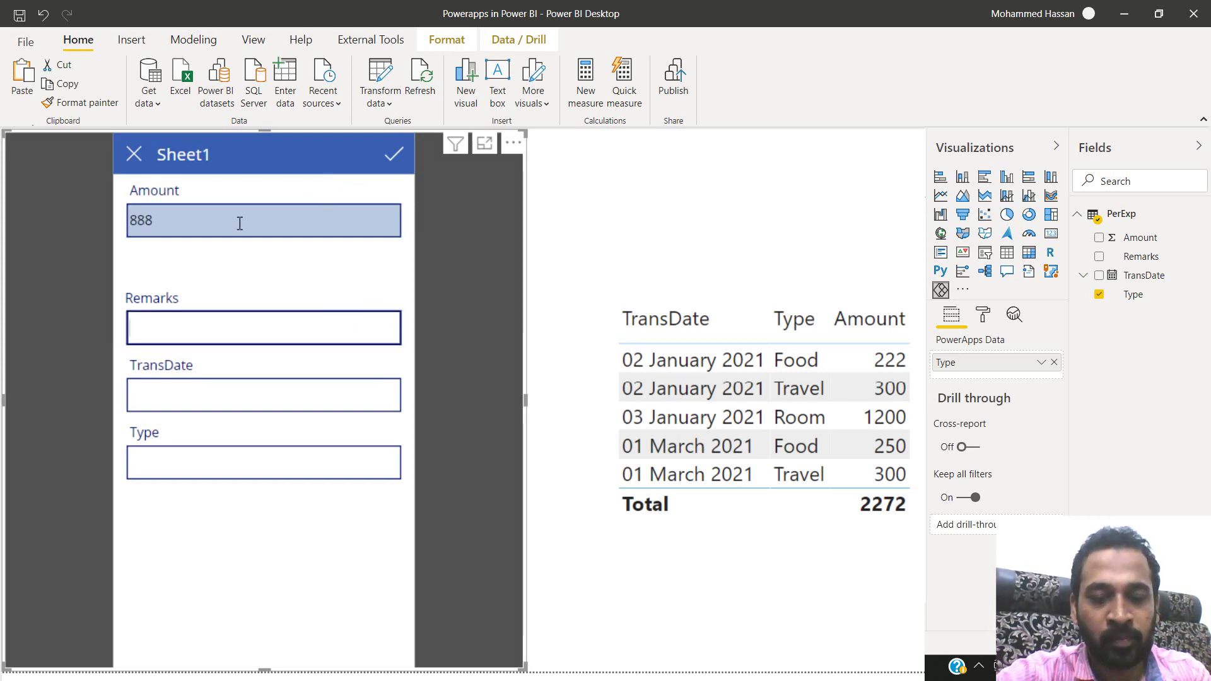
text(Room)
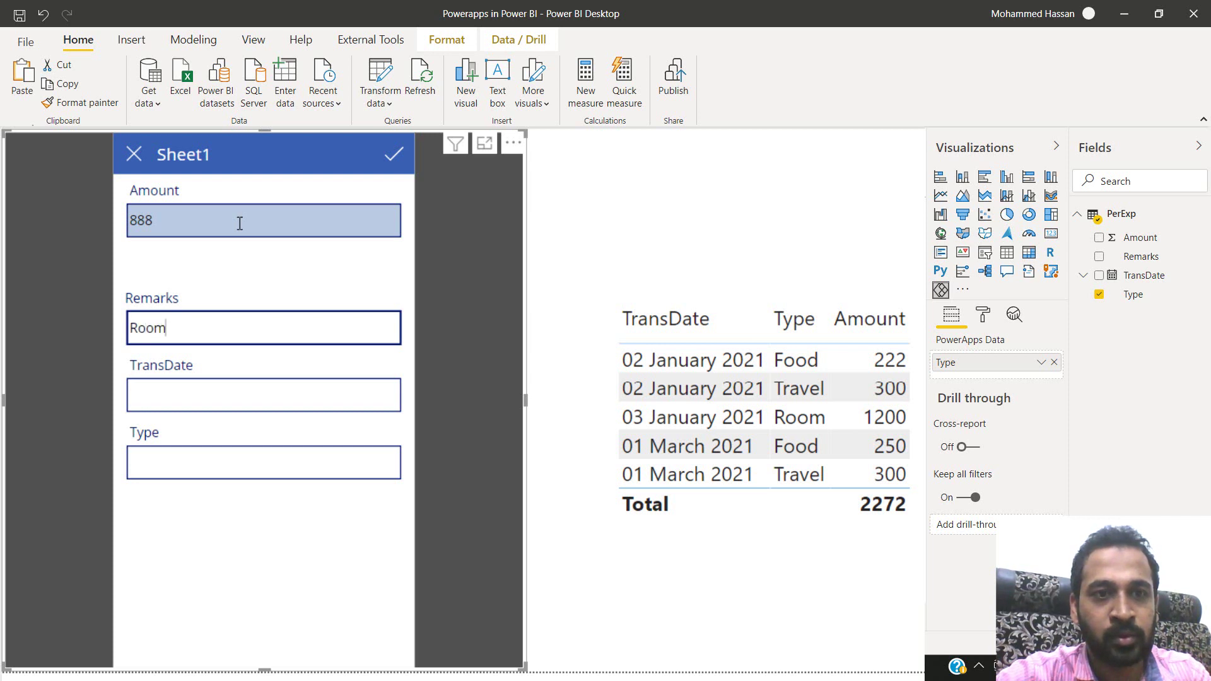
key(Tab)
Set TransDate 02-02-2021 and Type Travel, then submit the expense record.
text(0)
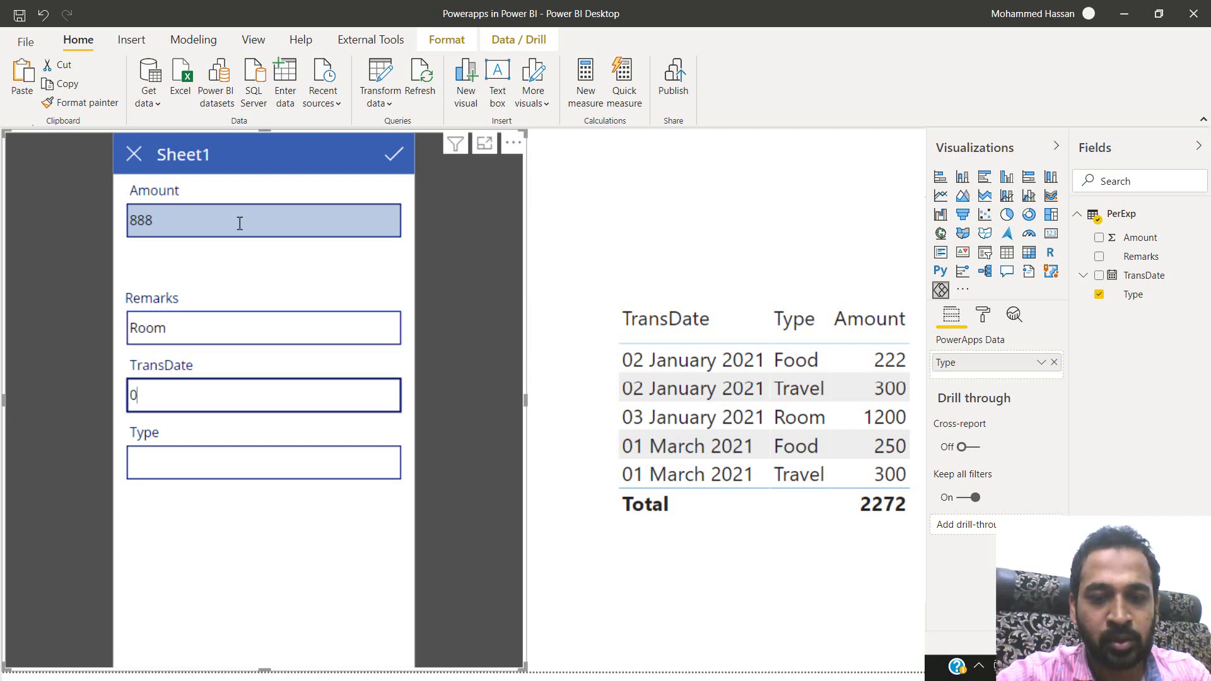
text(2-02-2-21)
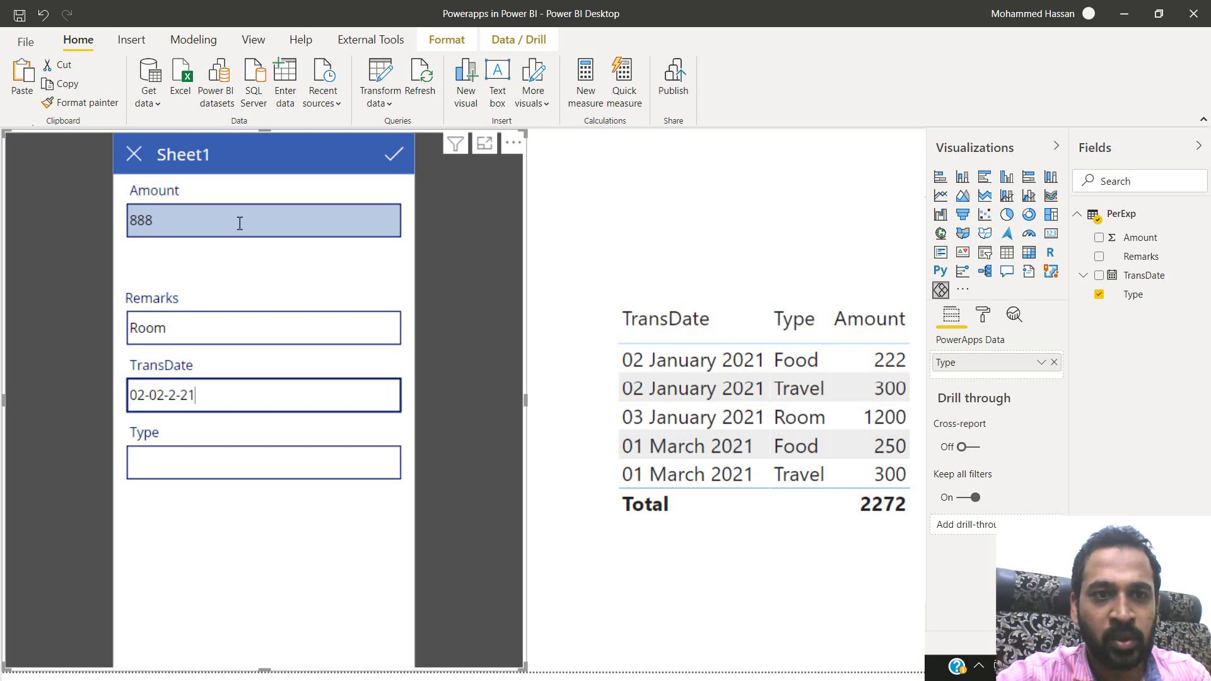
key(Tab)
key(shift+Tab)
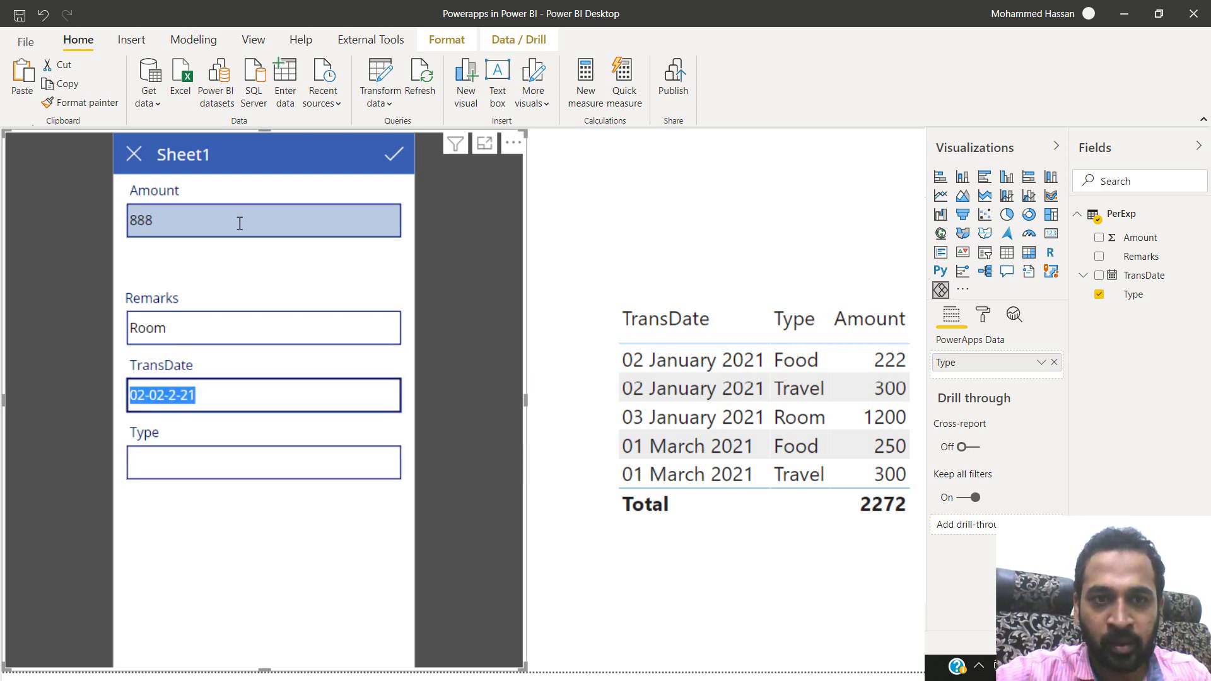
text(02-02-2021)
key(Tab)
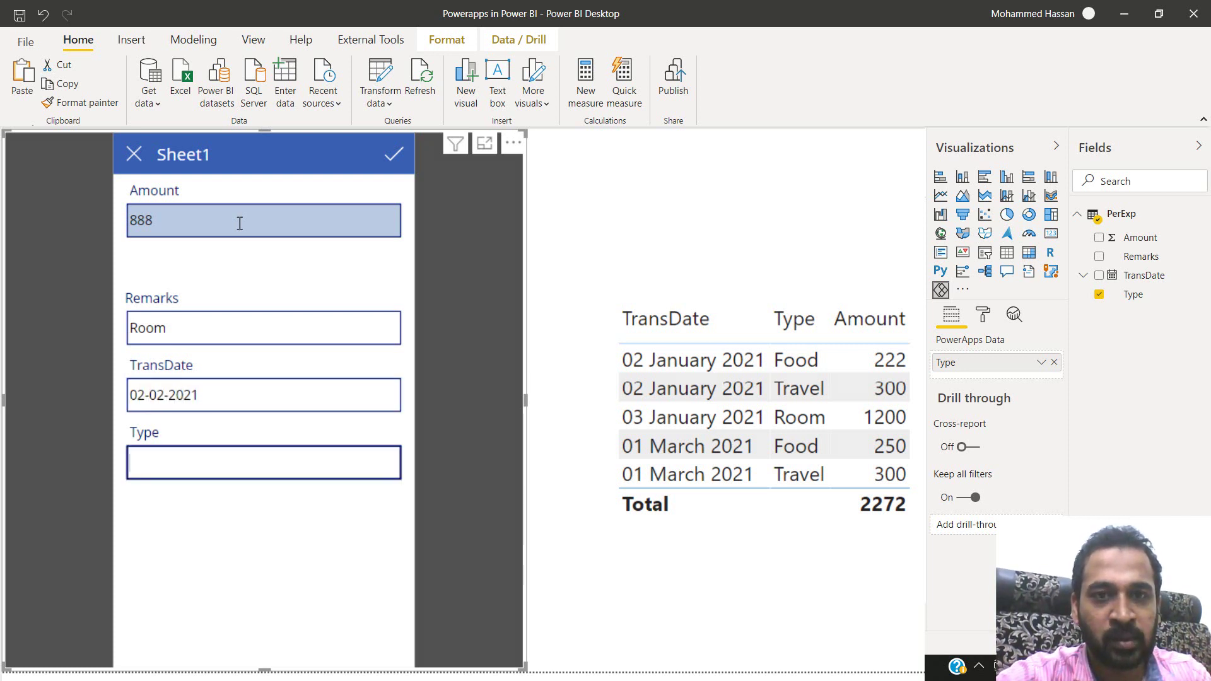
text(Travel)
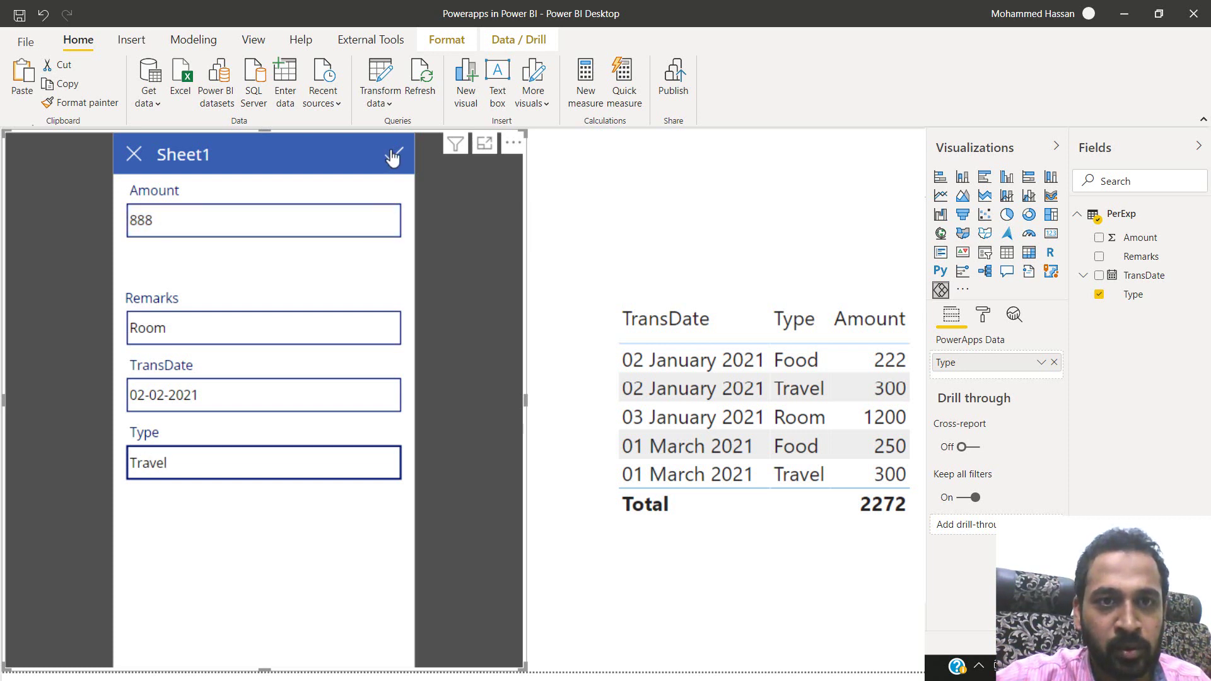
click(394, 156)
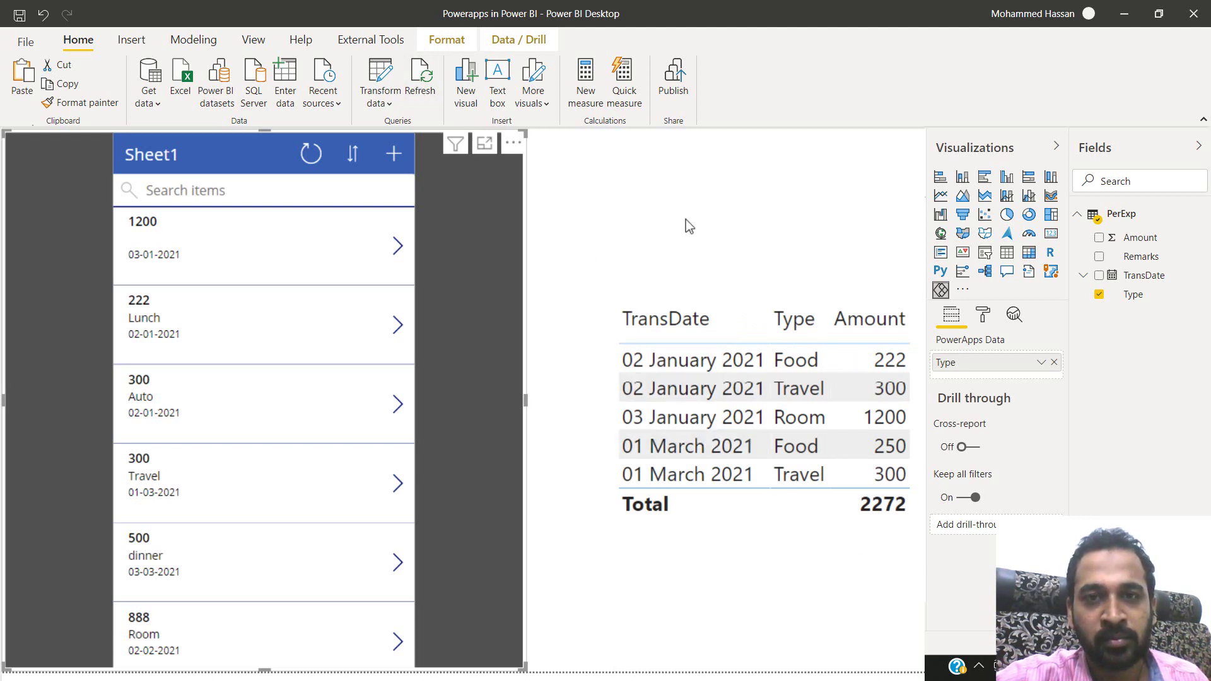
click(694, 315)
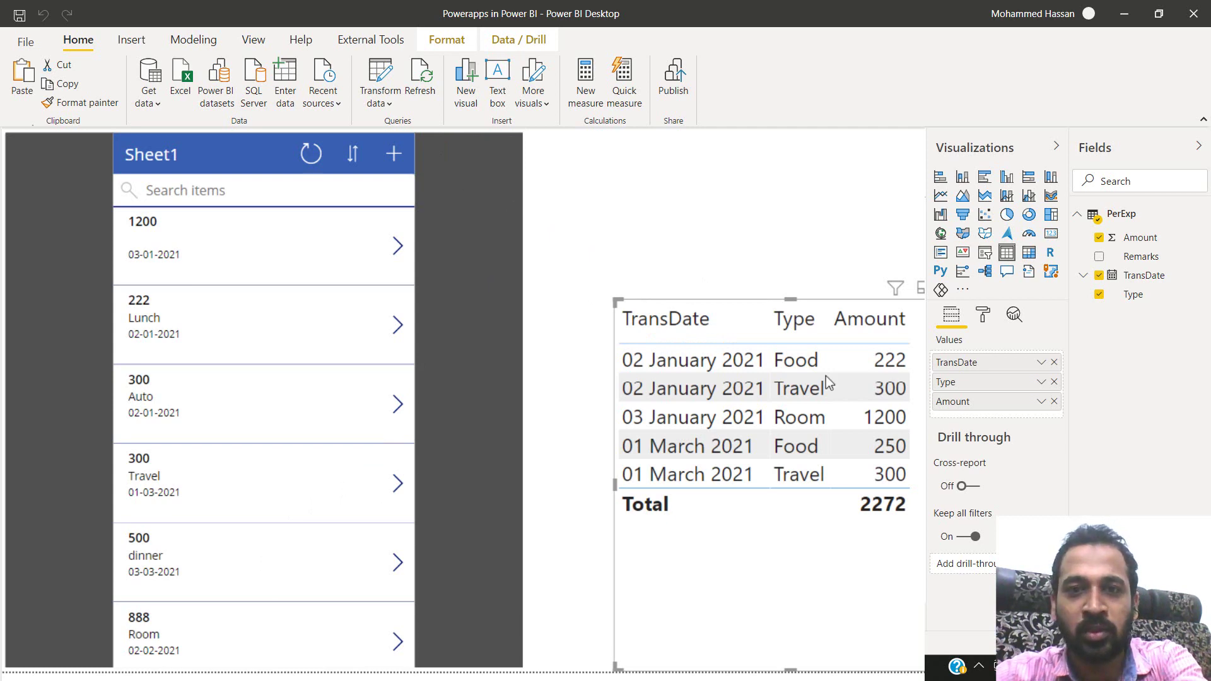
Delete the old expense table visual and open the Personal Expenses2 spreadsheet in the browser.
key(Delete)
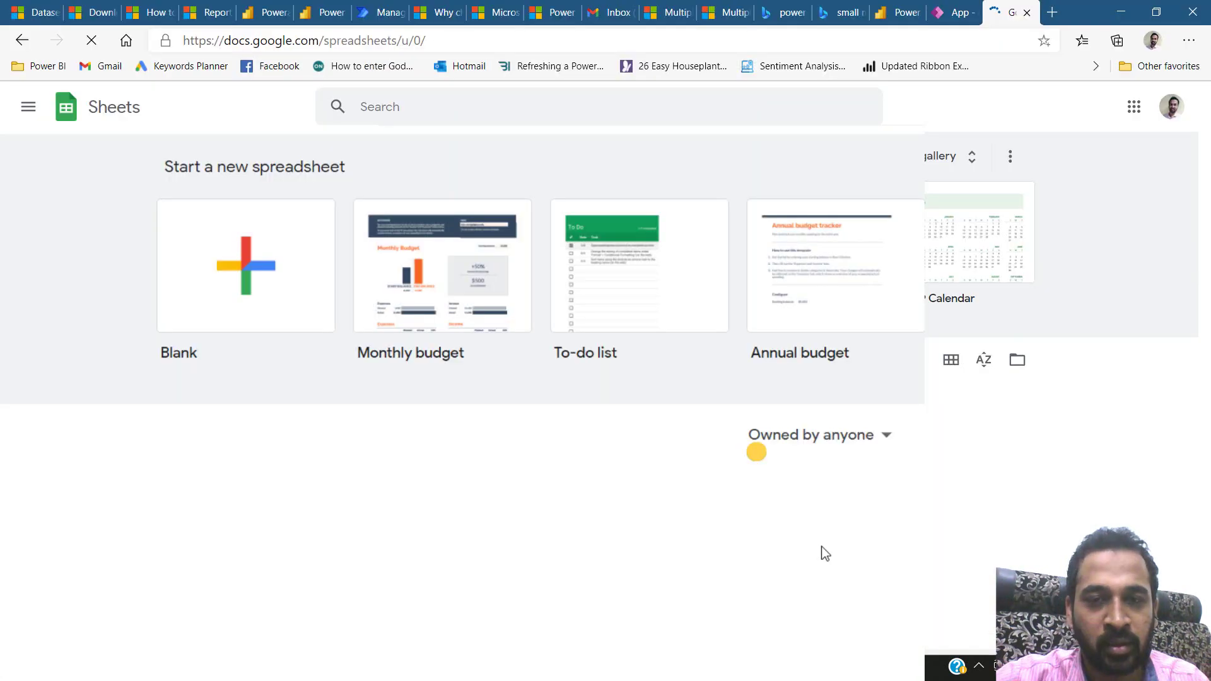
key(alt+Tab)
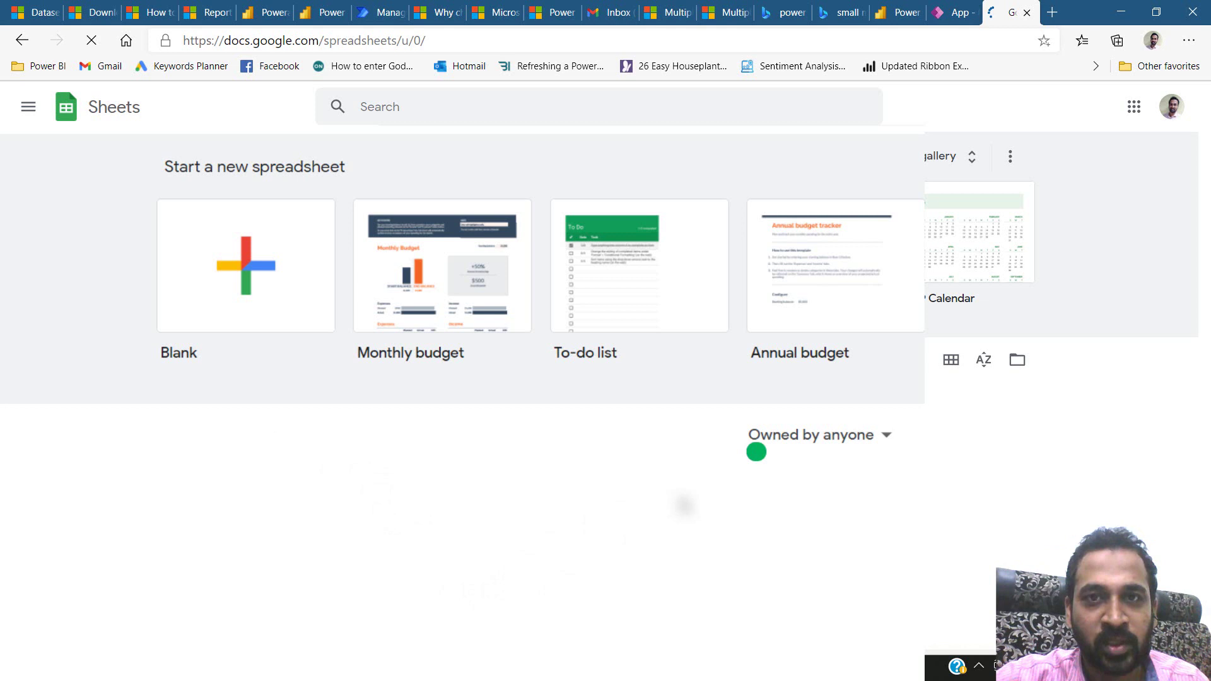
scroll(309, 404, down, 2)
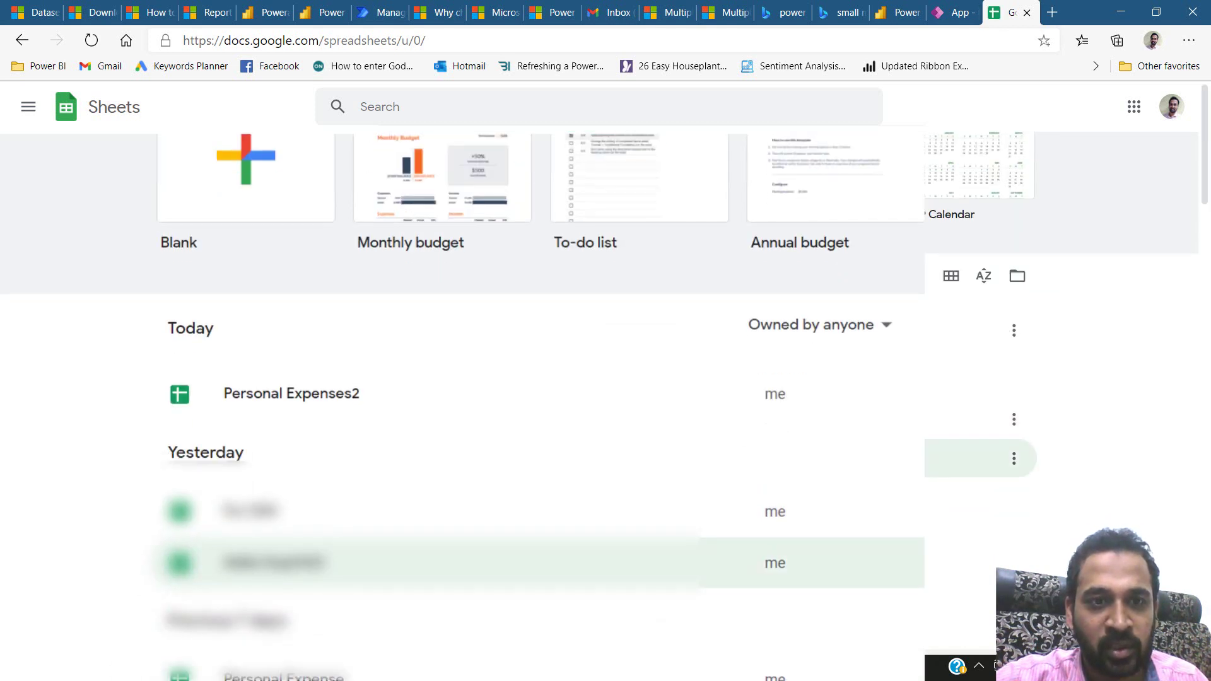
click(320, 399)
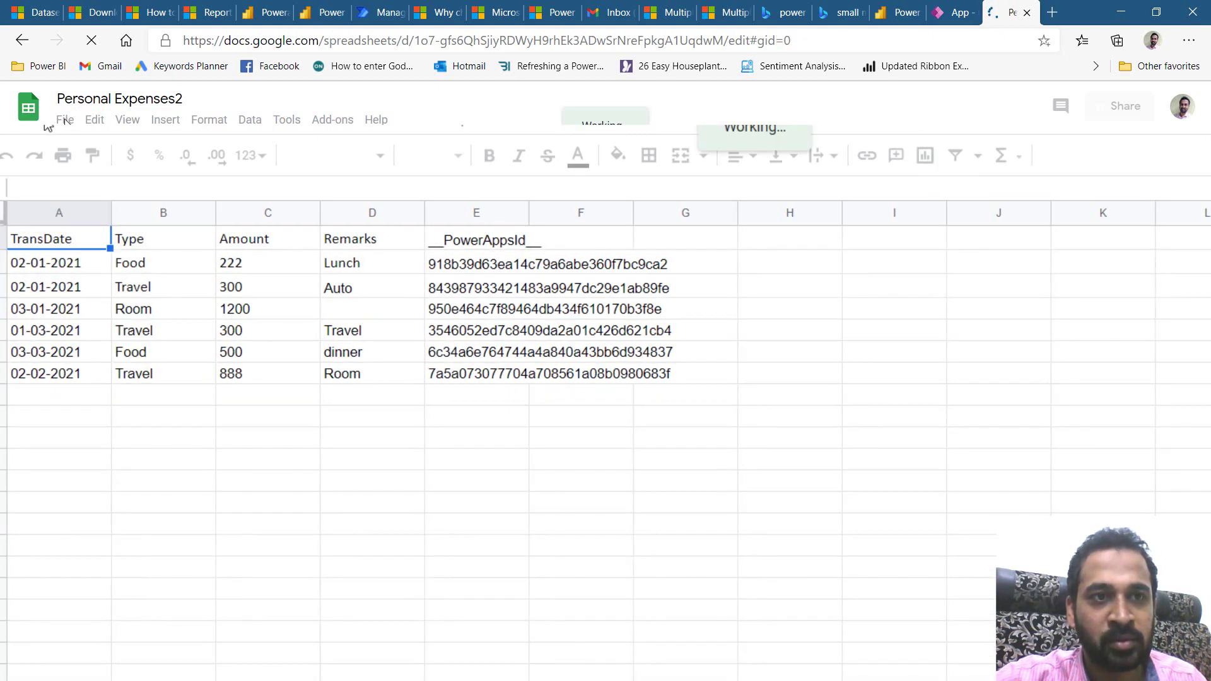
Publish the entire Personal Expenses2 document to the web as a web-page link.
click(63, 121)
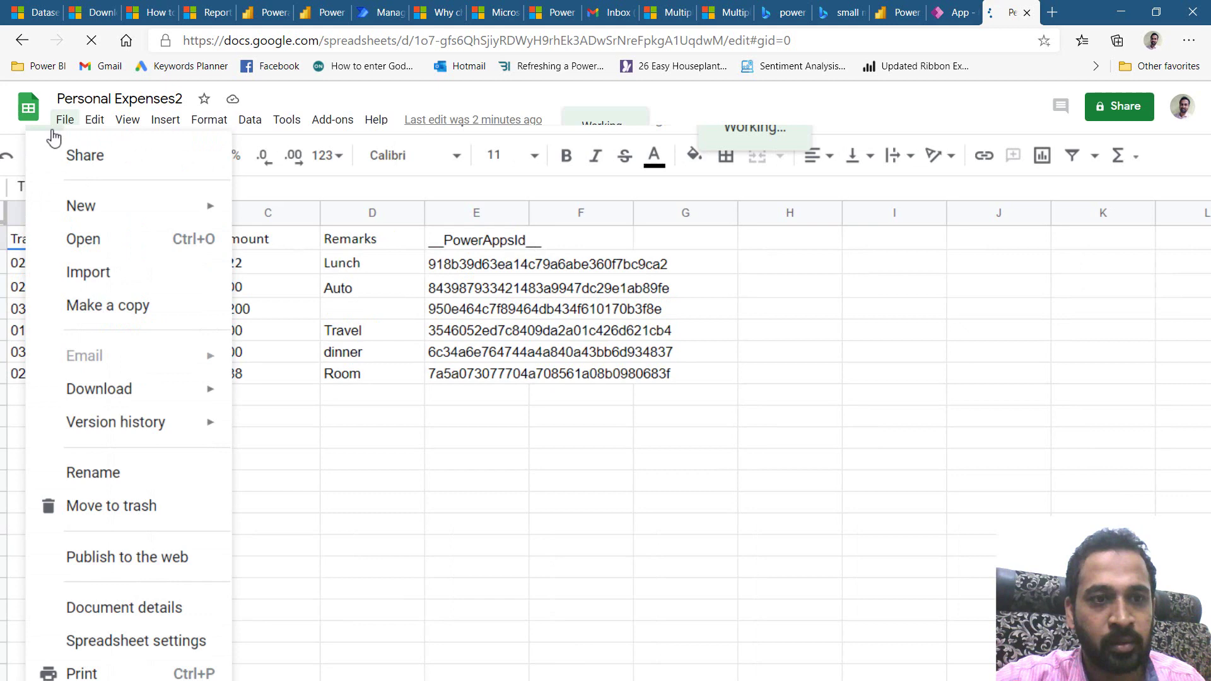
click(153, 574)
click(719, 414)
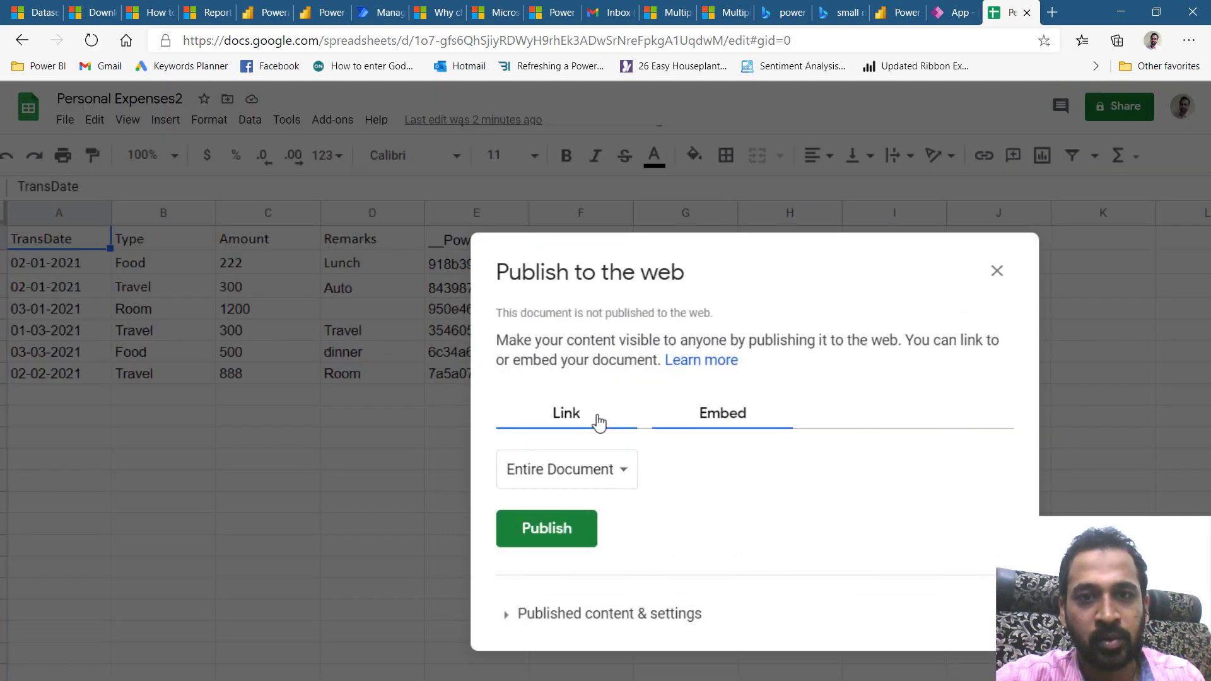
click(594, 425)
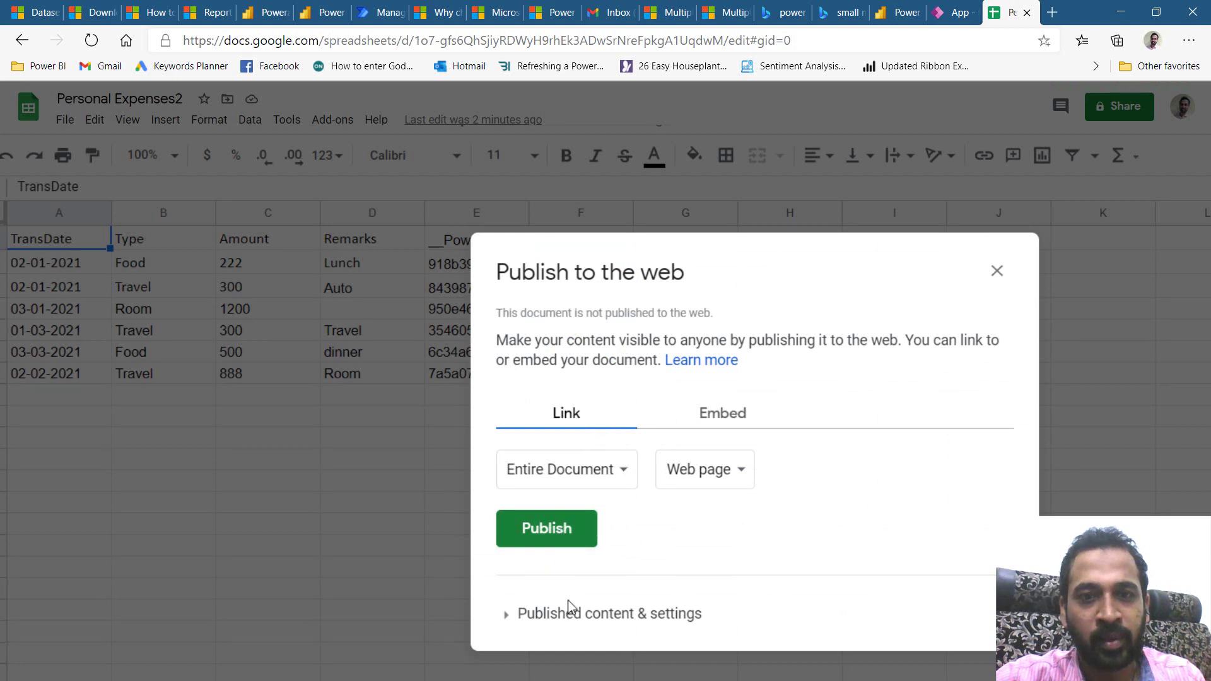
click(562, 529)
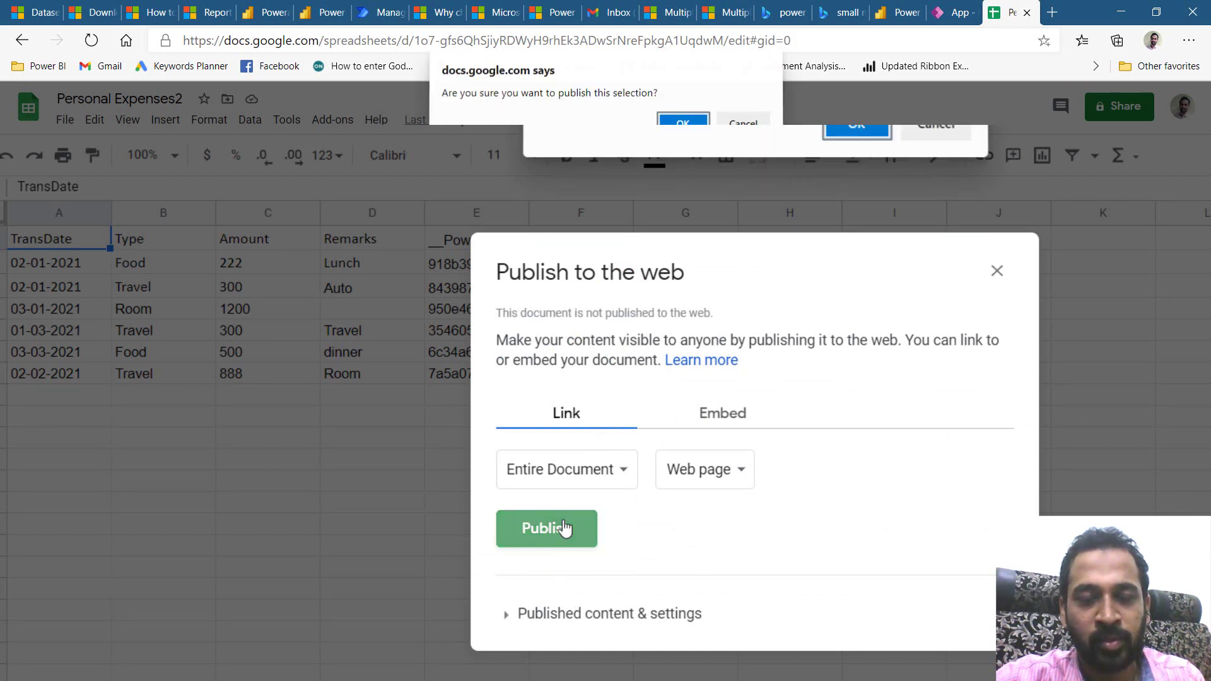
click(849, 127)
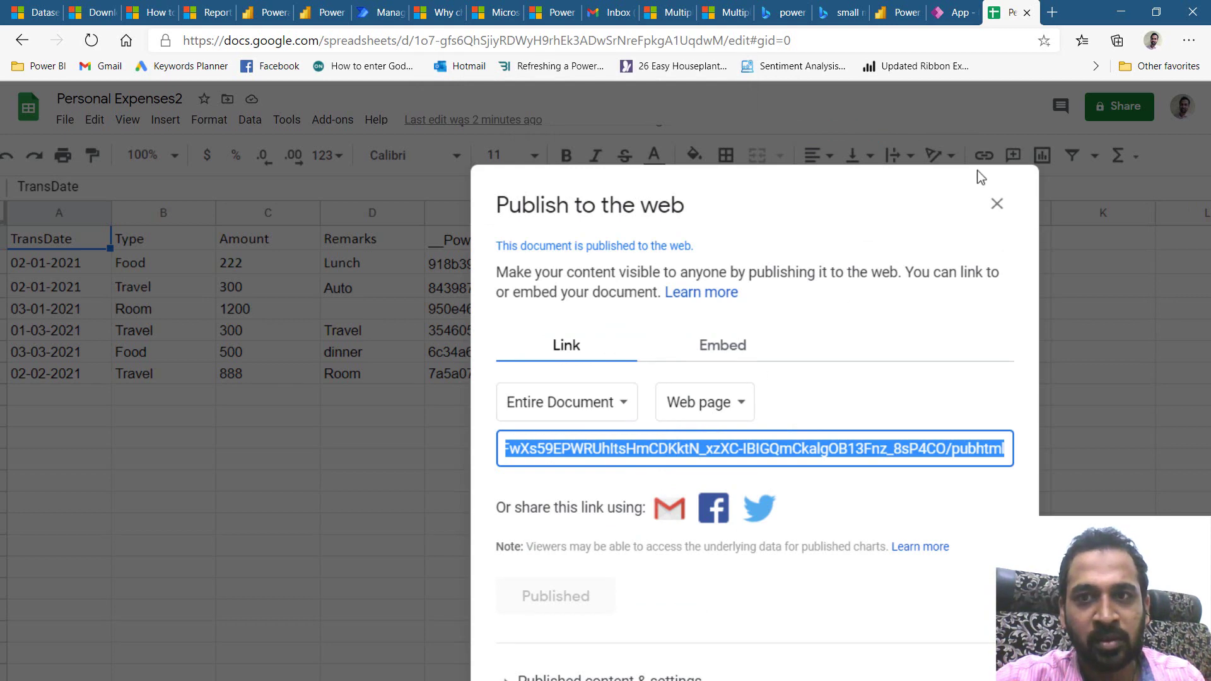
Connect Power BI to the published sheet's web URL and tick Table 1 in Navigator.
click(997, 203)
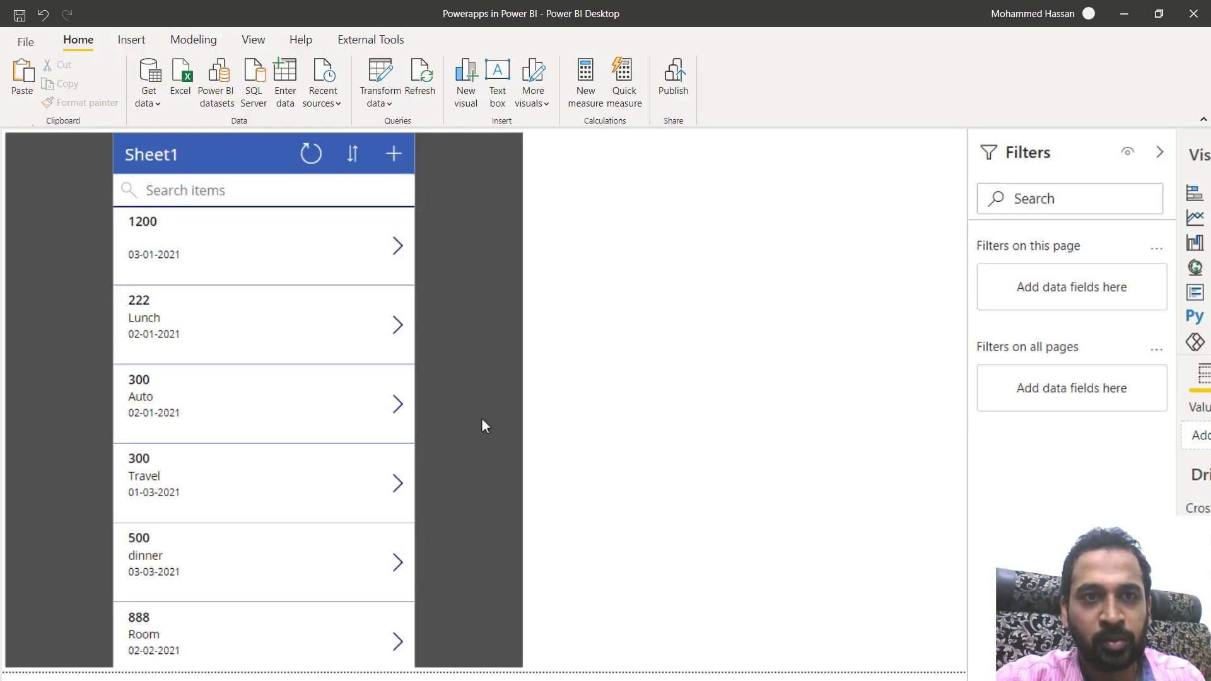
click(153, 104)
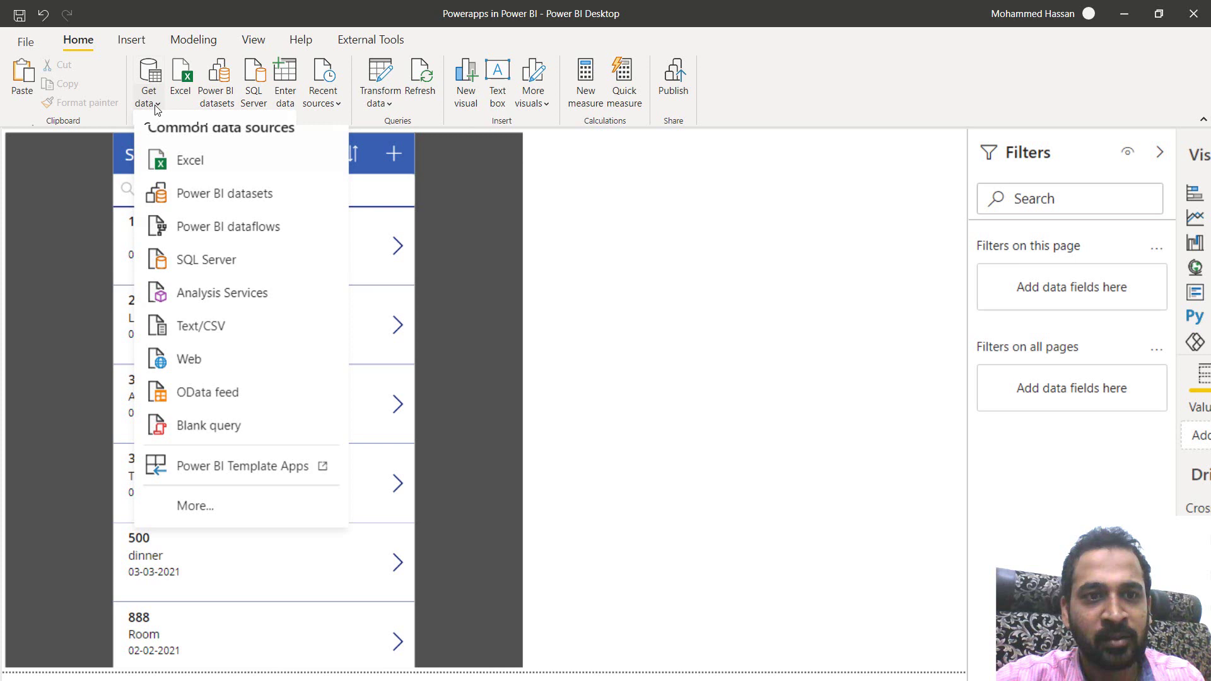
click(200, 363)
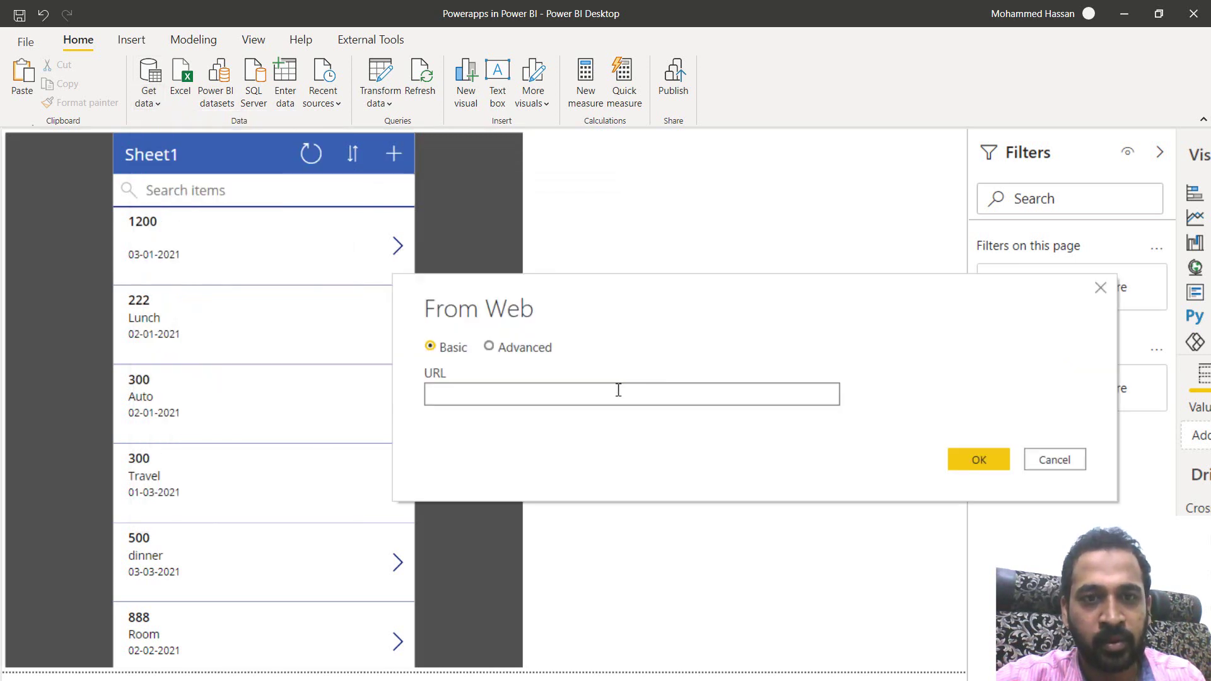
key(ctrl+v)
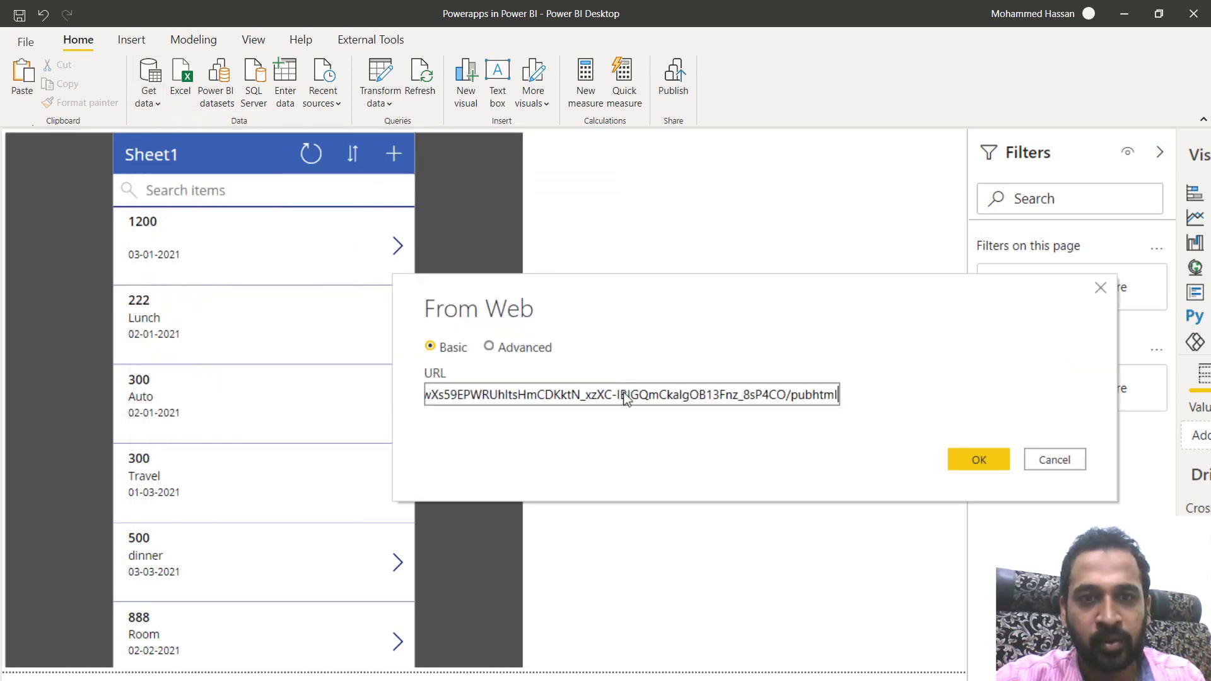
click(972, 459)
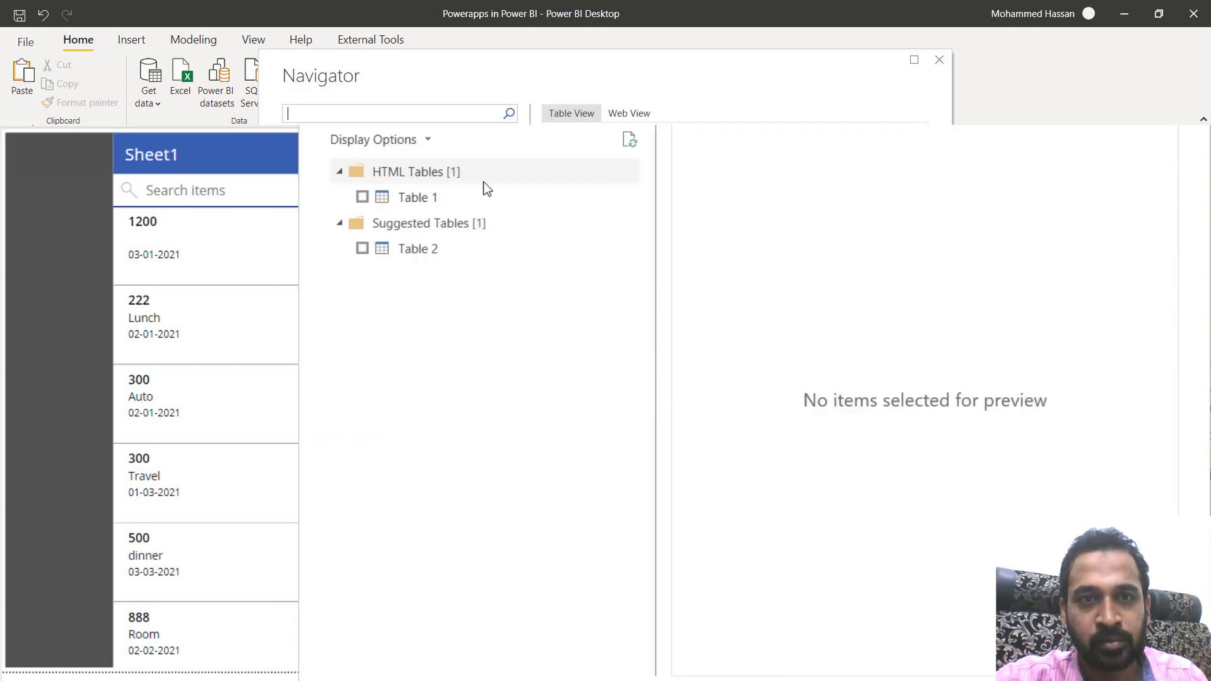
click(417, 197)
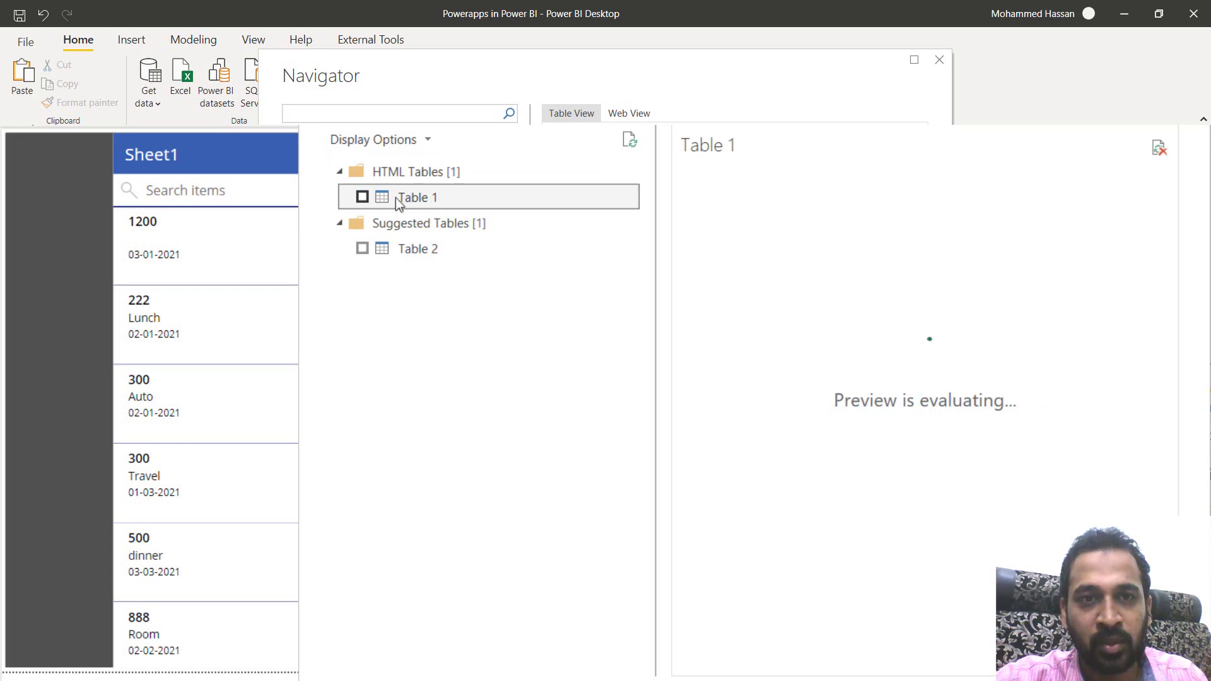
click(361, 197)
key(alt+Tab)
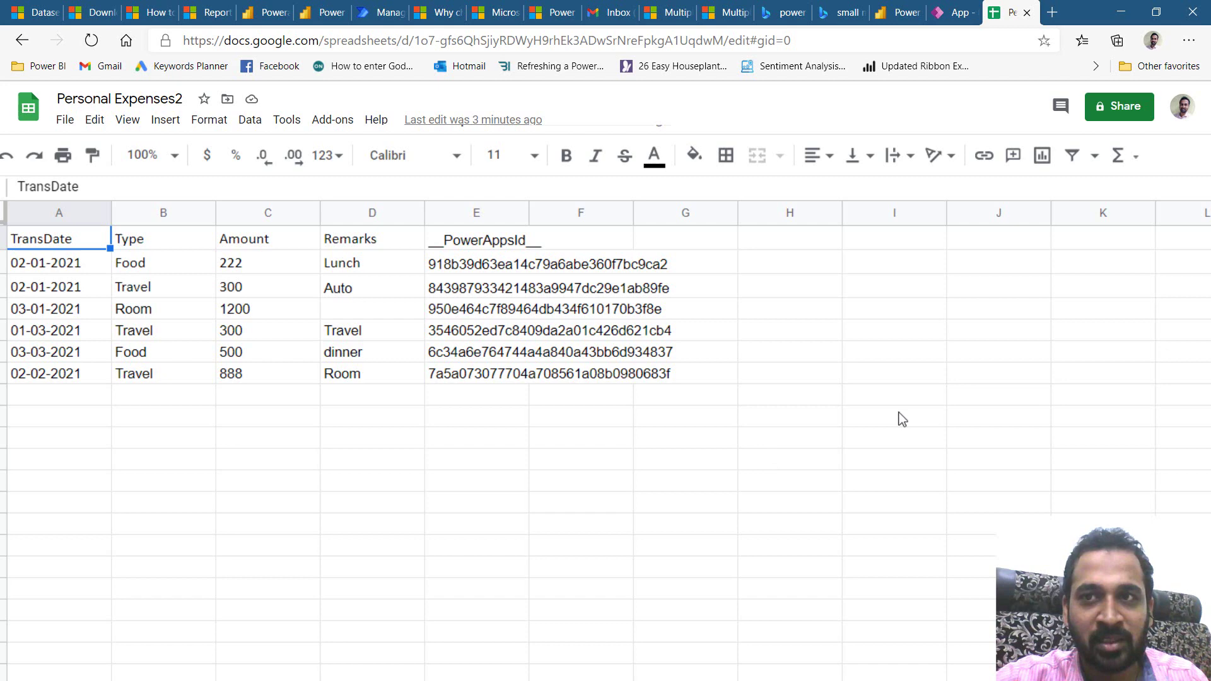
Remove the Column1 index column and filter blank values out of Column2.
key(alt+Tab)
key(alt+Tab)
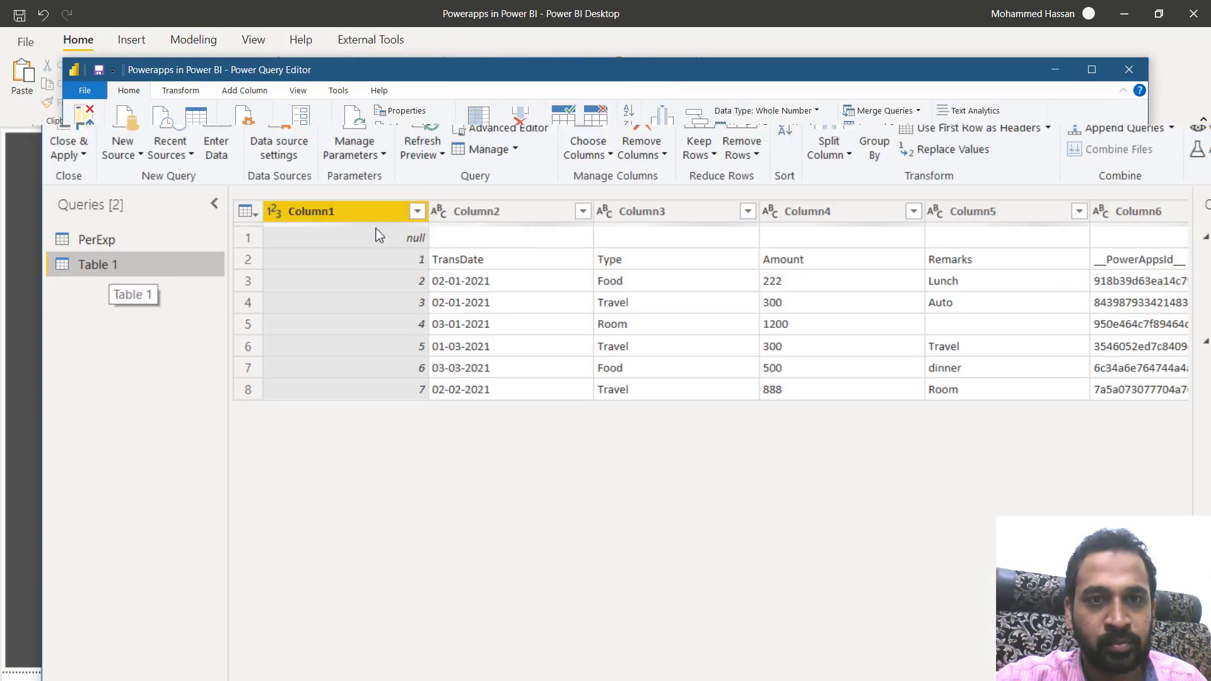
click(371, 213)
right_click(371, 214)
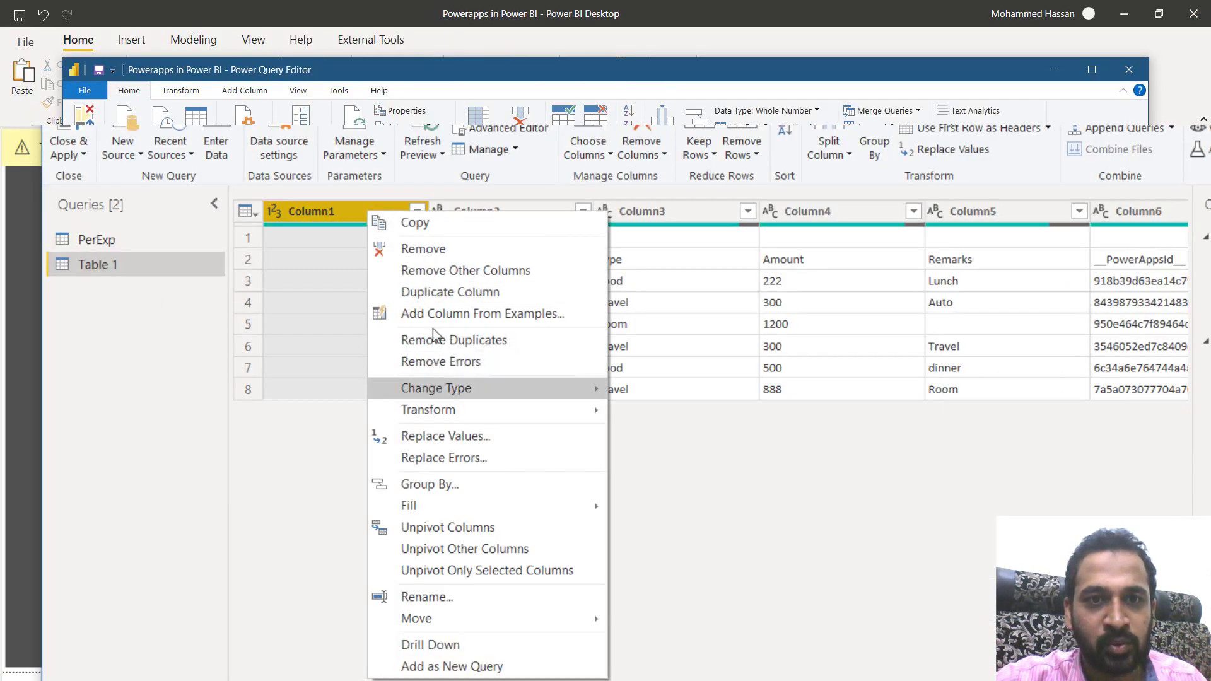
click(422, 249)
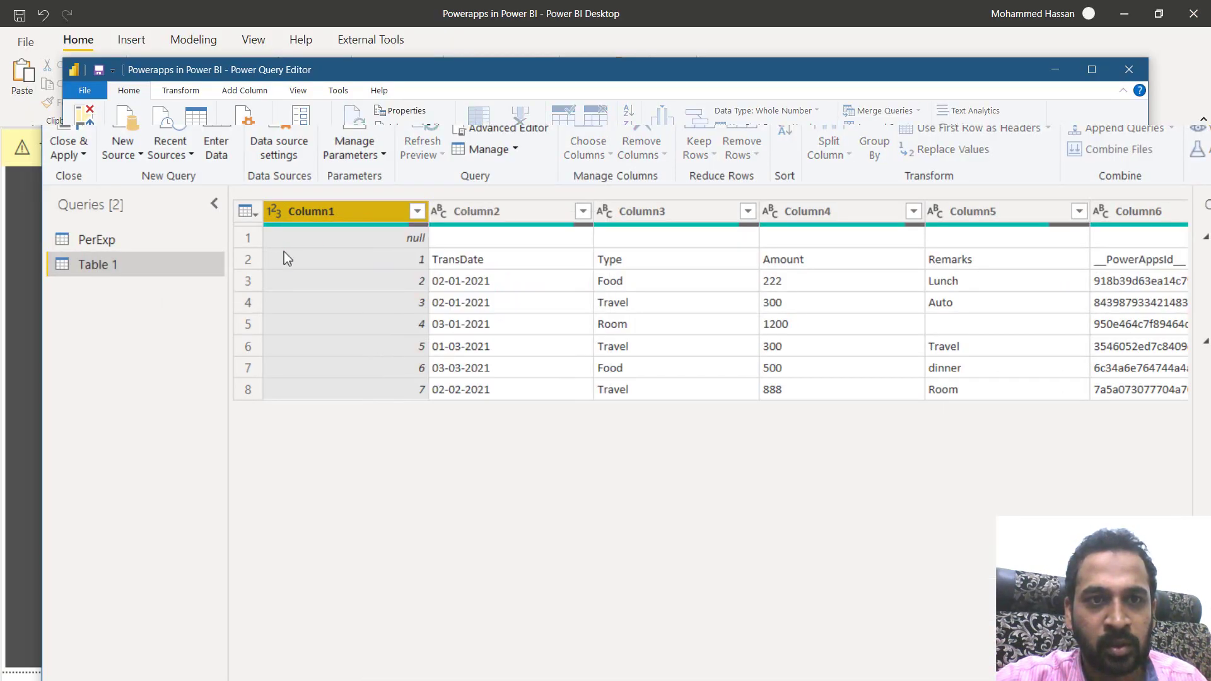
click(417, 212)
click(159, 449)
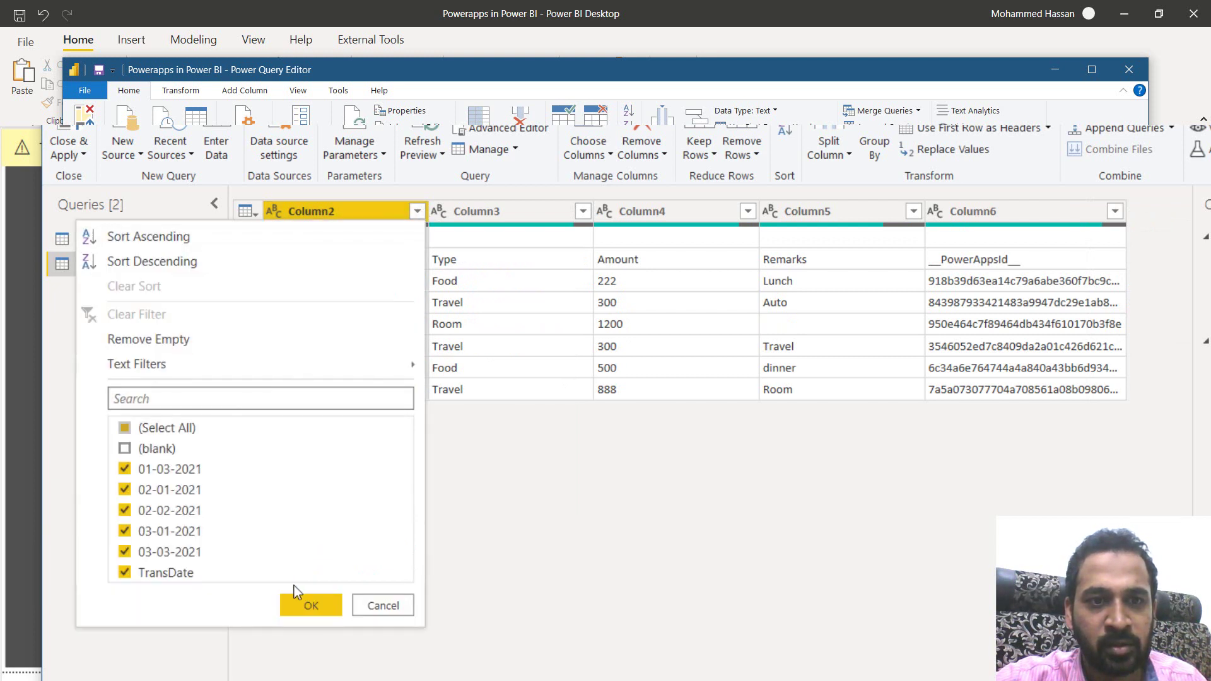
click(296, 601)
Promote the first row to headers and rename the query to 'PerExp Real'.
click(255, 214)
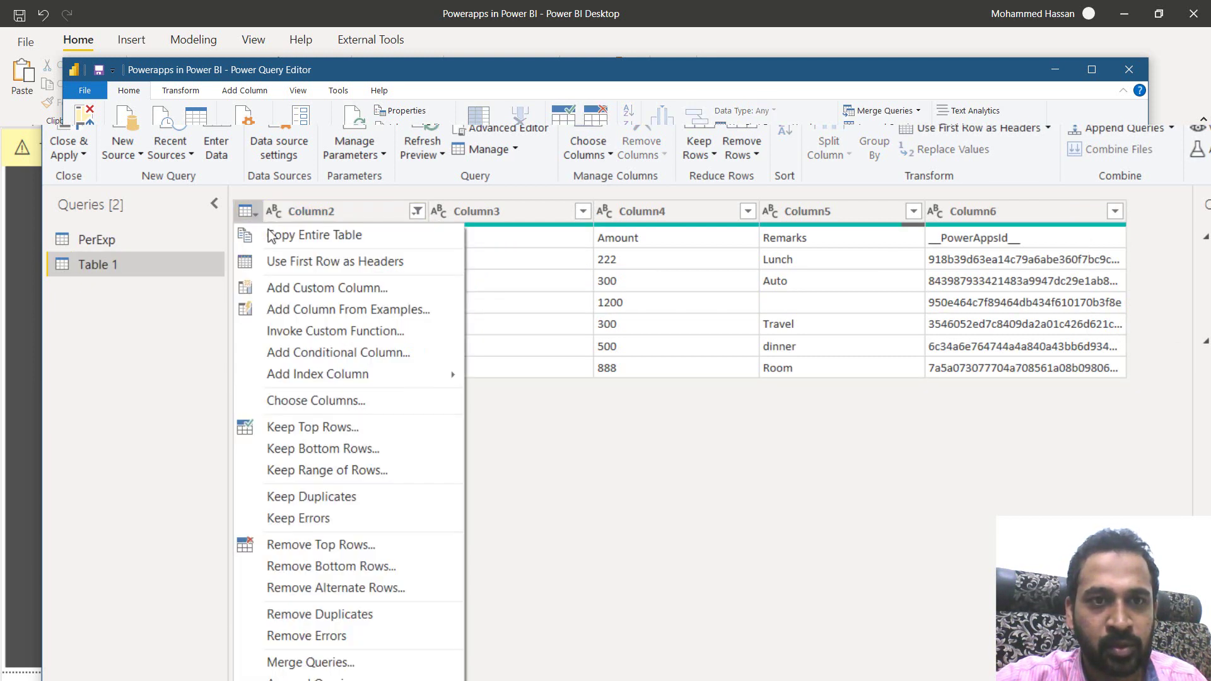
click(311, 261)
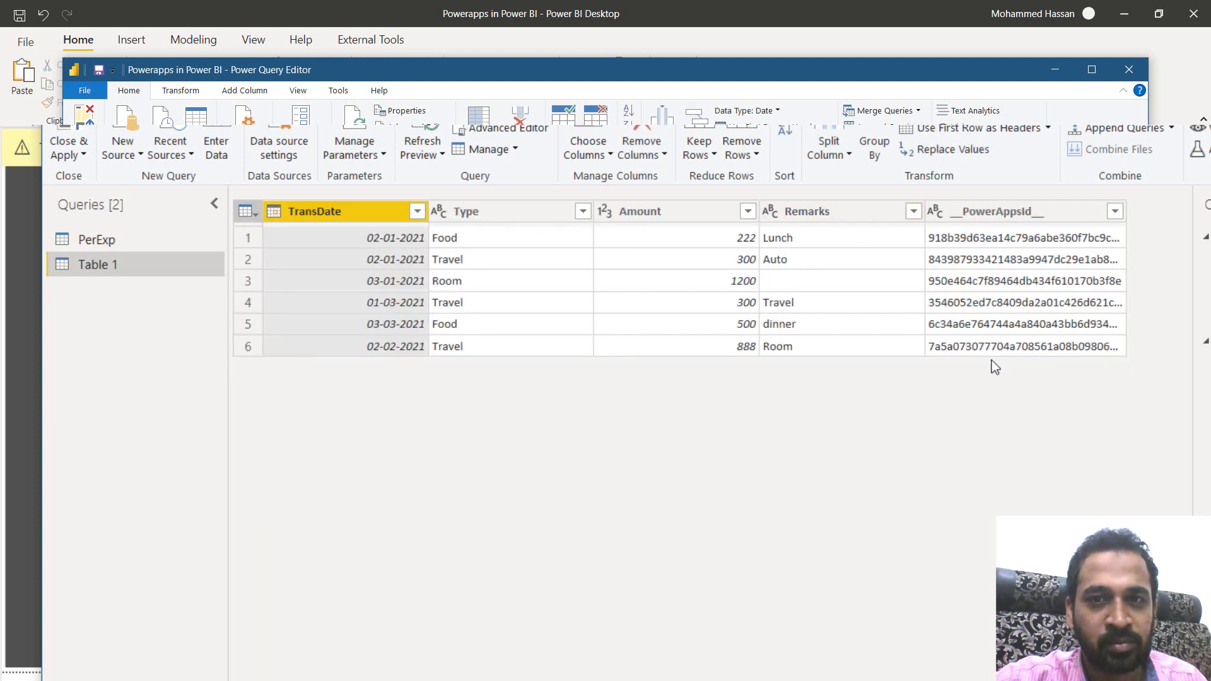
double_click(112, 267)
text(Pr)
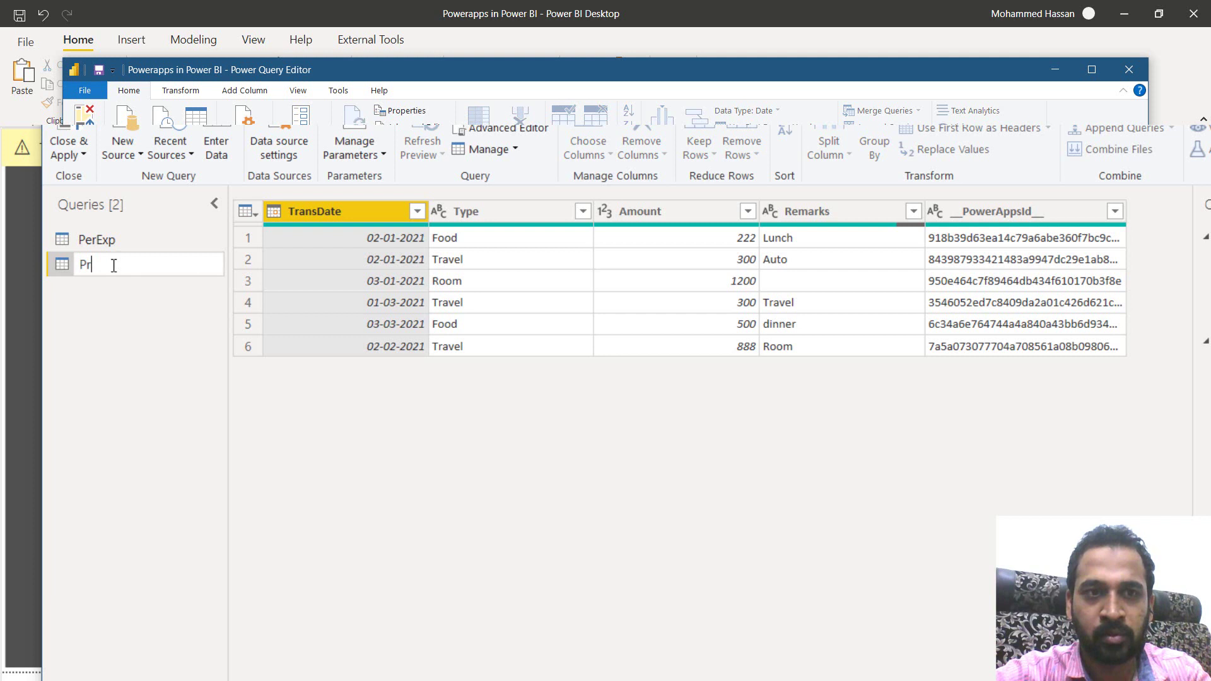
key(BackSpace)
text(erExp R)
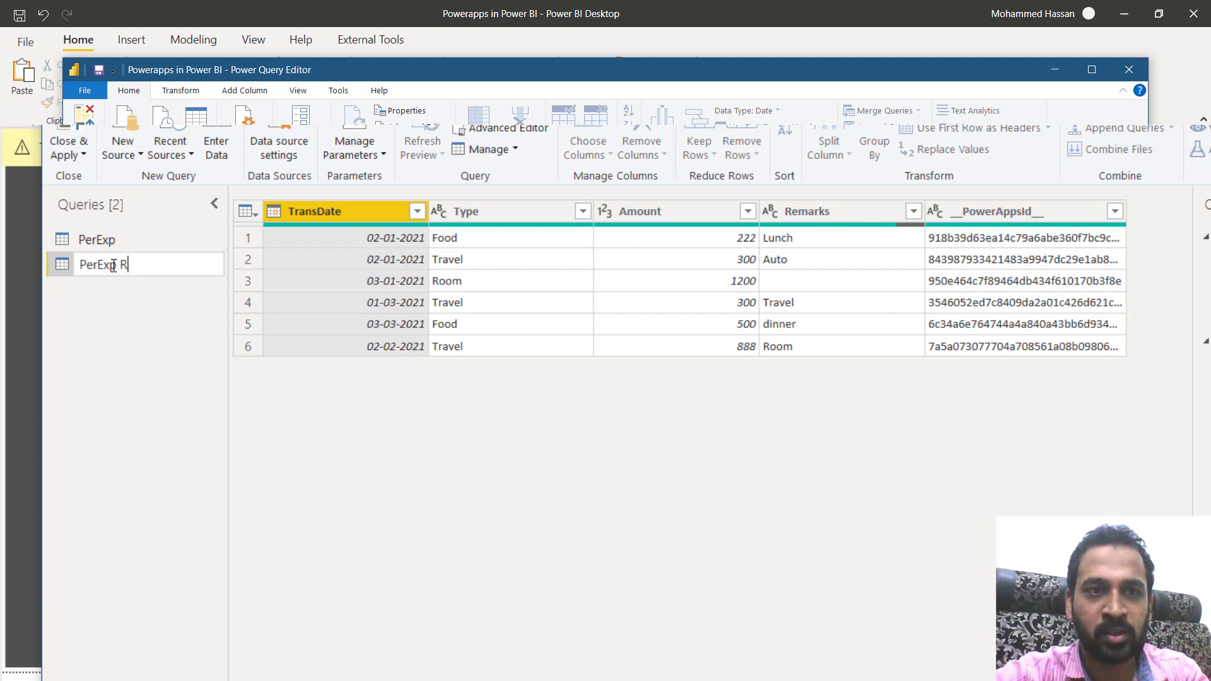
text(eal)
key(Return)
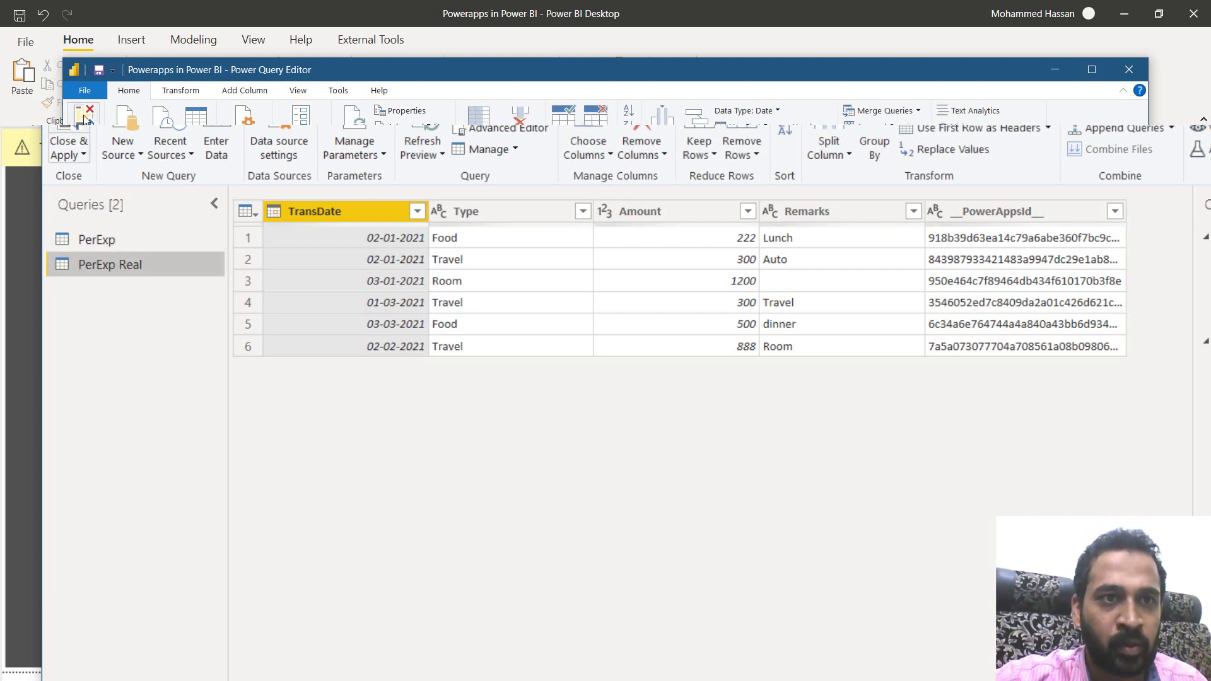
Build a table of PerExp Real's Type, Amount and TransDate shown as plain dates.
click(76, 126)
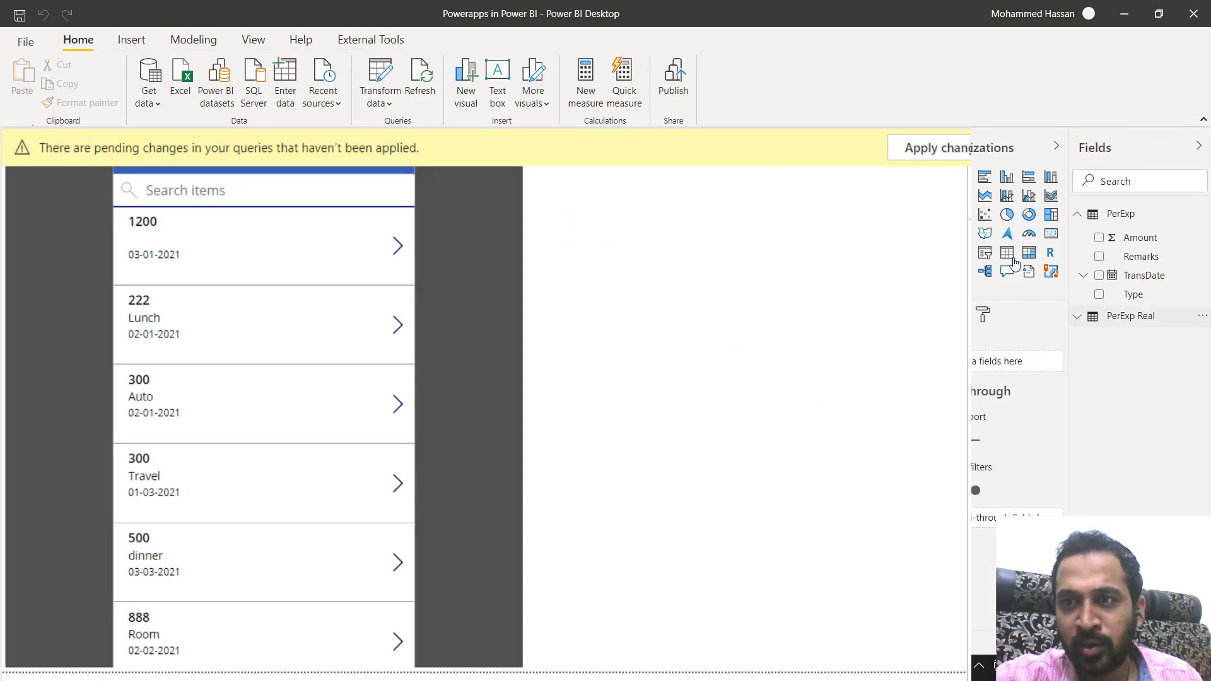
click(1129, 316)
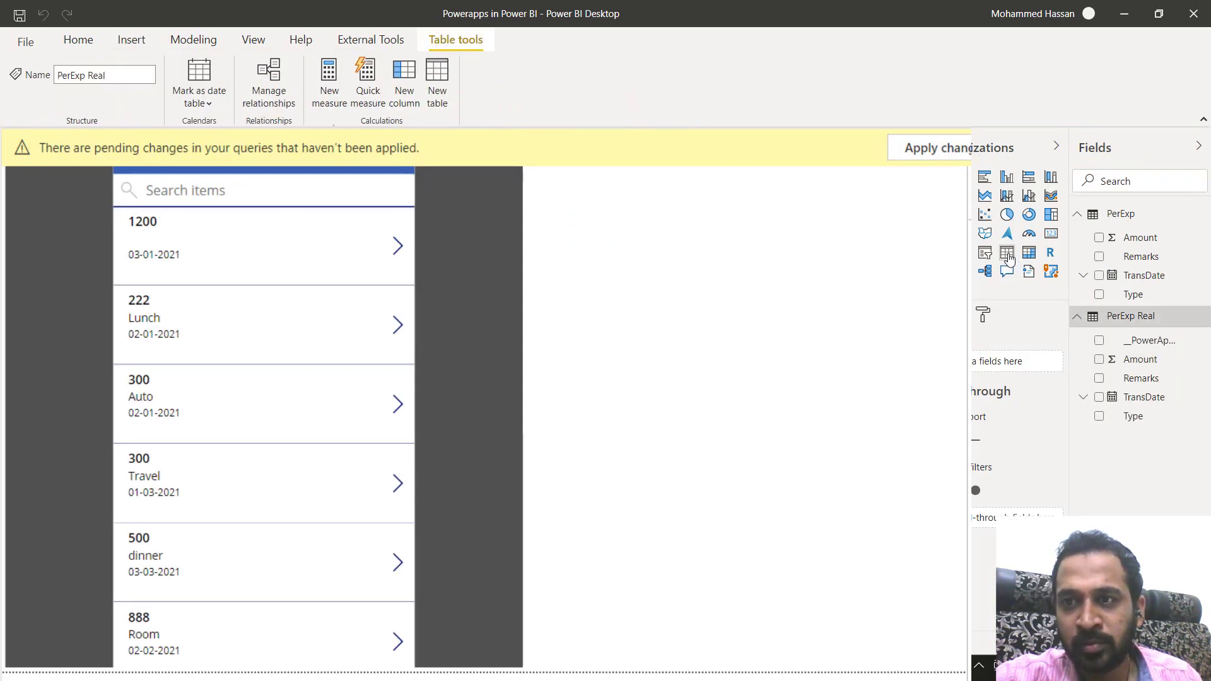
click(1099, 417)
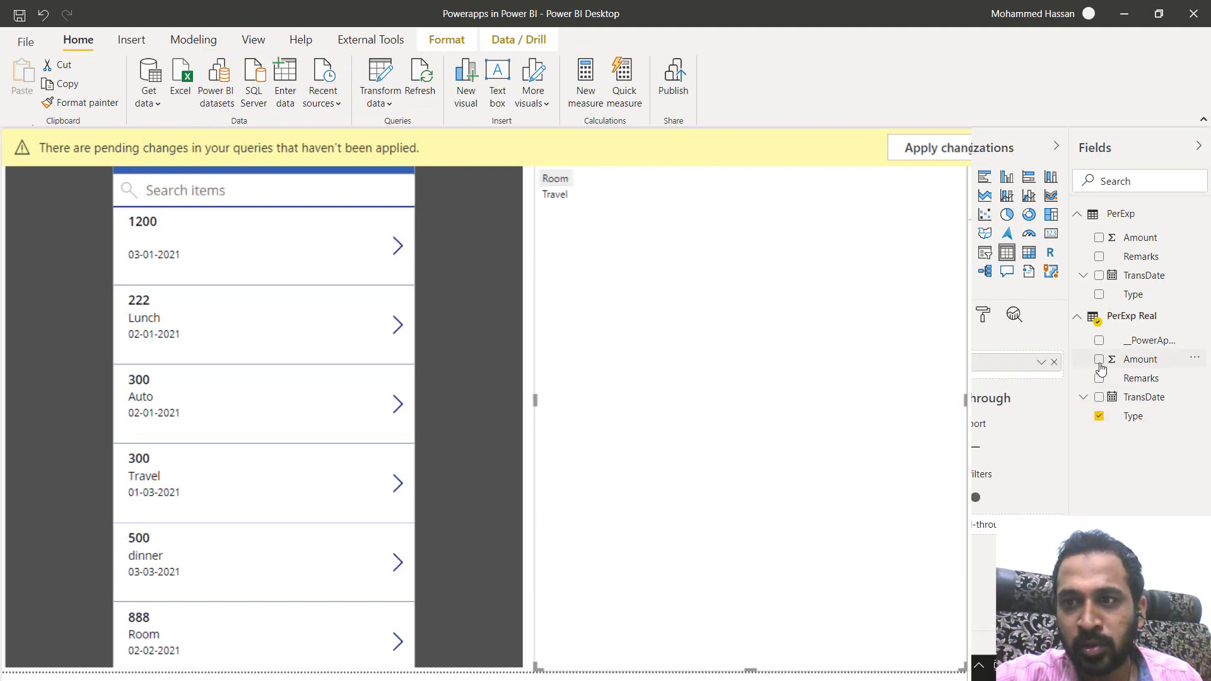
click(1099, 361)
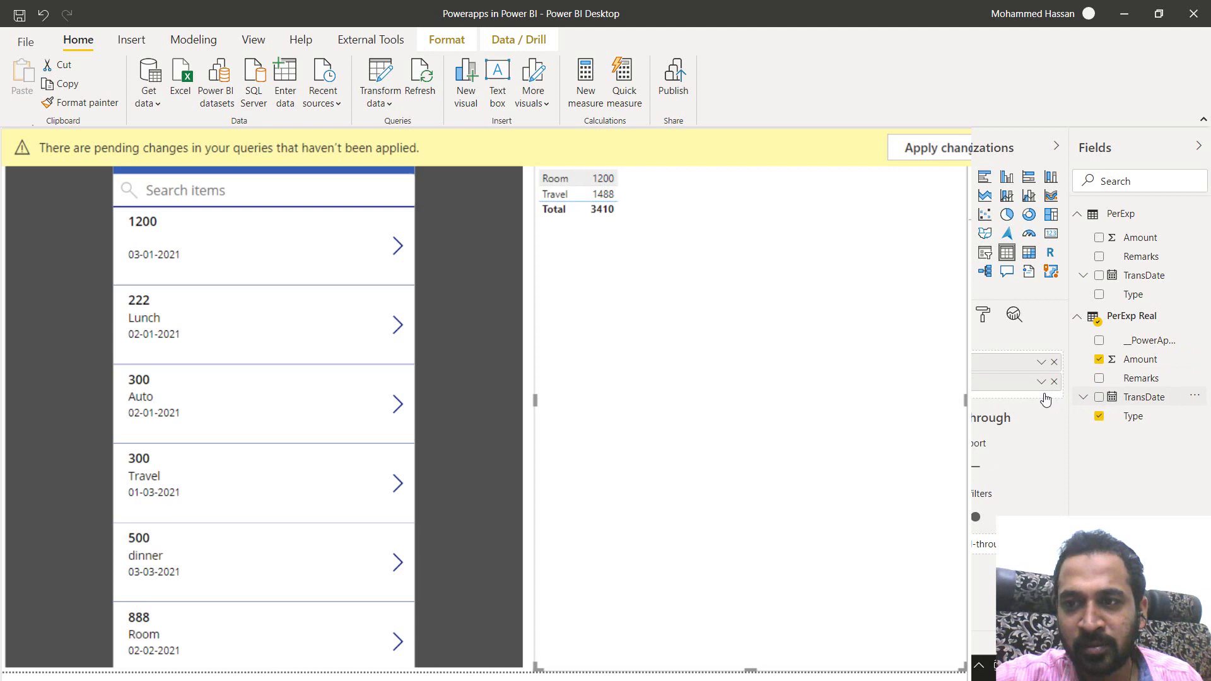
drag(1045, 399, 1042, 401)
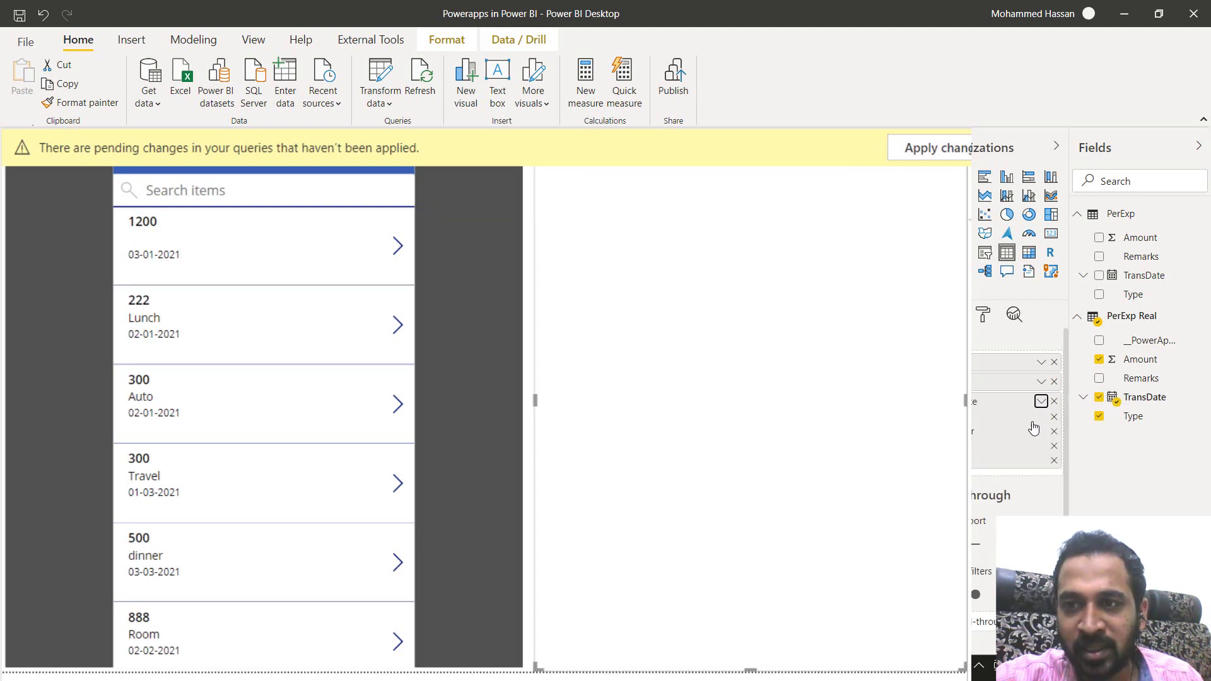
click(1040, 401)
click(49, 96)
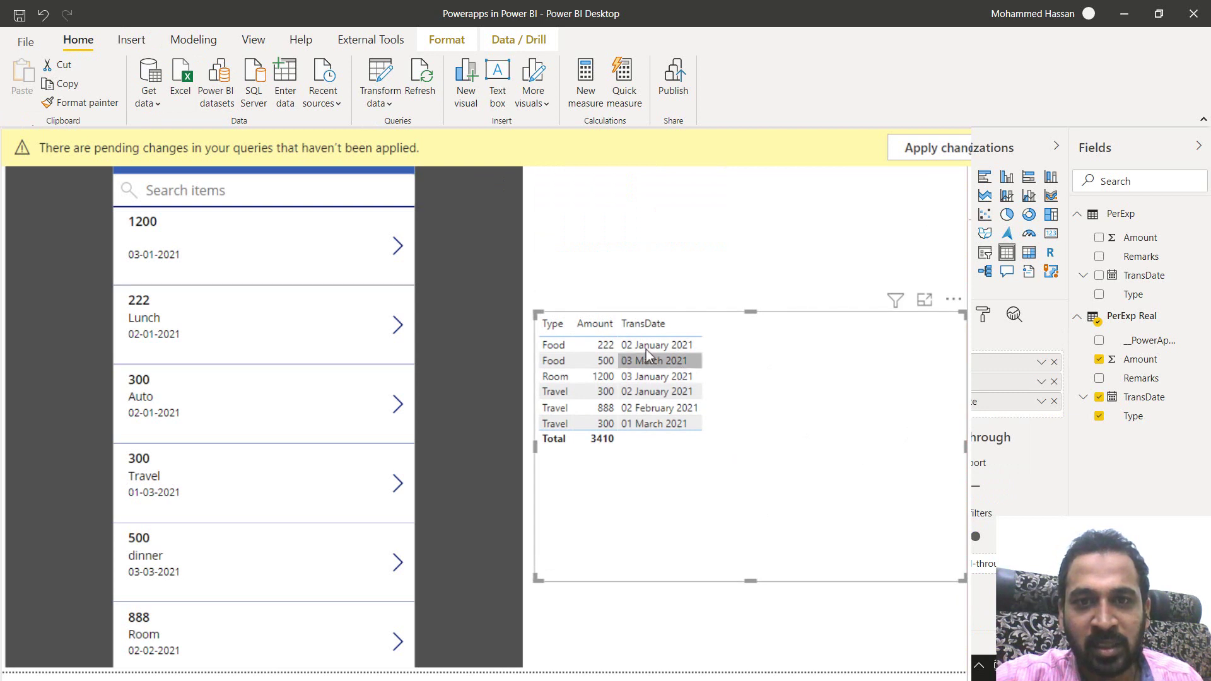
Enlarge the table's text size and open the 888 Room expense in the embedded app.
click(983, 315)
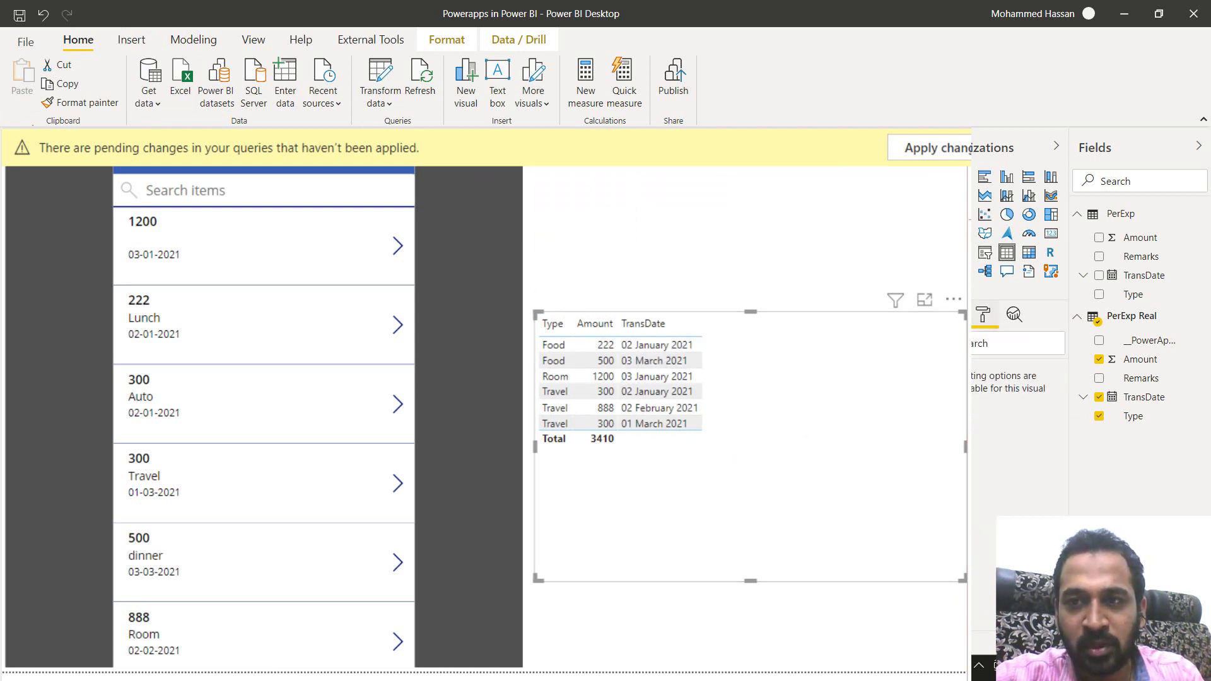
click(990, 346)
text(text s)
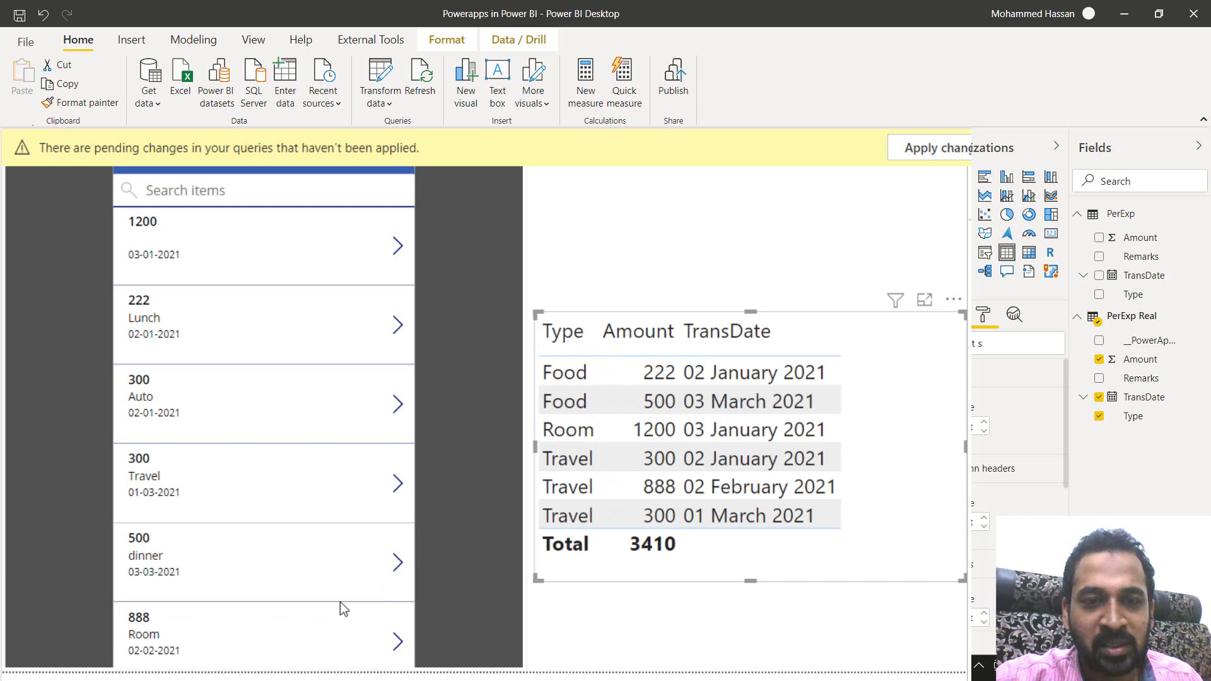
click(399, 642)
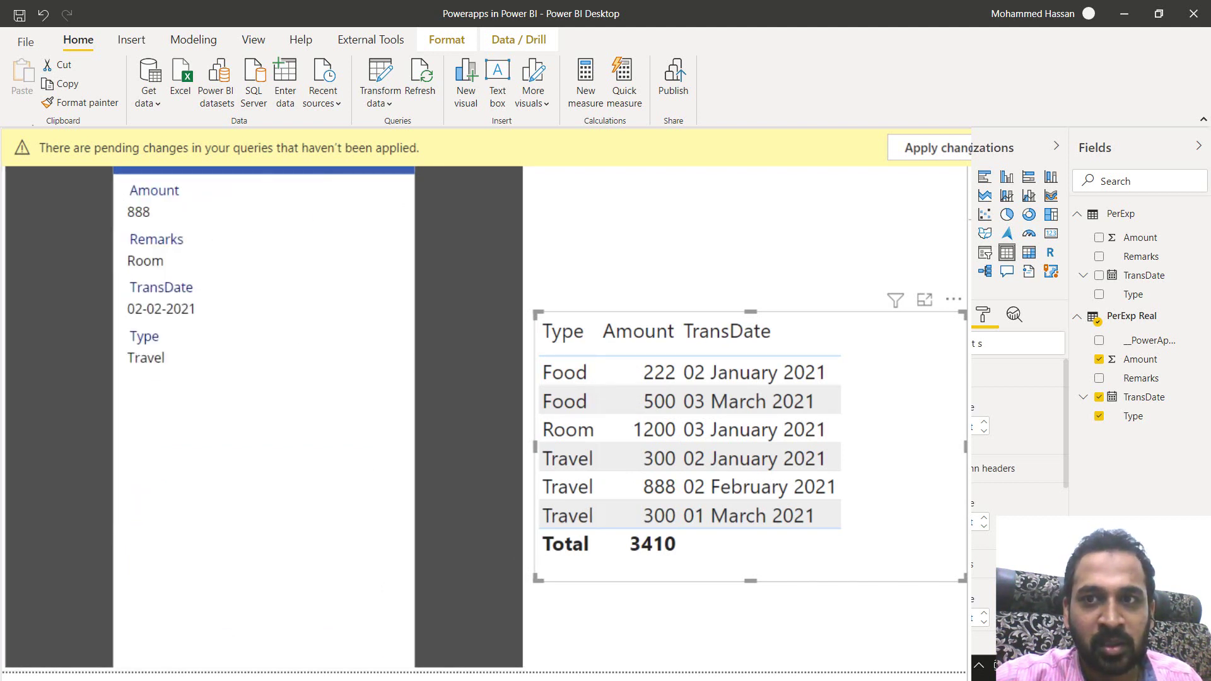
In the embedded app, change the Room expense Amount from 888 to 333, save it, and return to the list.
click(393, 156)
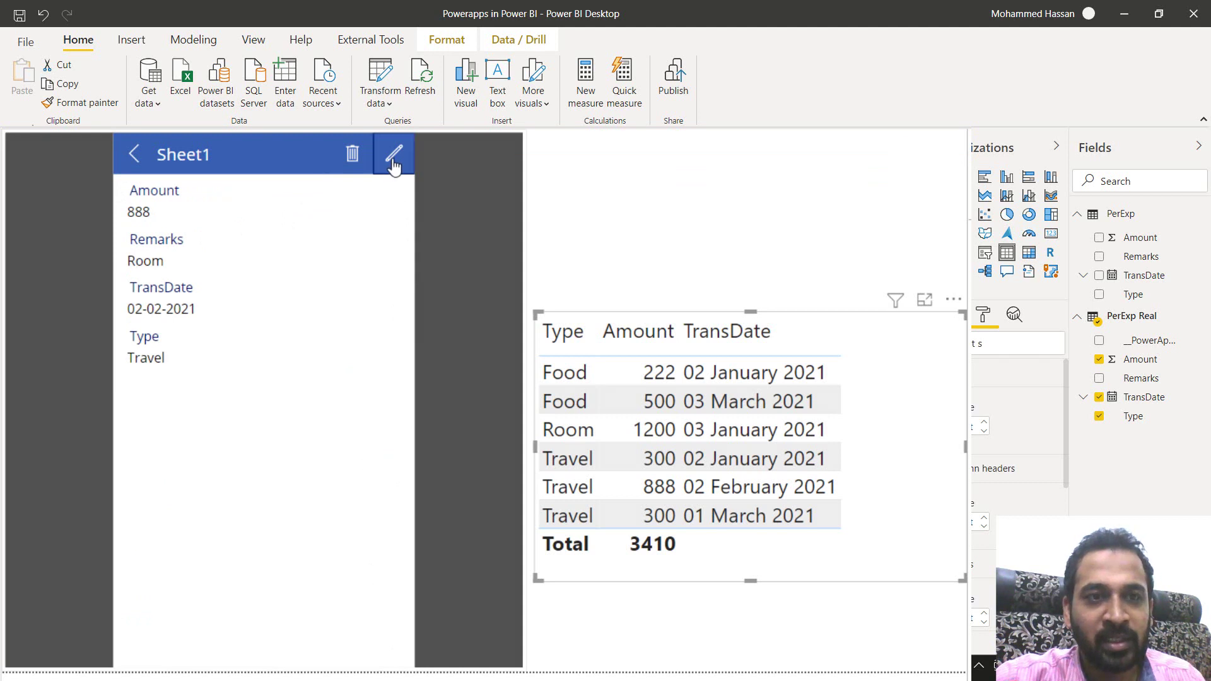
click(190, 222)
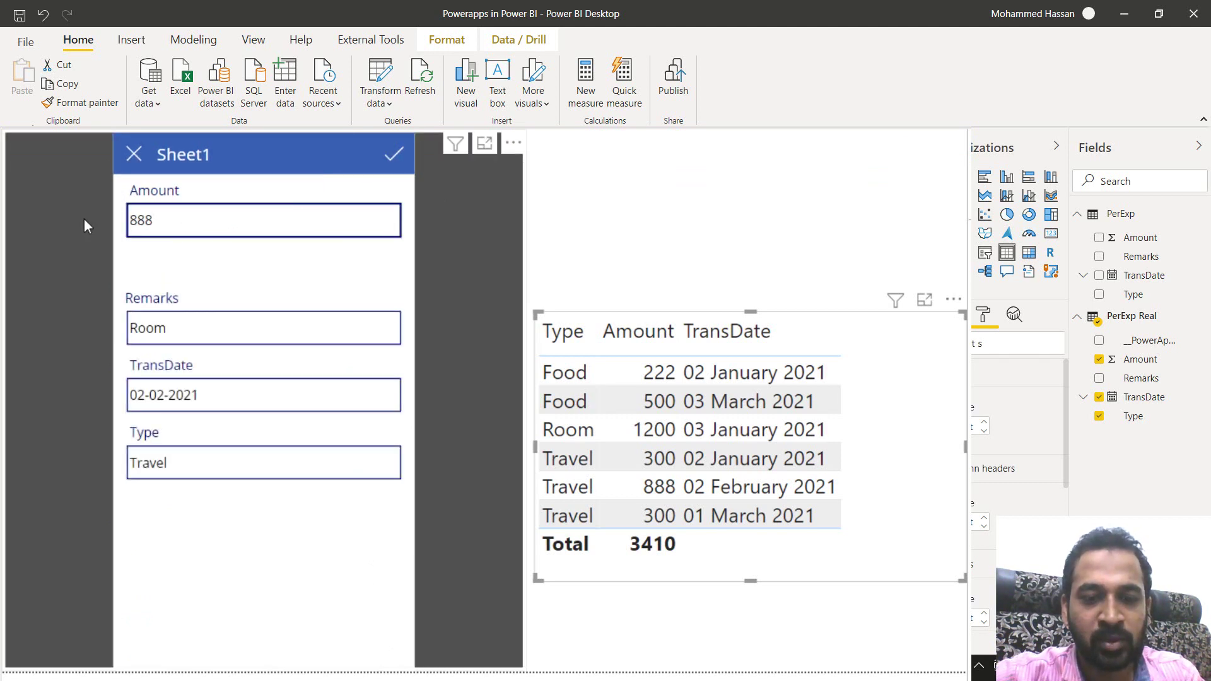
text(333)
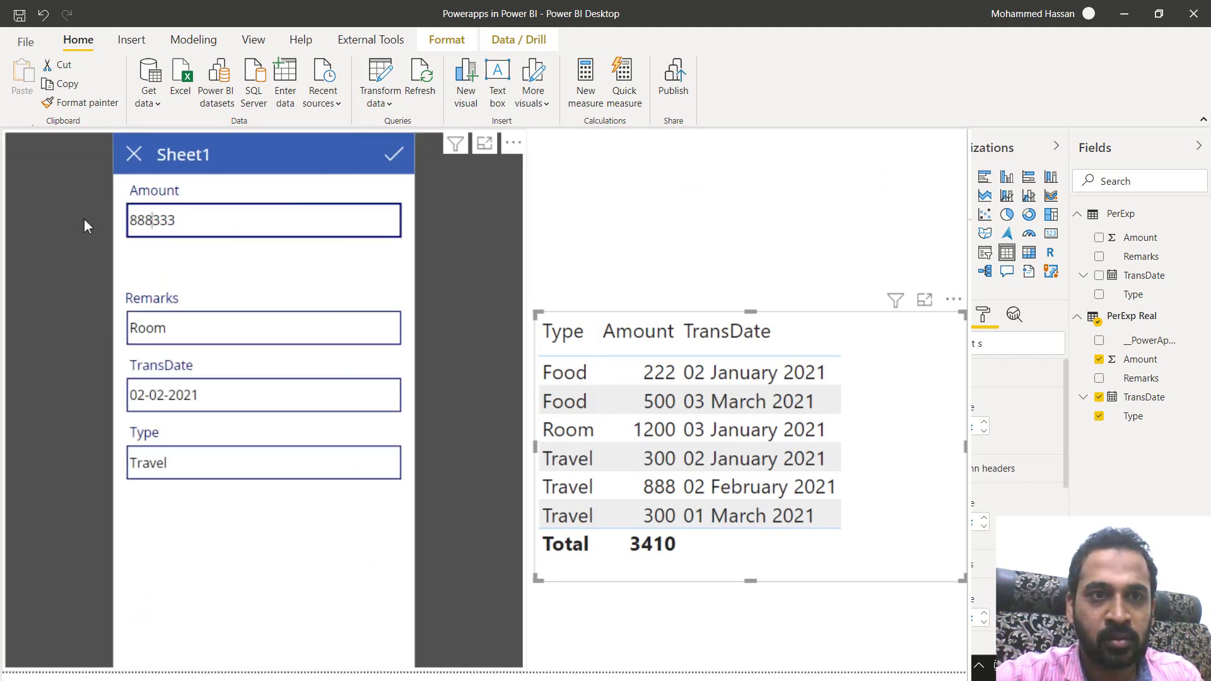
key(BackSpace)
key(BackSpace)
key(BackSpace)
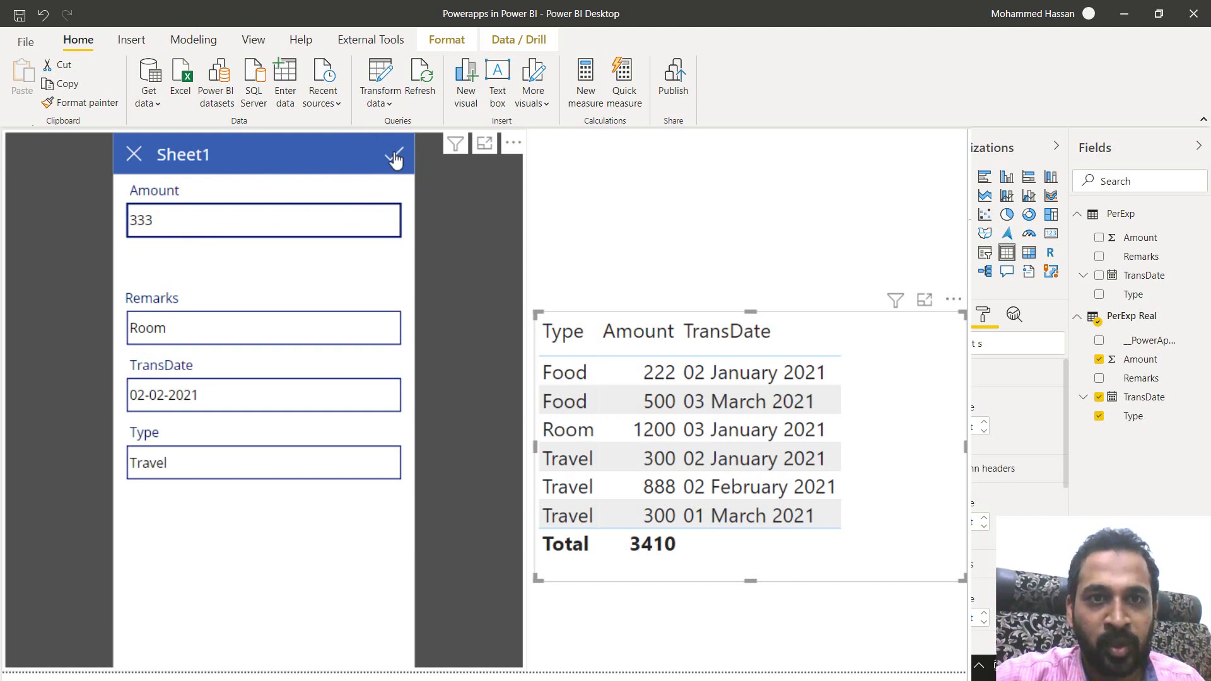
click(395, 156)
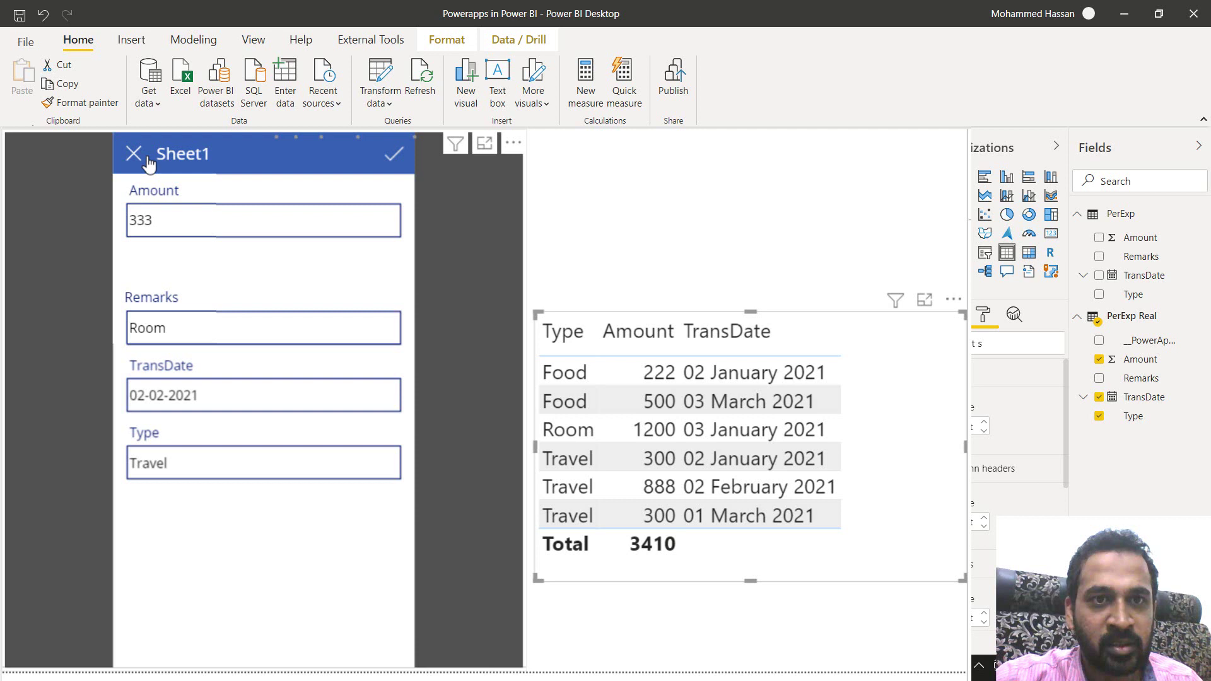
click(398, 159)
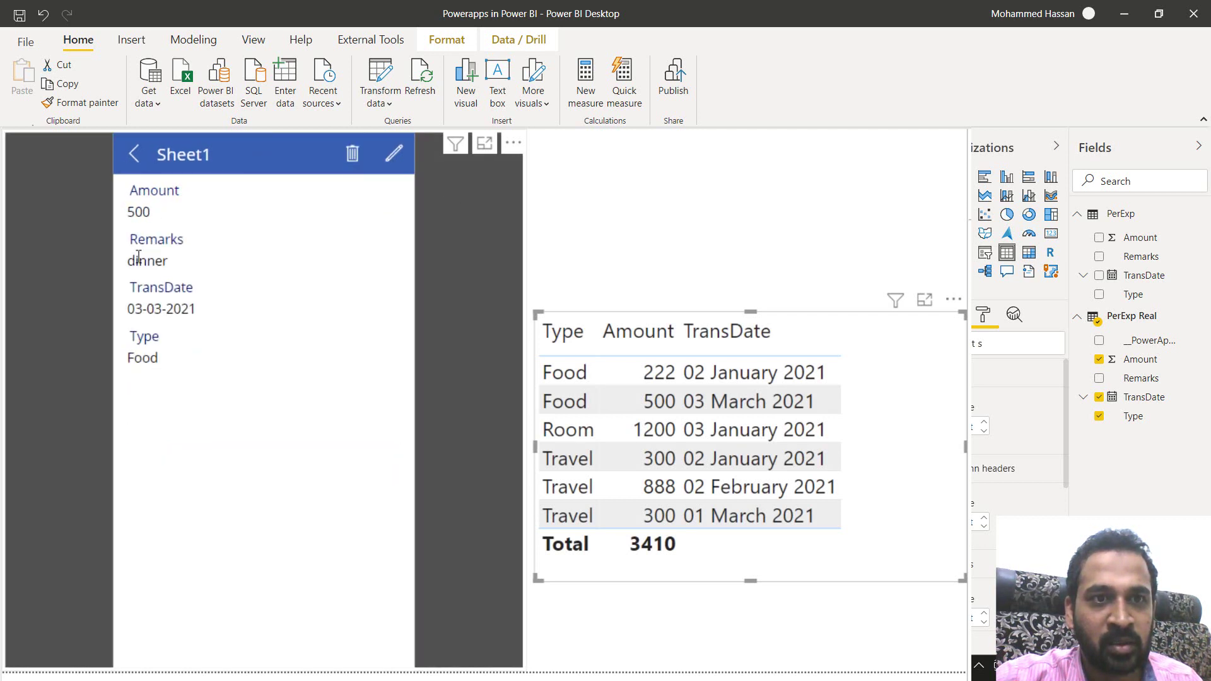
click(134, 154)
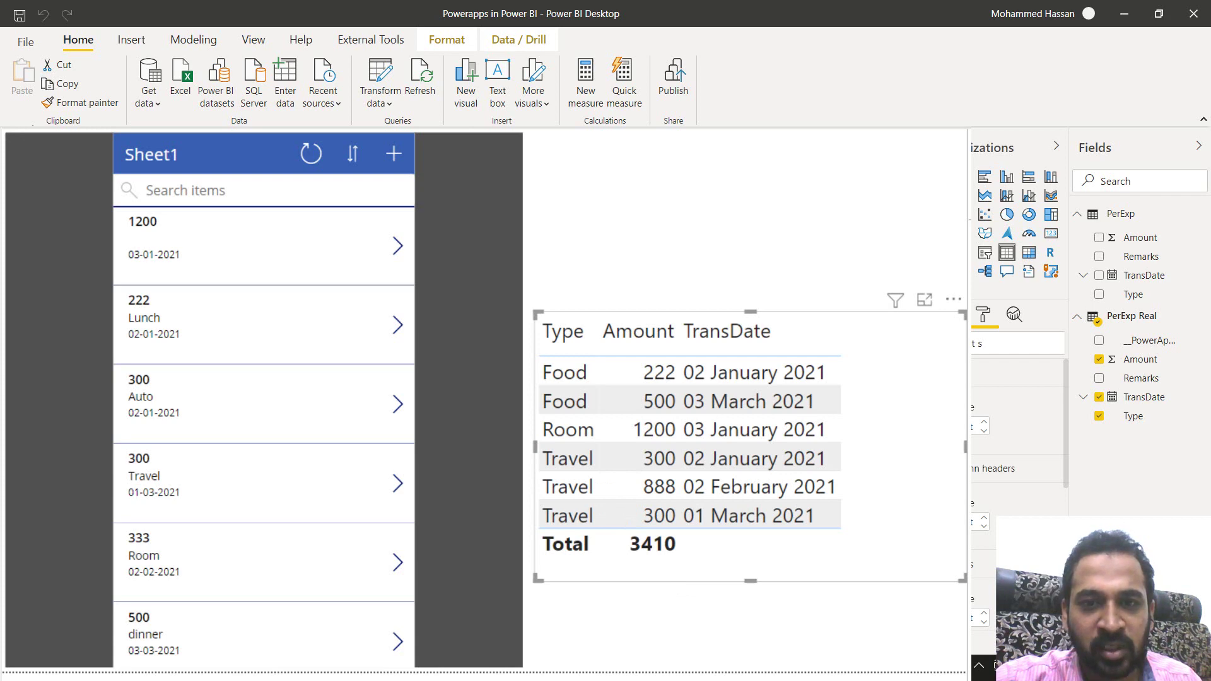
Verify in the Google Sheet that cell C7 now reads 333.
key(alt+Tab)
click(247, 392)
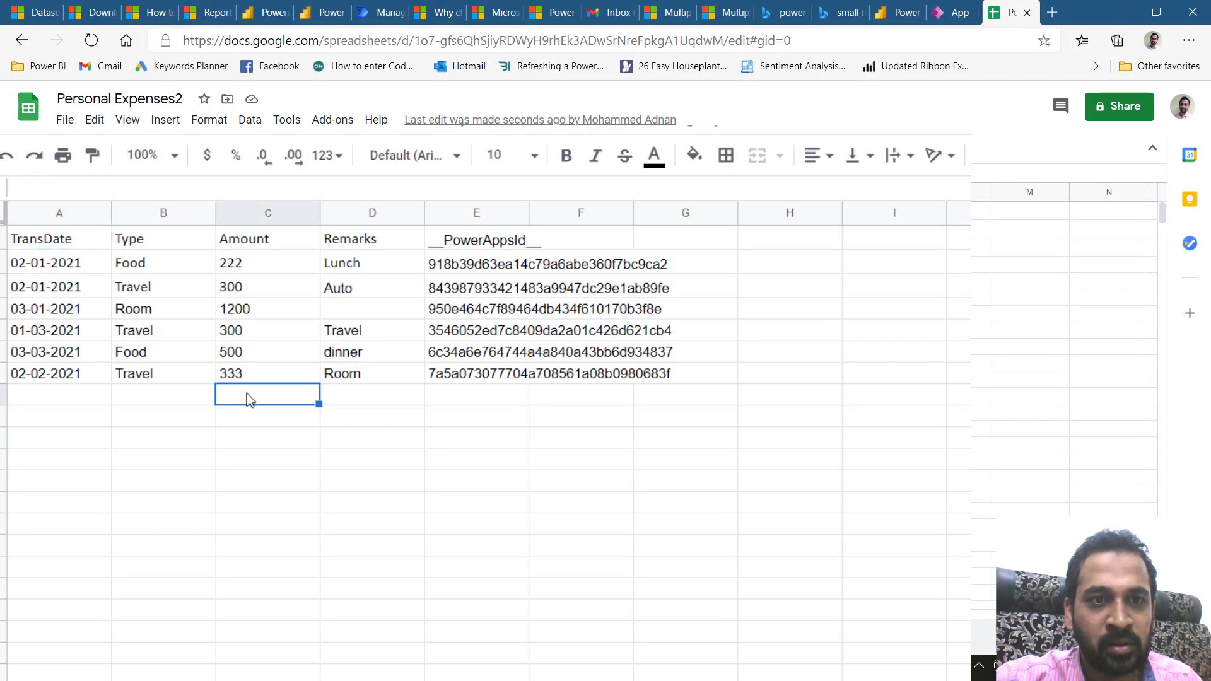
click(251, 376)
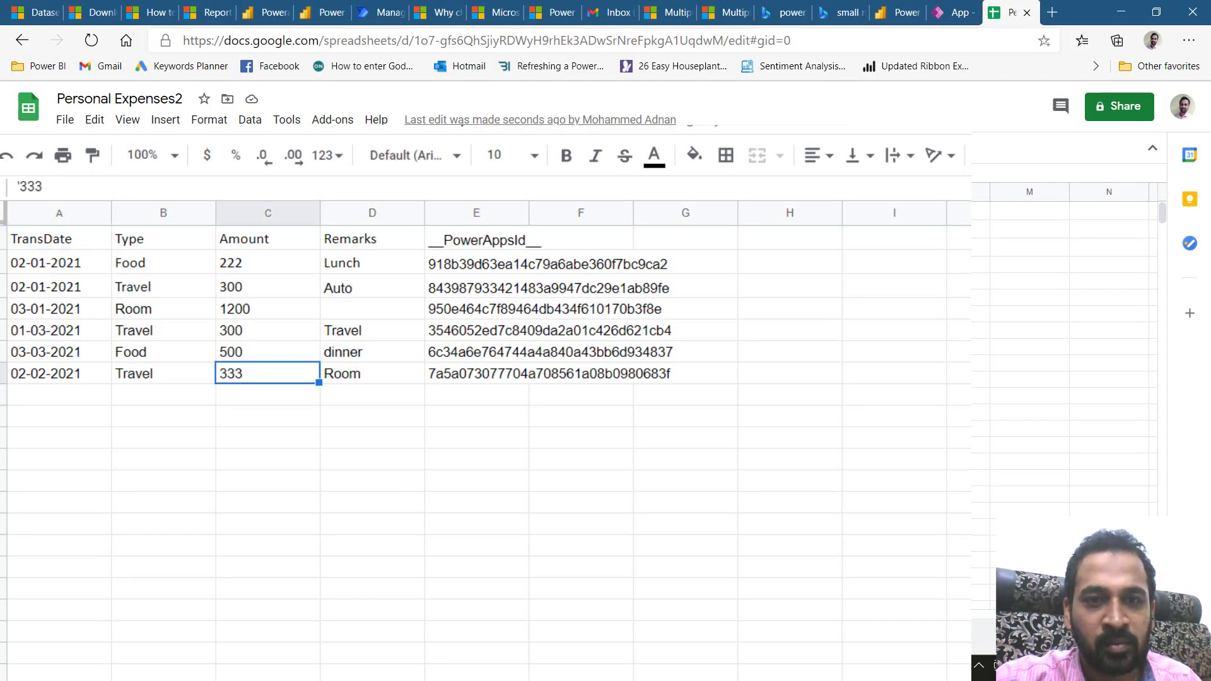
key(alt+Tab)
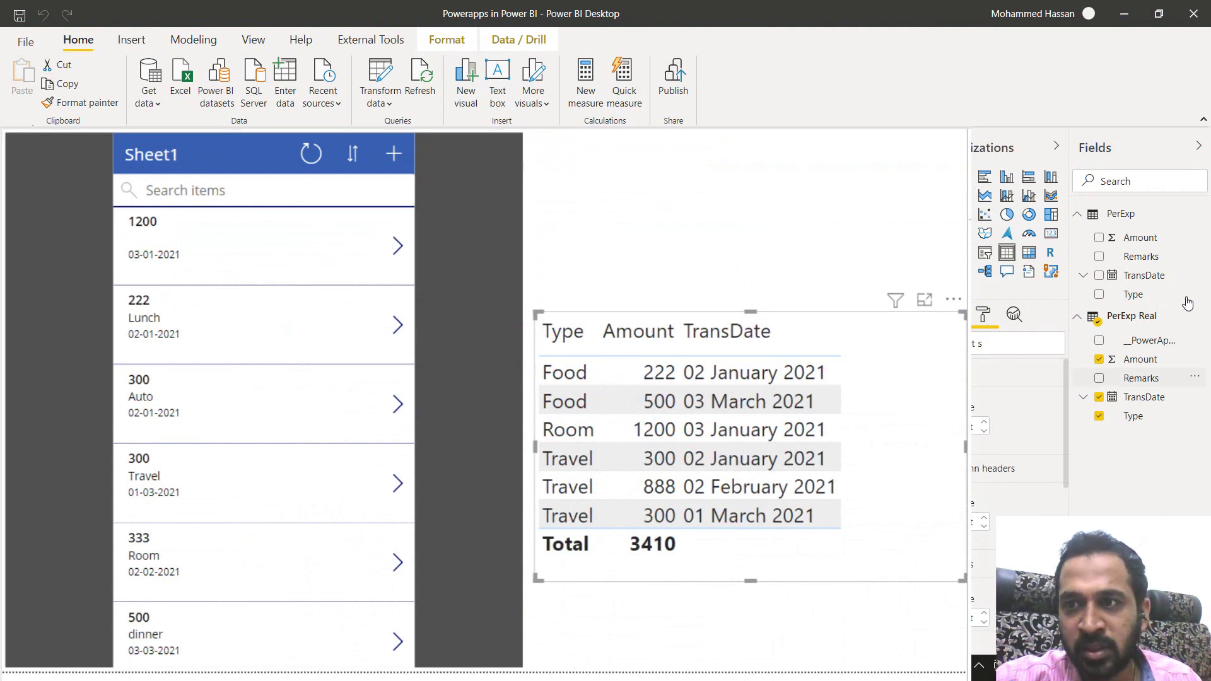
Refresh the PerExp Real data so the table shows 333, then open the 333 Room record.
click(1202, 322)
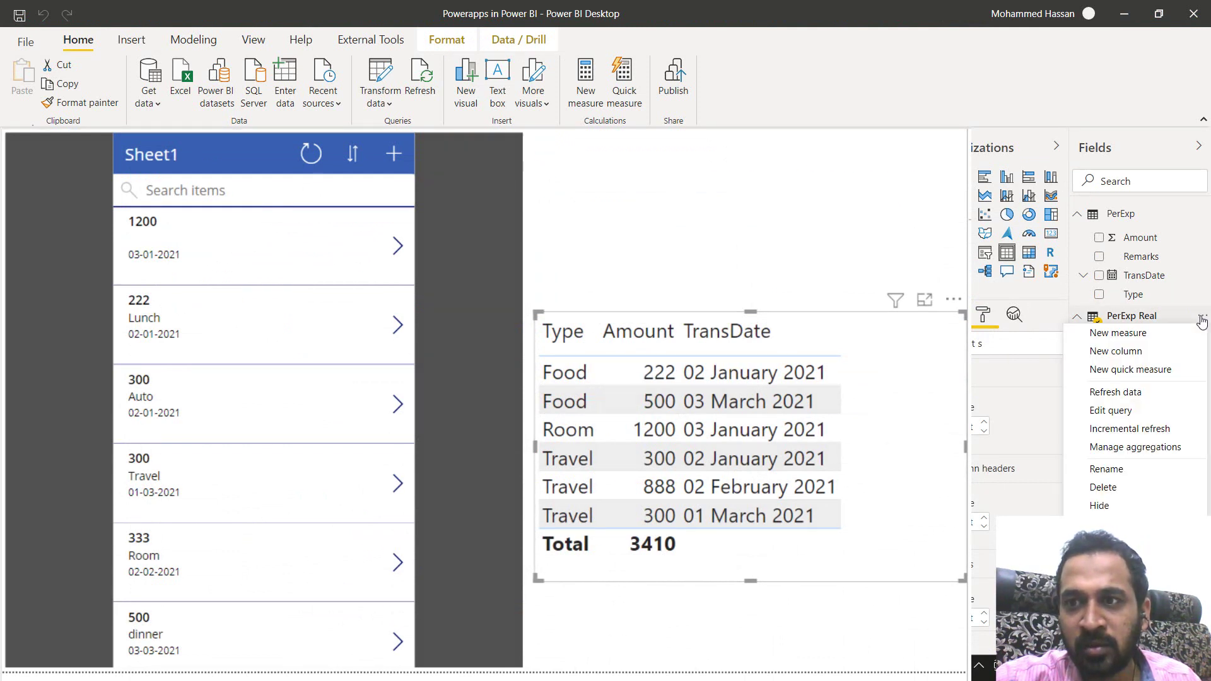
click(1133, 400)
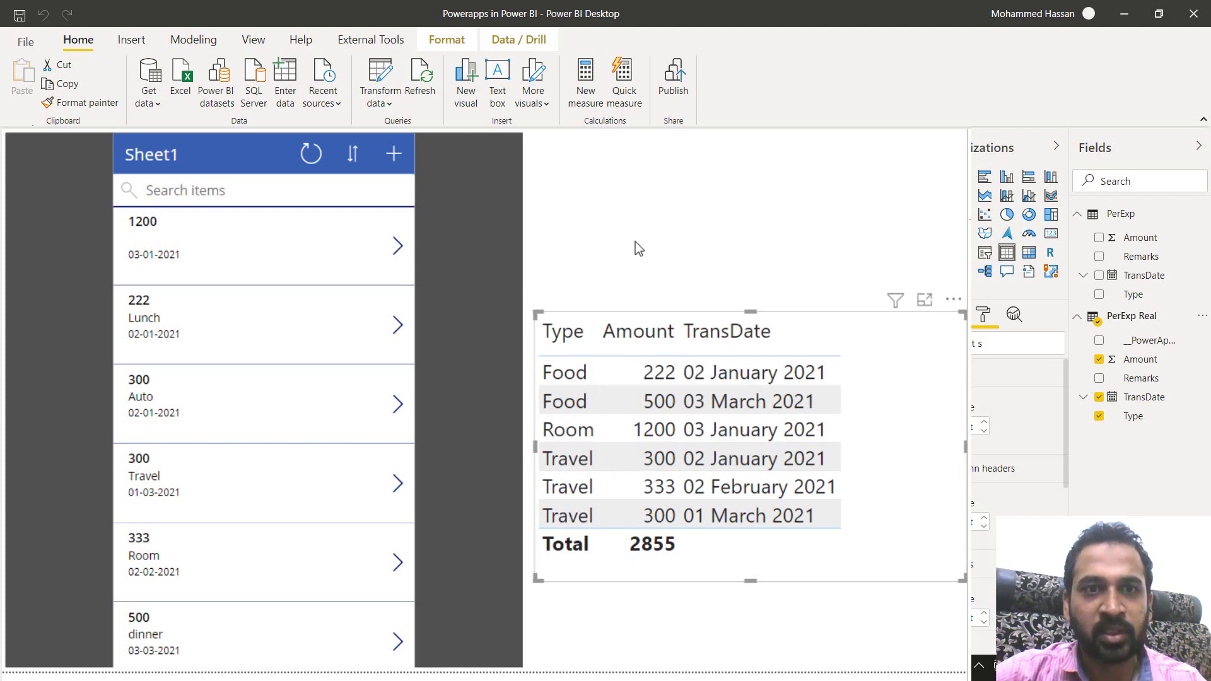
click(208, 381)
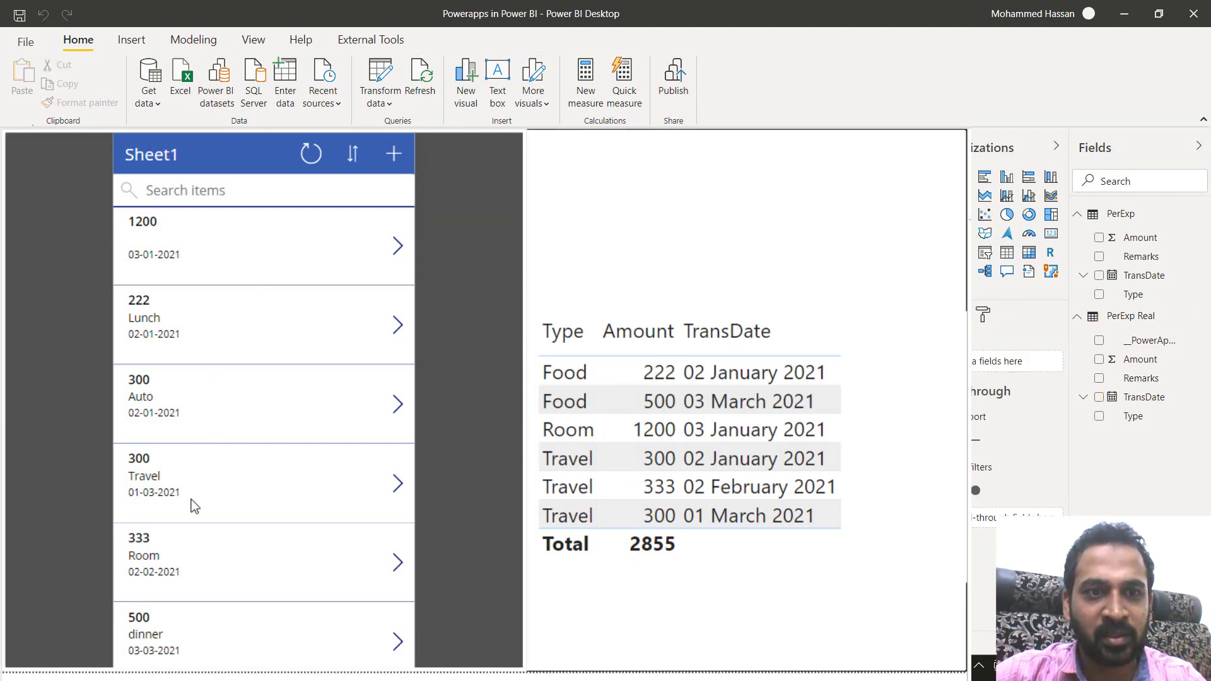
click(191, 550)
Change the Room expense Amount from 333 to 999, save it, and verify it in Google Sheets.
click(395, 155)
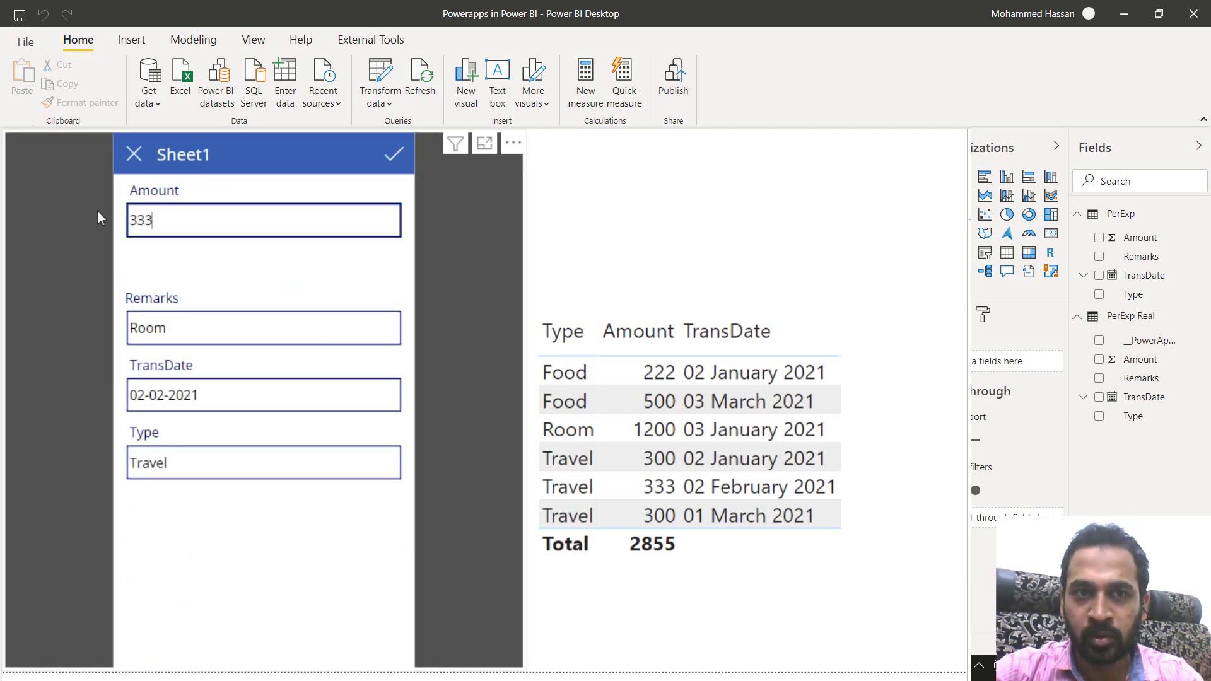
key(BackSpace)
key(BackSpace)
key(BackSpace)
text(999)
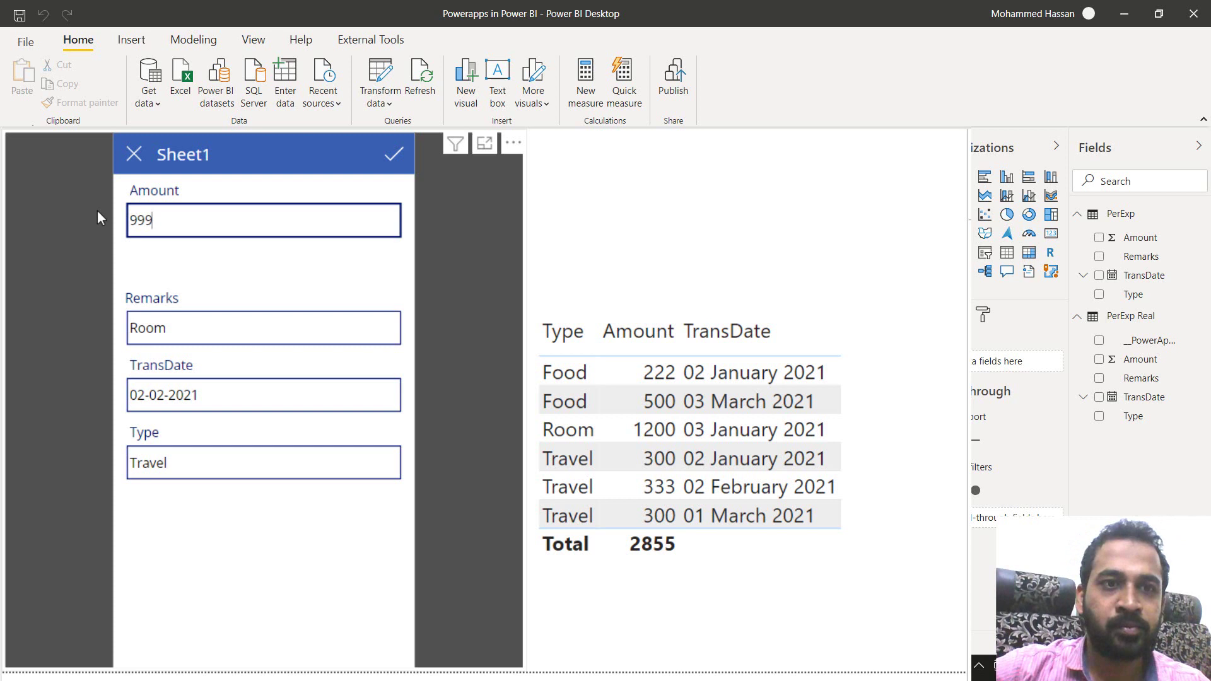
click(394, 155)
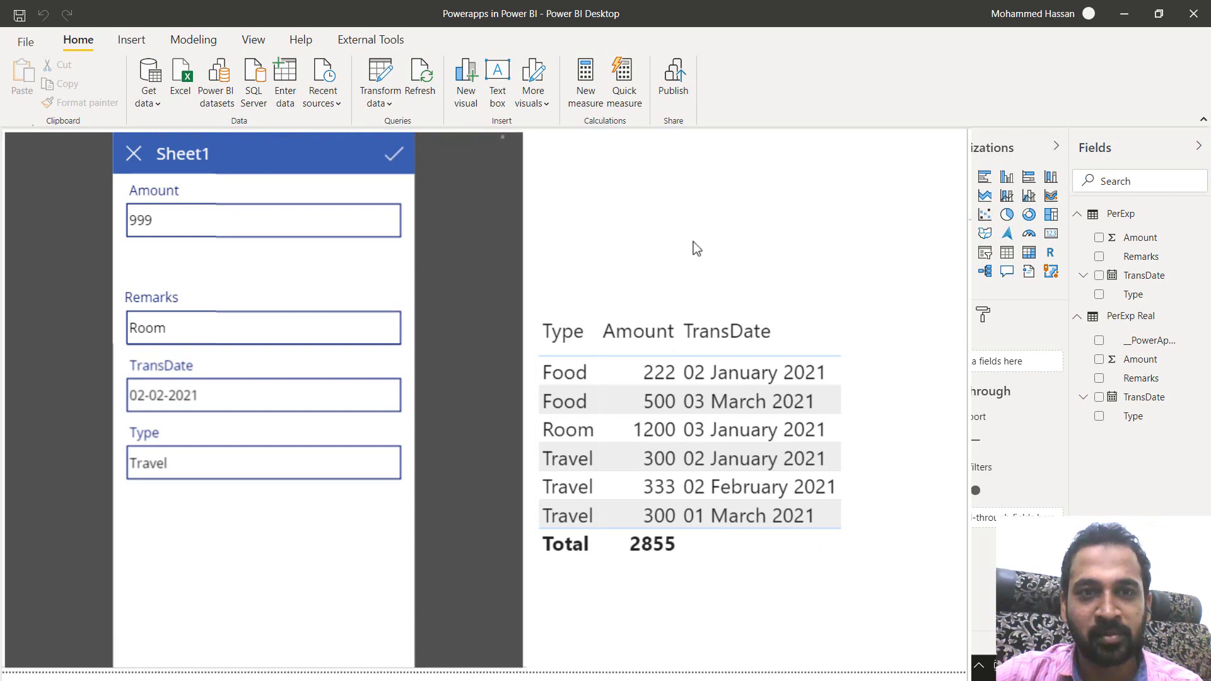
key(alt+Tab)
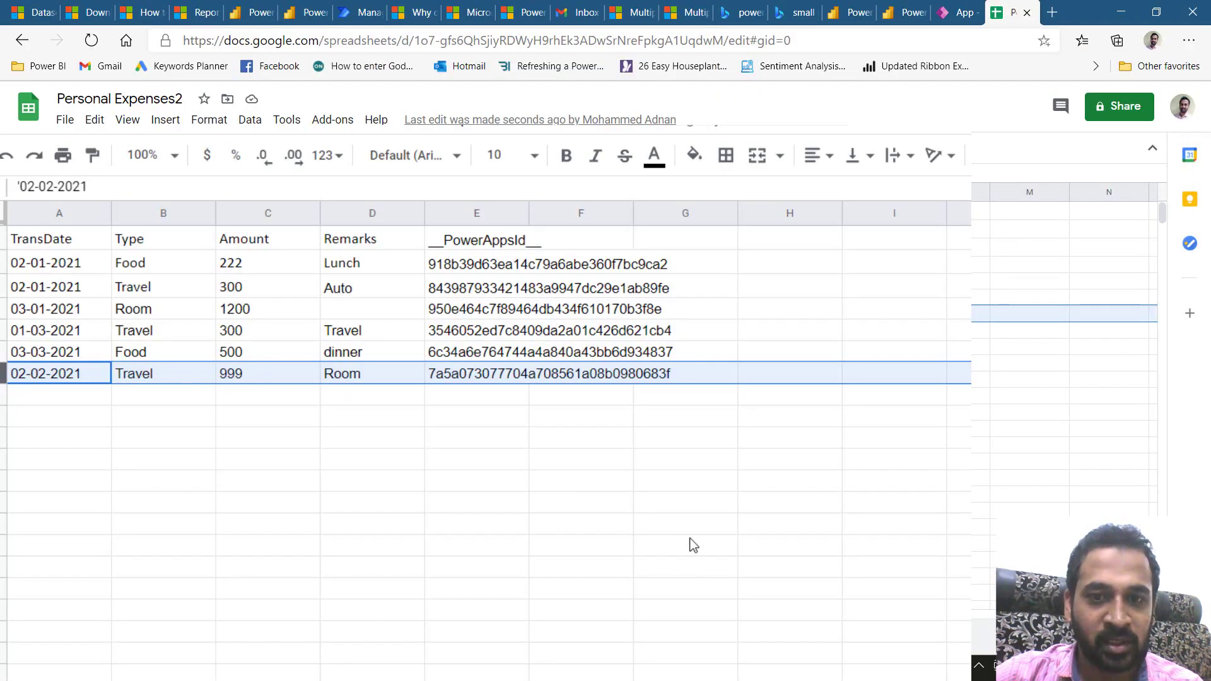
key(alt+Tab)
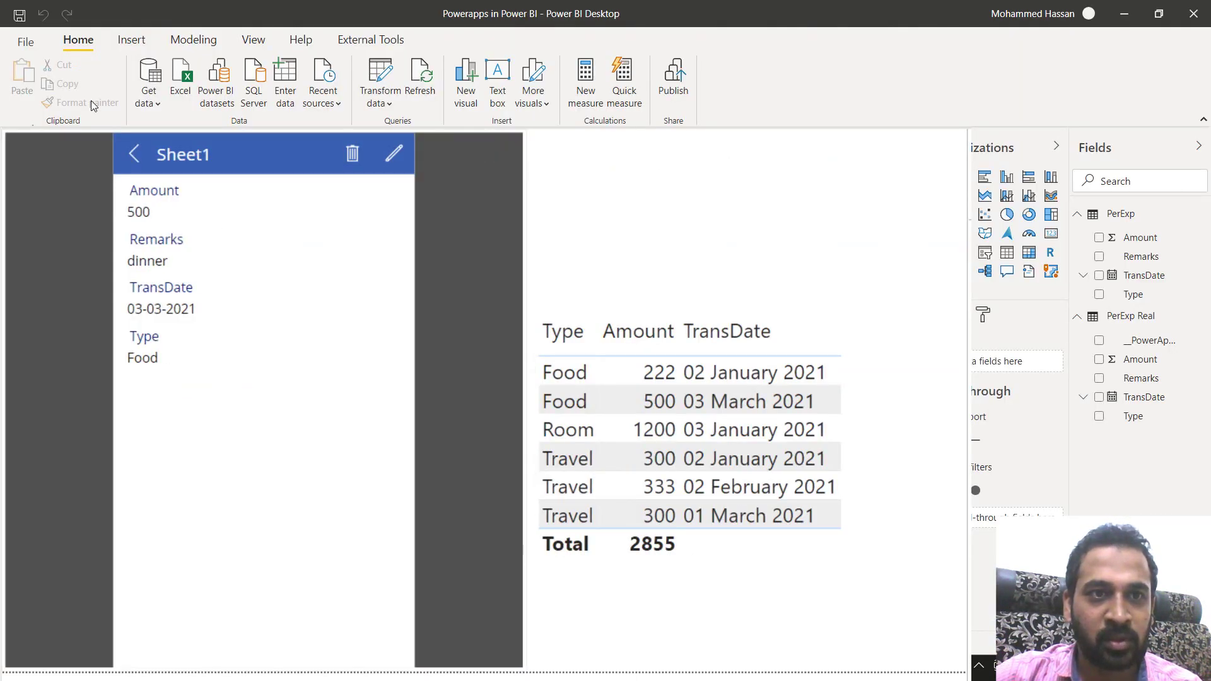
Open the 999 Room record from the expense list, then switch to the Power BI Service report.
click(136, 156)
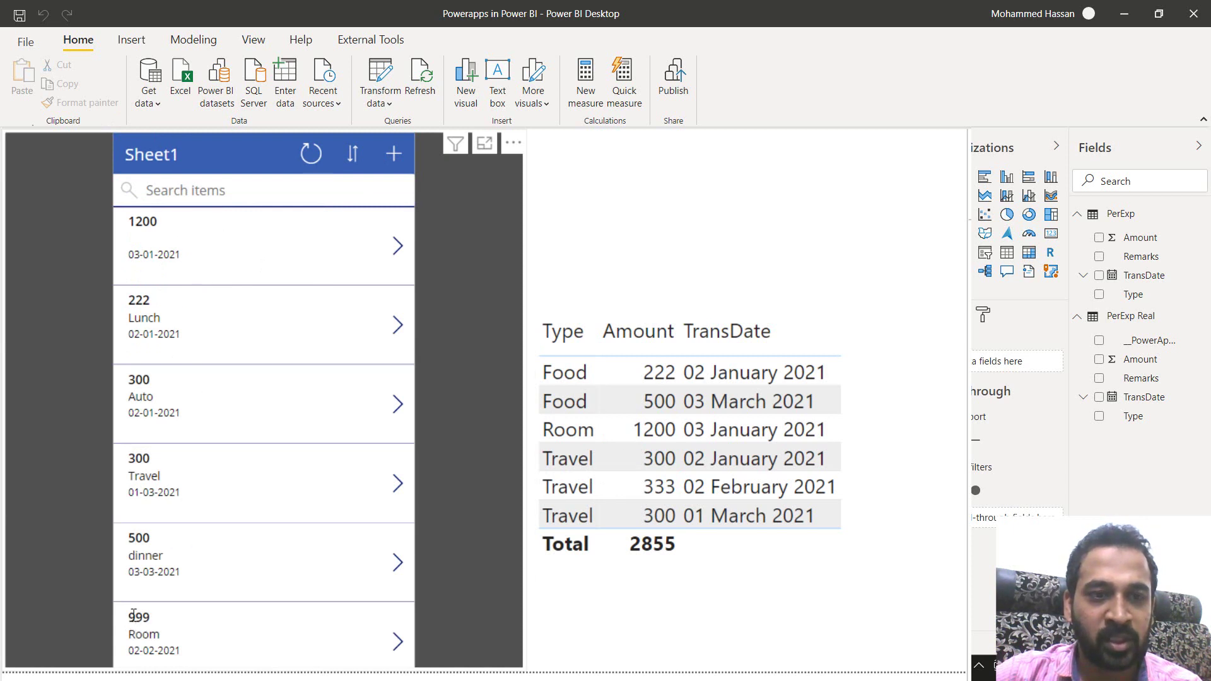
click(189, 620)
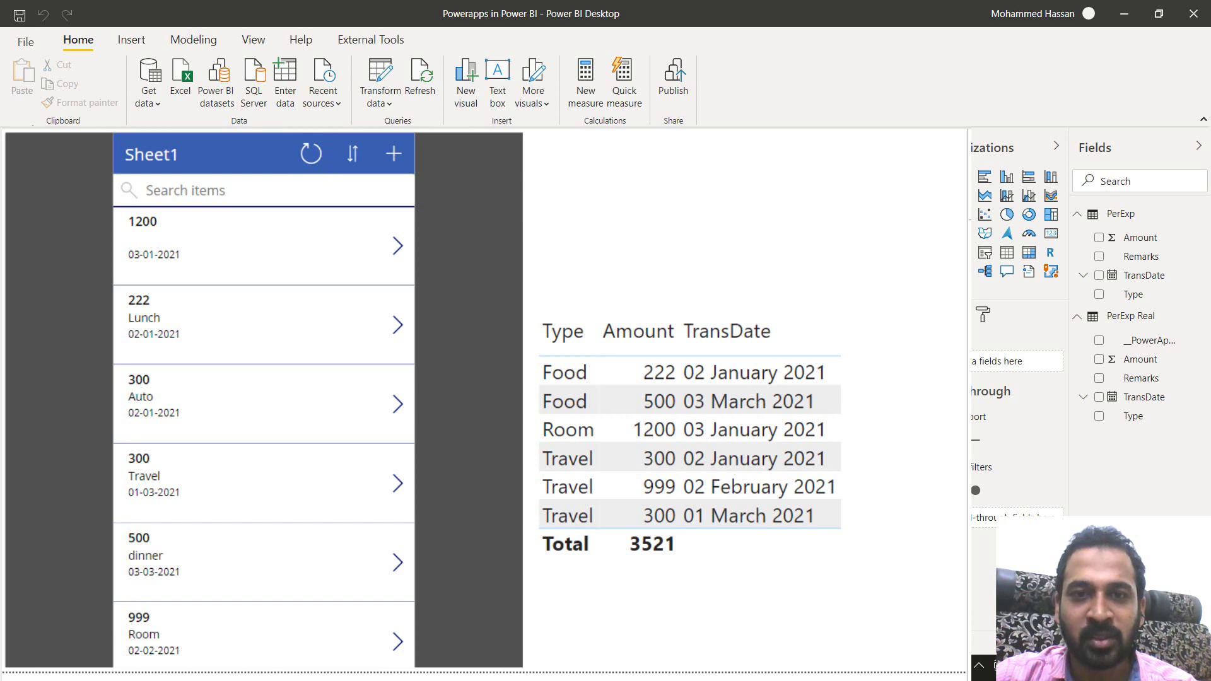
key(alt+Tab)
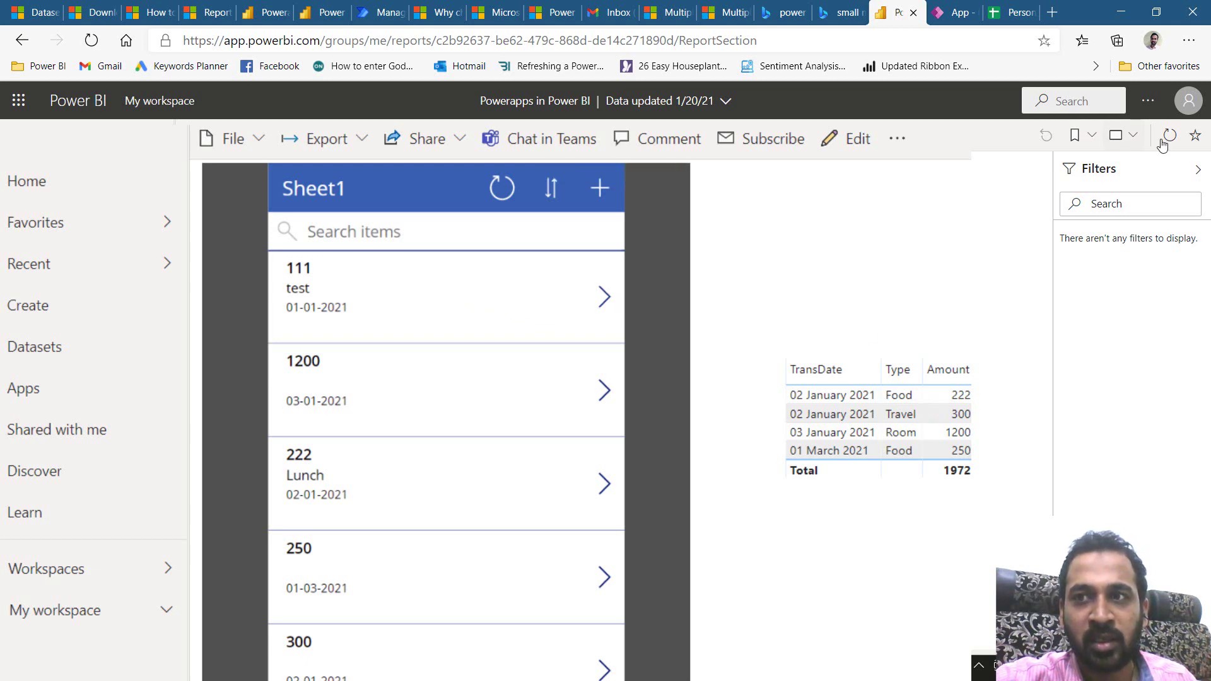
Switch to the Personal Expense spreadsheet in Google Sheets.
click(1013, 12)
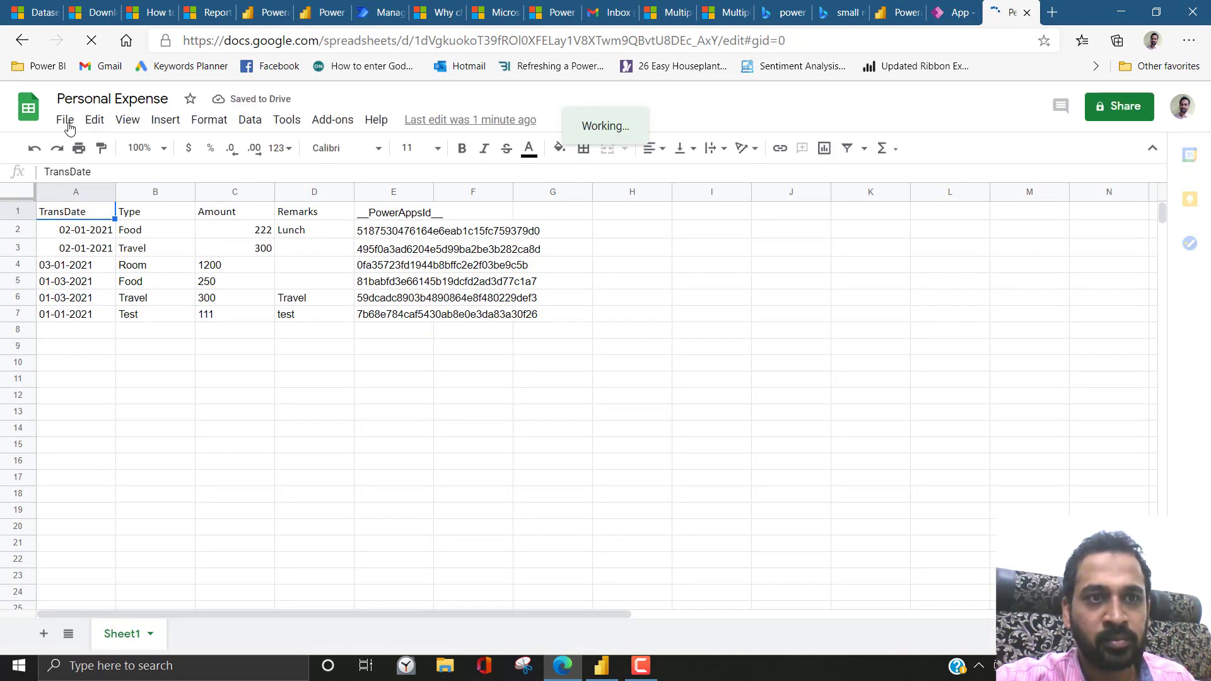
Keep the Publish to the web settings at Entire Document as a Web page.
click(66, 122)
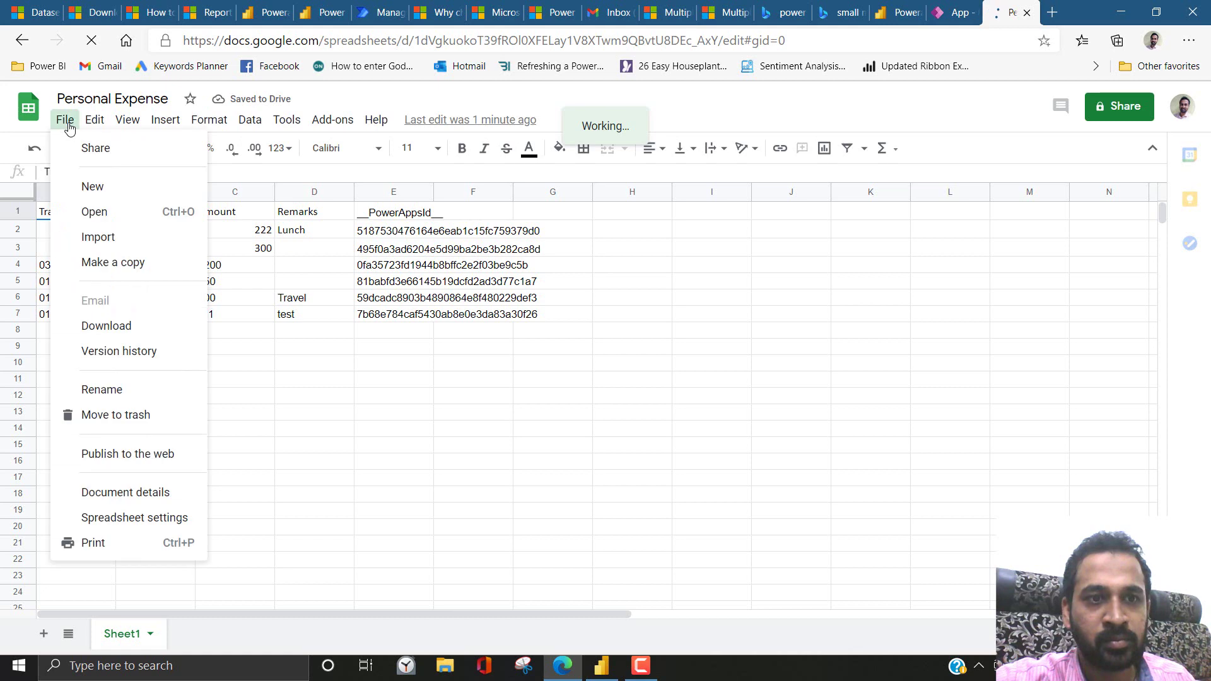
click(127, 453)
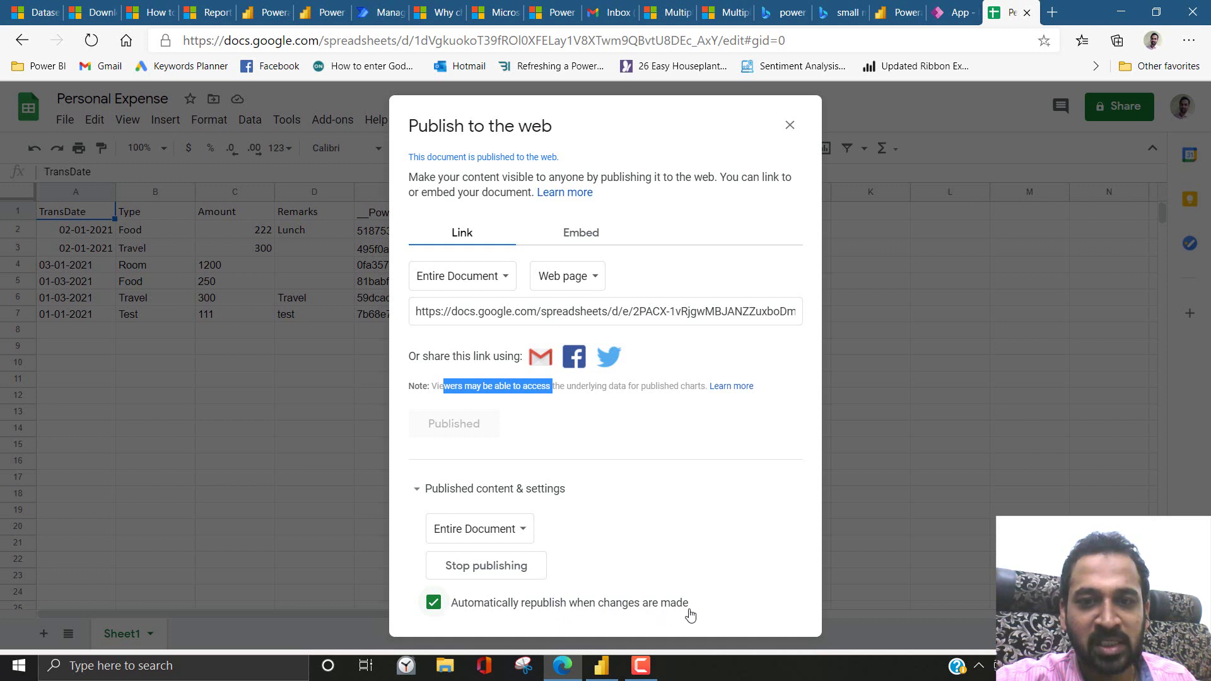
click(516, 533)
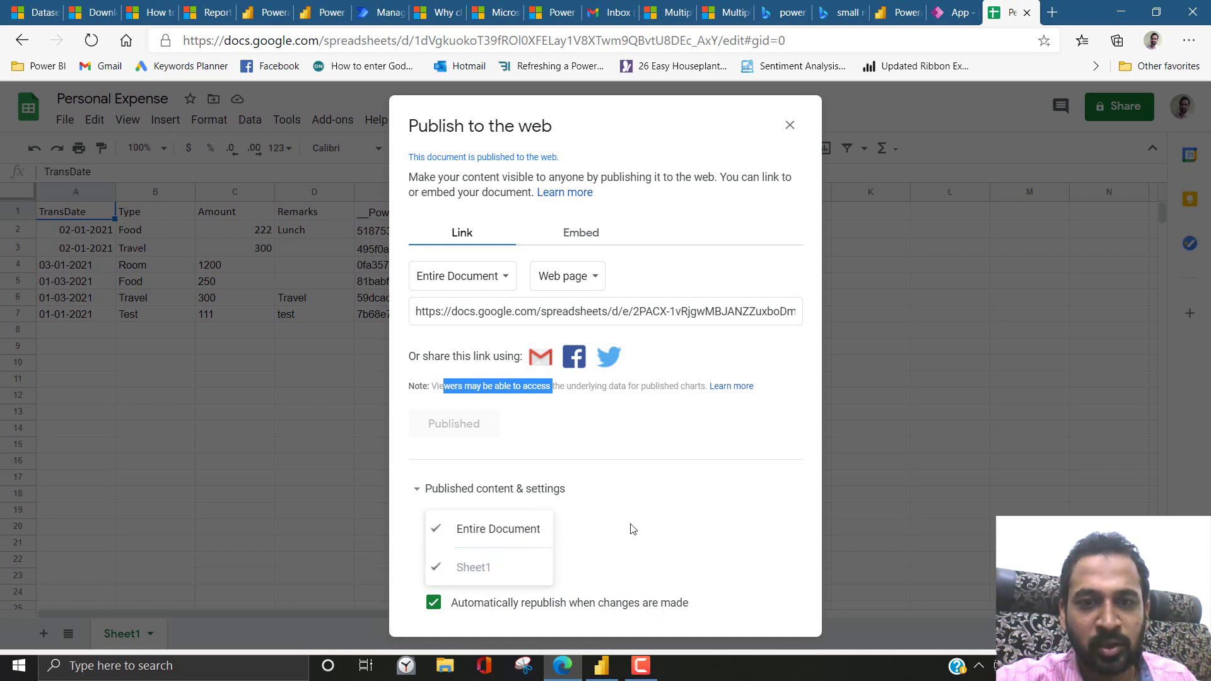
click(498, 528)
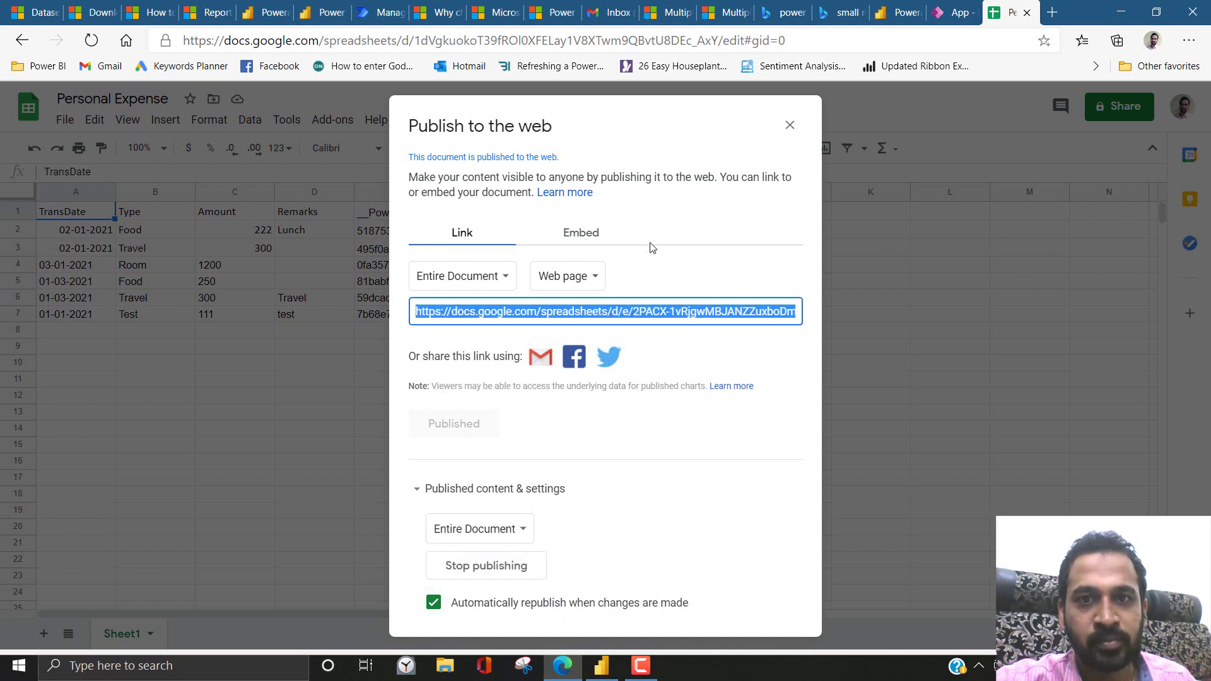
click(604, 278)
click(780, 386)
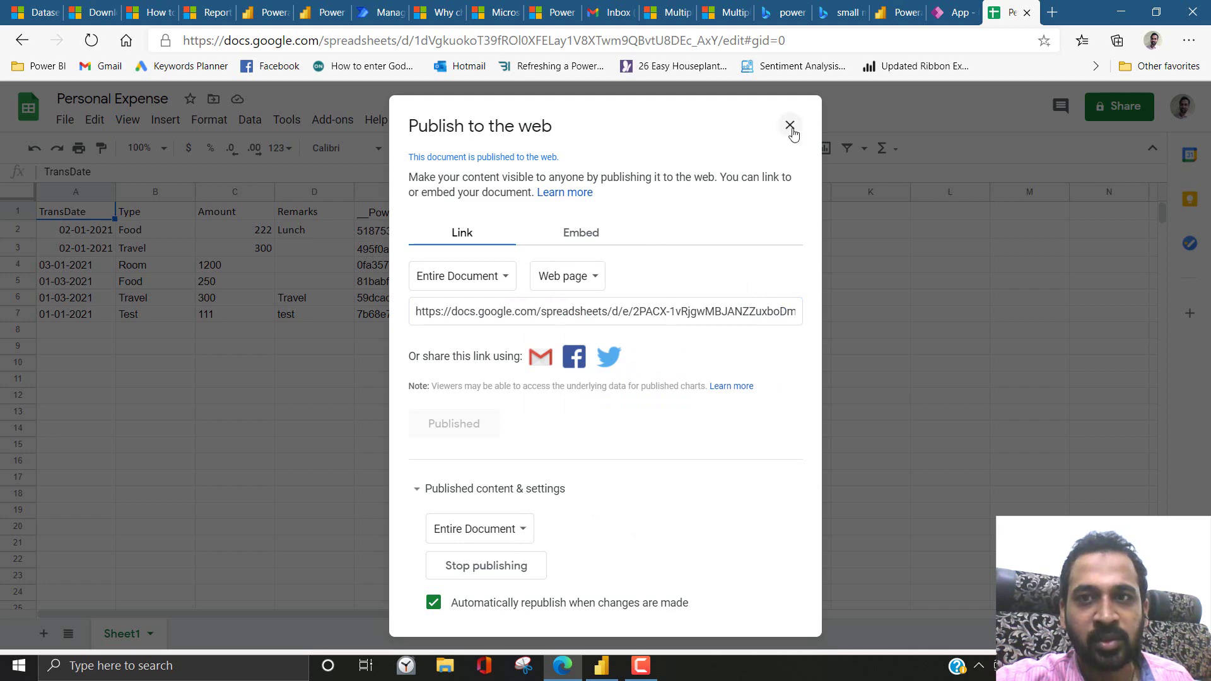
click(812, 114)
Open the Powerapps in Power BI dataset settings from My workspace and expand Gateway connection.
click(900, 12)
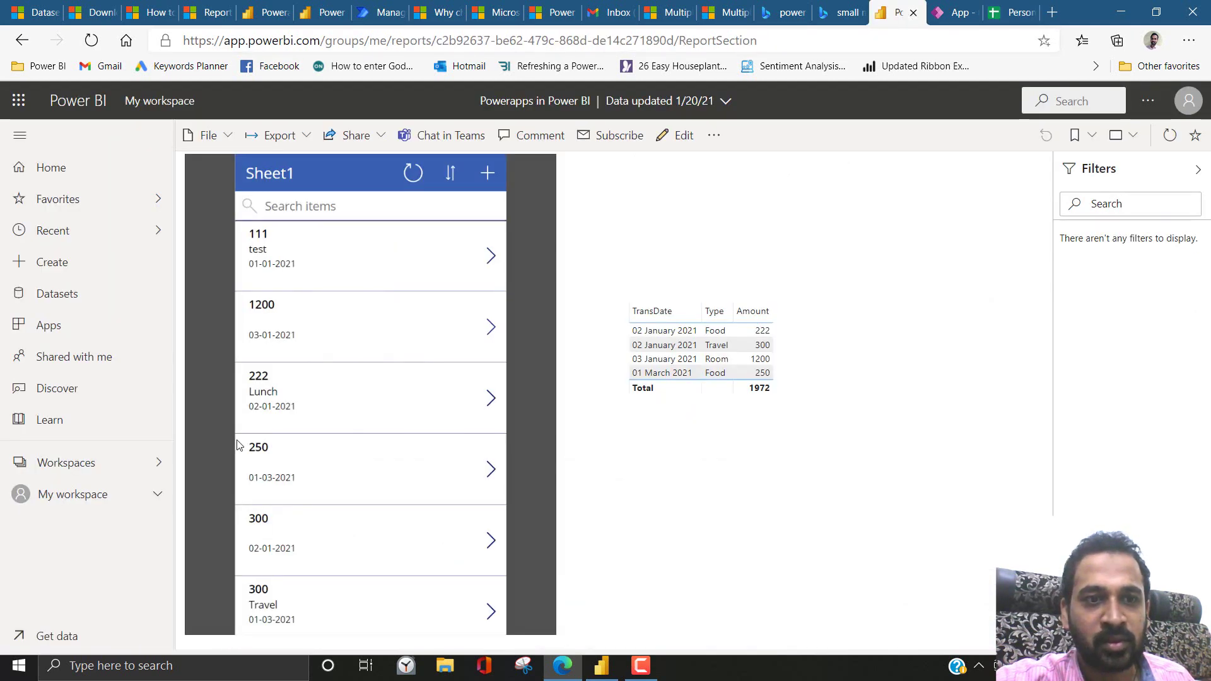
click(80, 495)
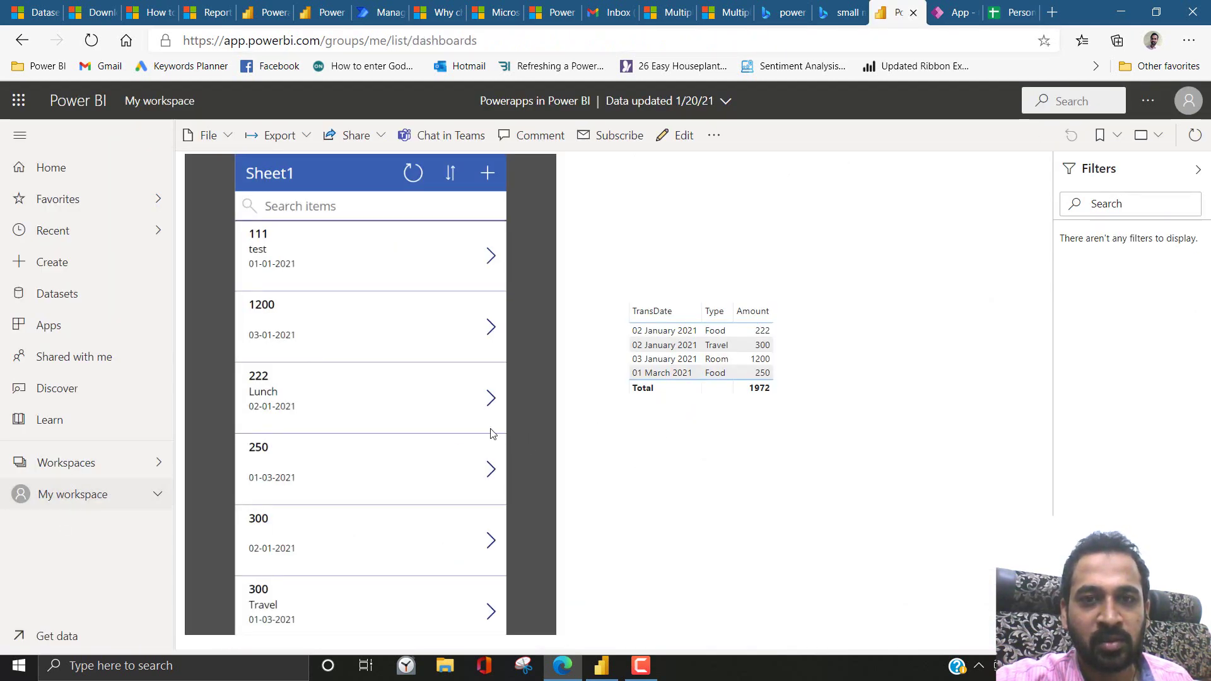
click(465, 444)
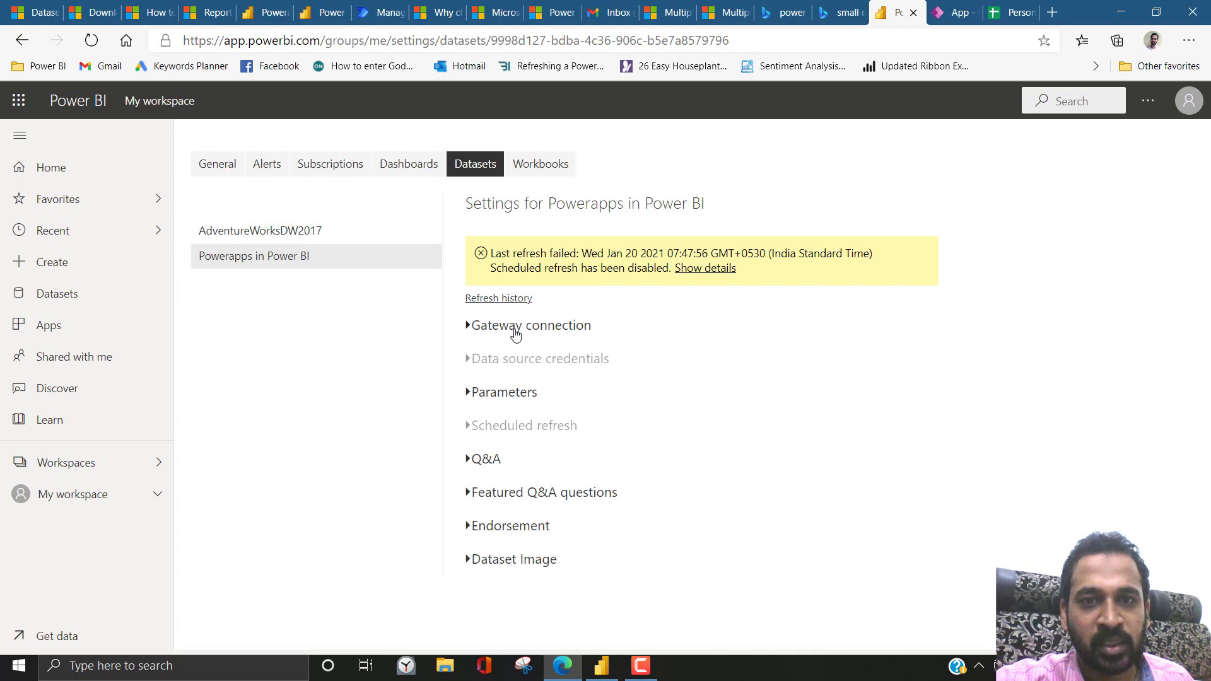
click(516, 328)
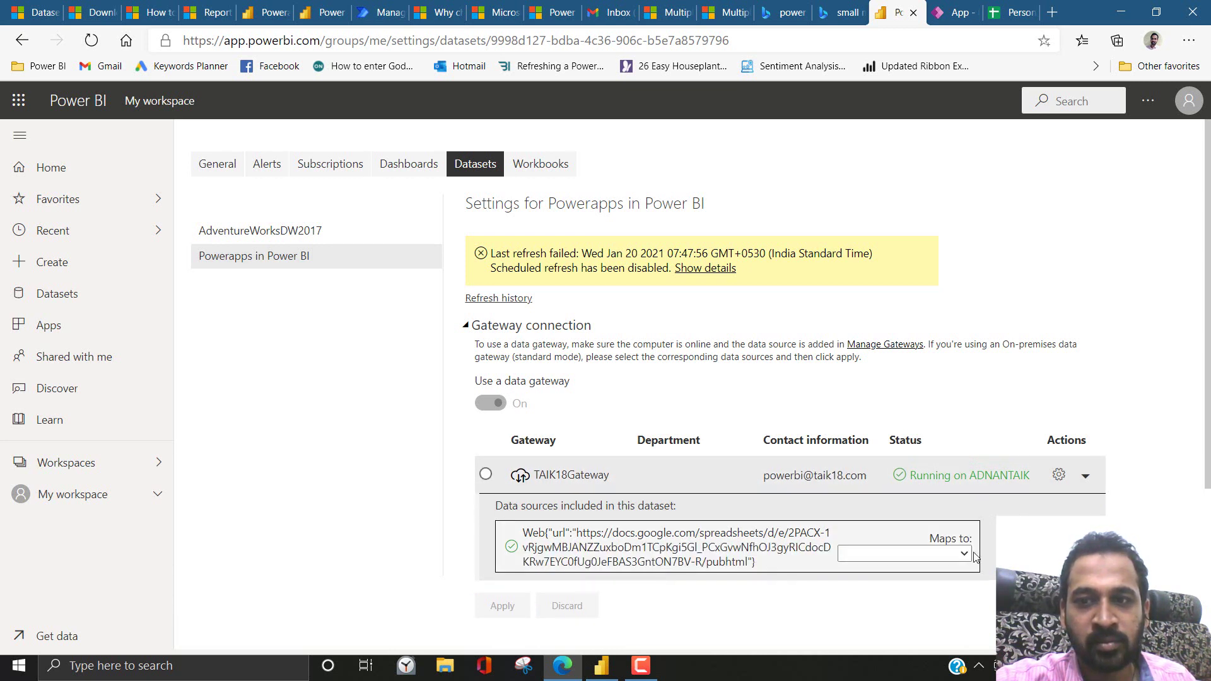
Map the Google Sheets source to the GoogleDriveExcel gateway and apply it.
click(927, 553)
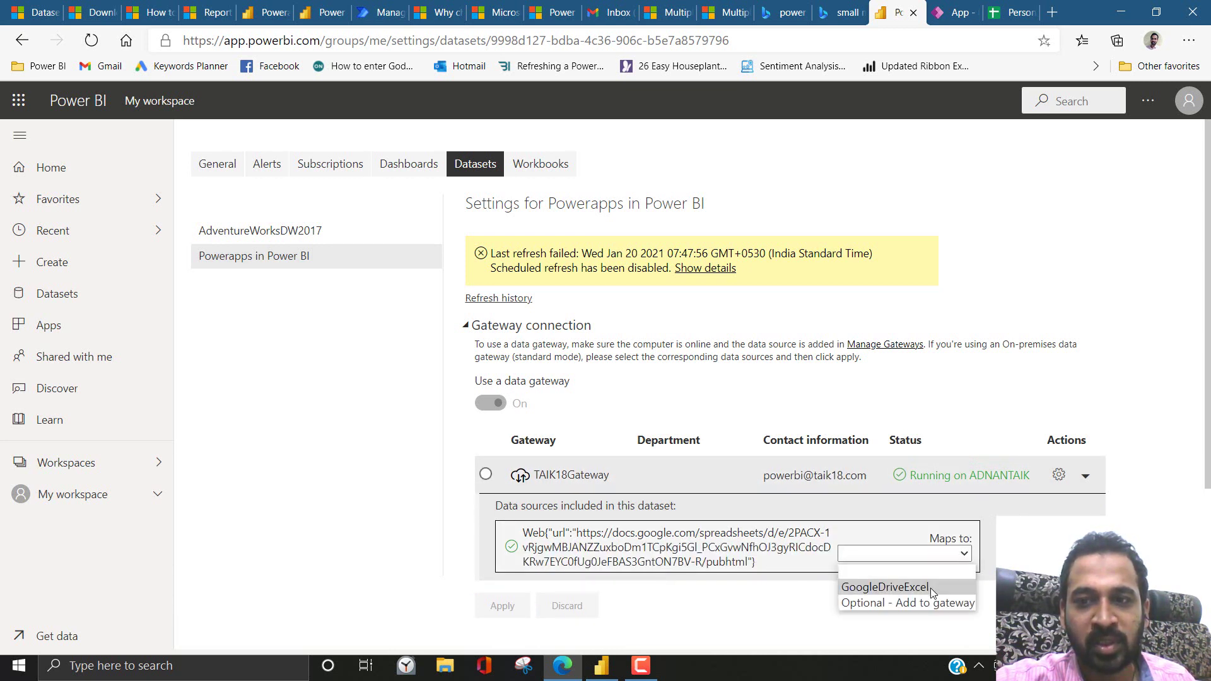
click(930, 588)
click(500, 606)
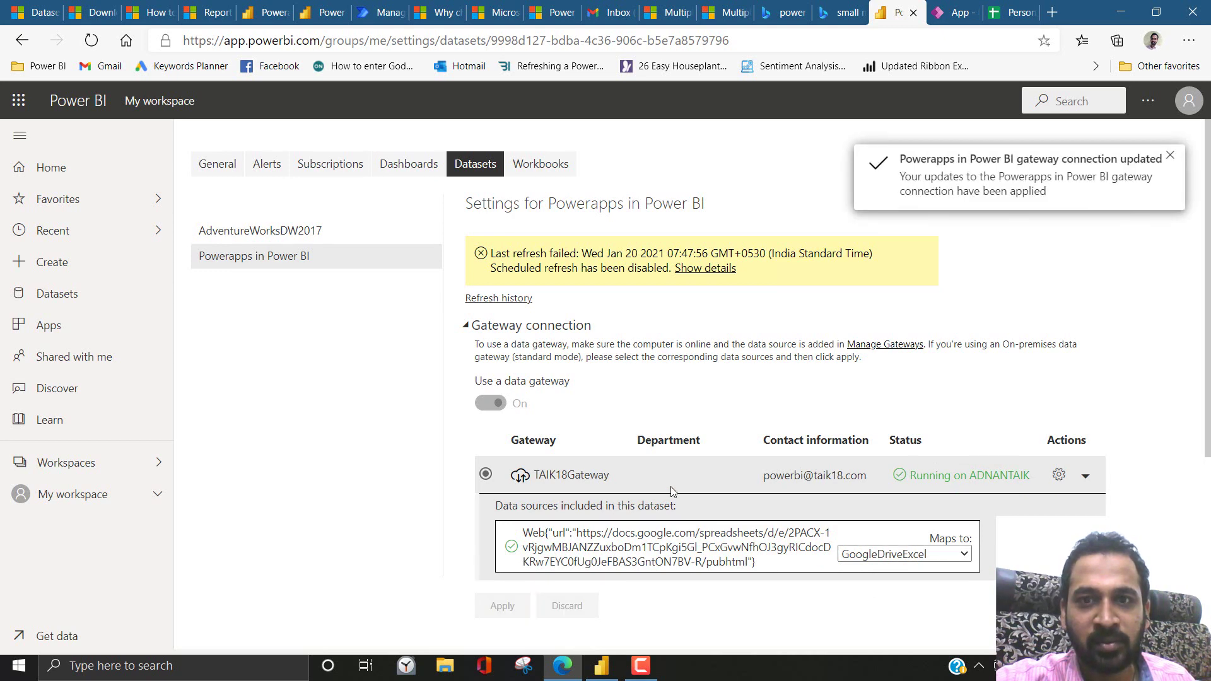
scroll(685, 439, down, 3)
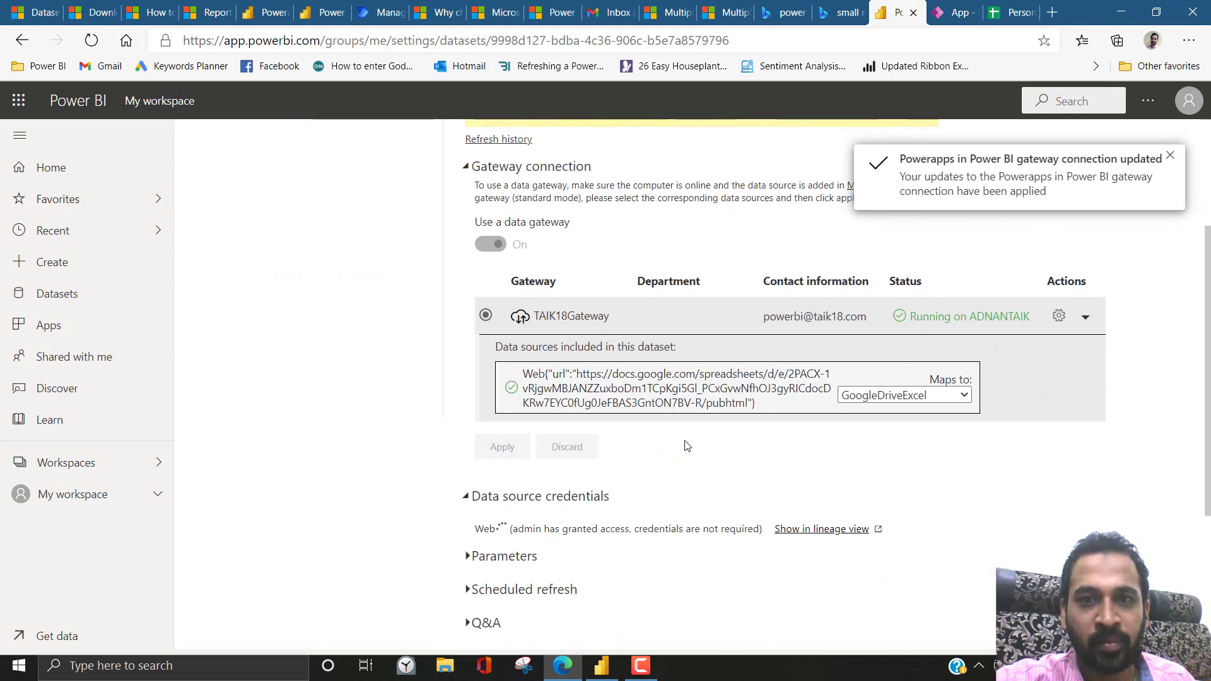
scroll(429, 435, up, 3)
Refresh the Powerapps in Power BI dataset now and open its report in a new tab.
click(75, 498)
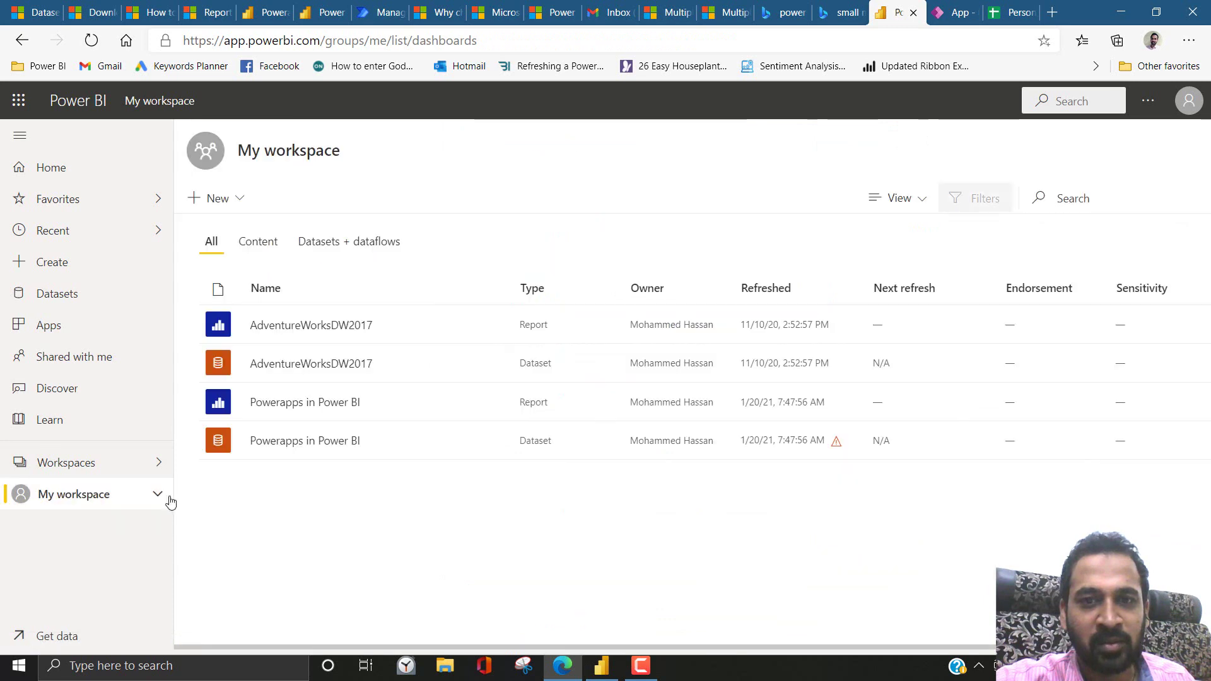
click(434, 441)
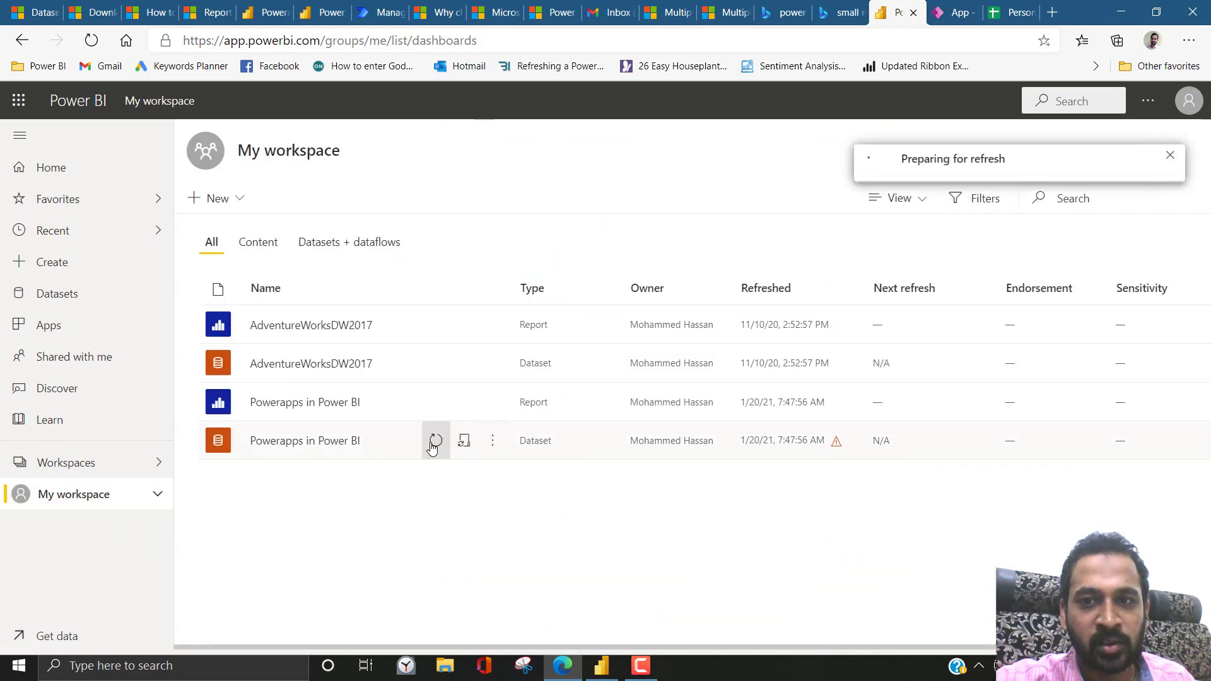
right_click(320, 406)
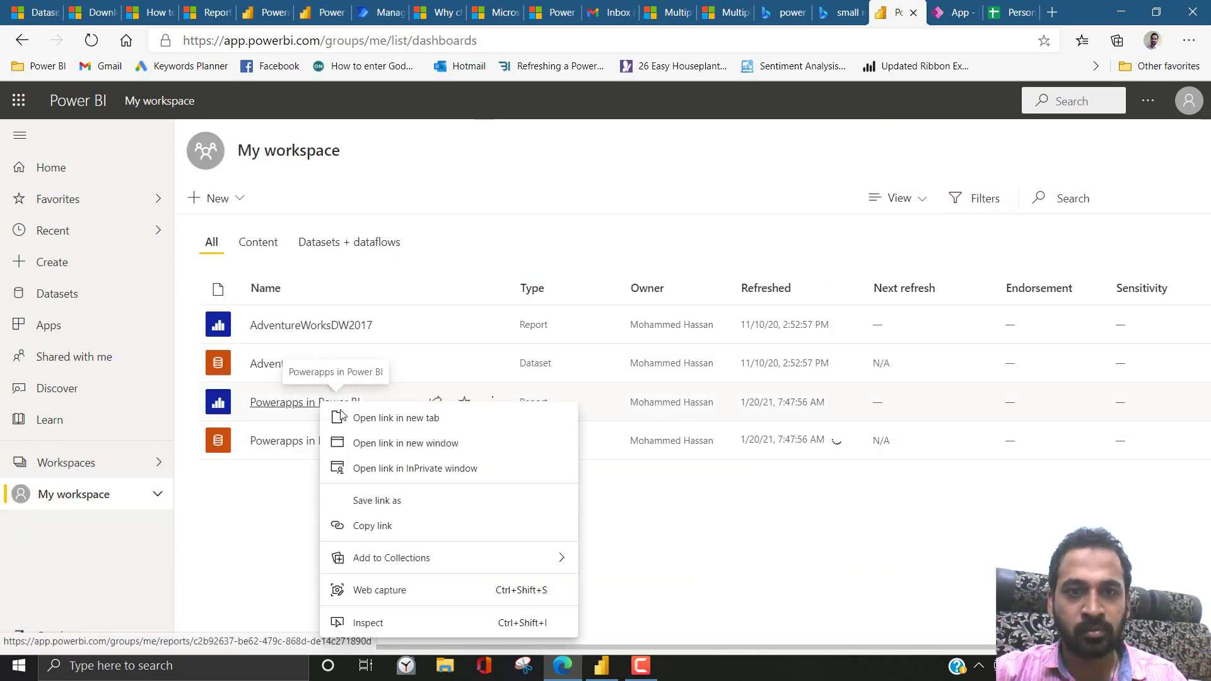
click(351, 417)
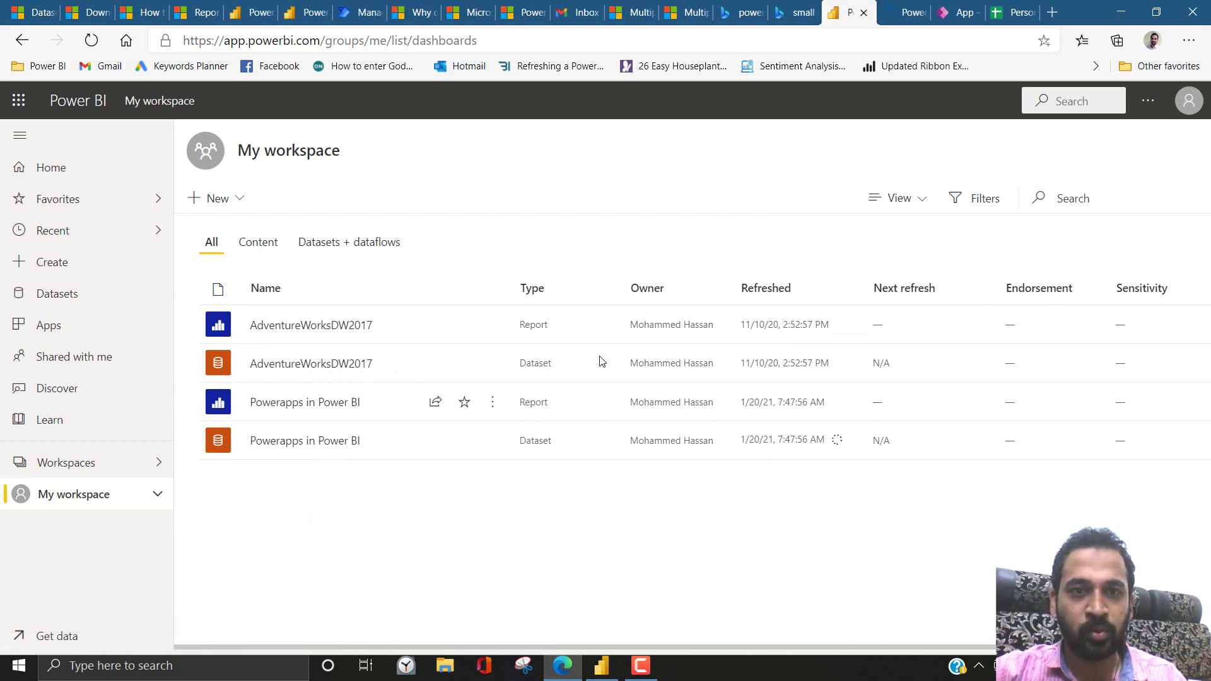
click(896, 13)
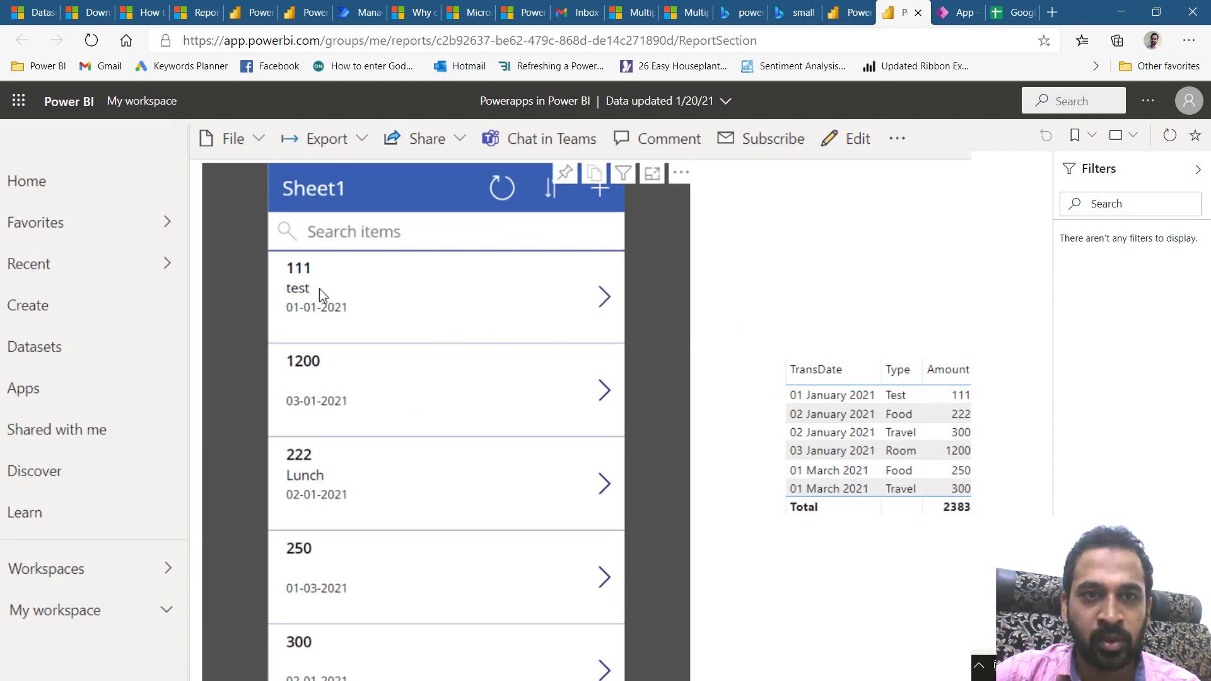
Edit the 01-01-2021 test expense in the embedded app, changing Amount 111 to 1999.
click(607, 301)
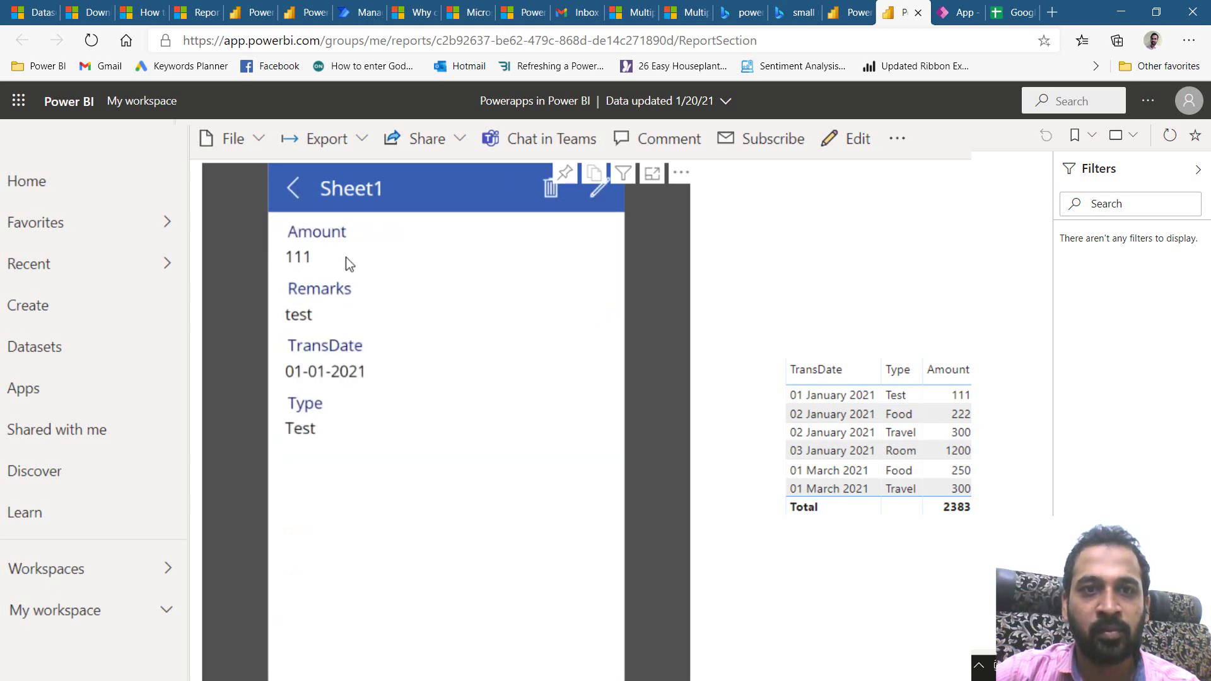
click(604, 204)
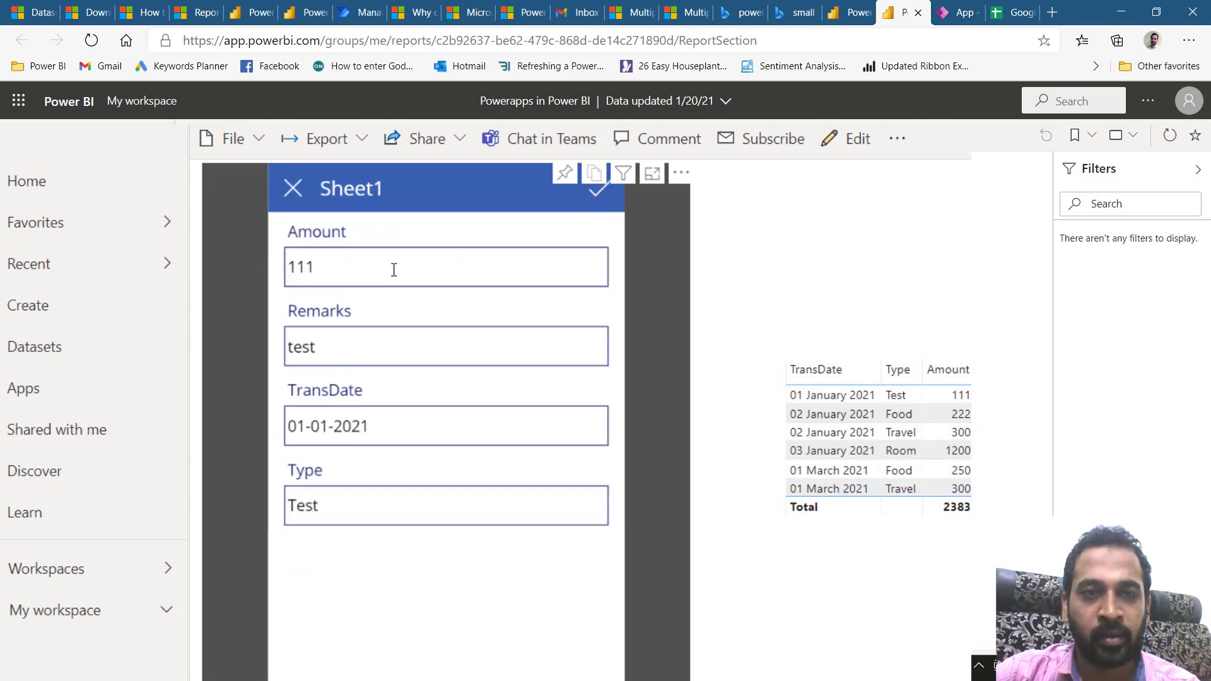
drag(372, 268, 252, 262)
text(999)
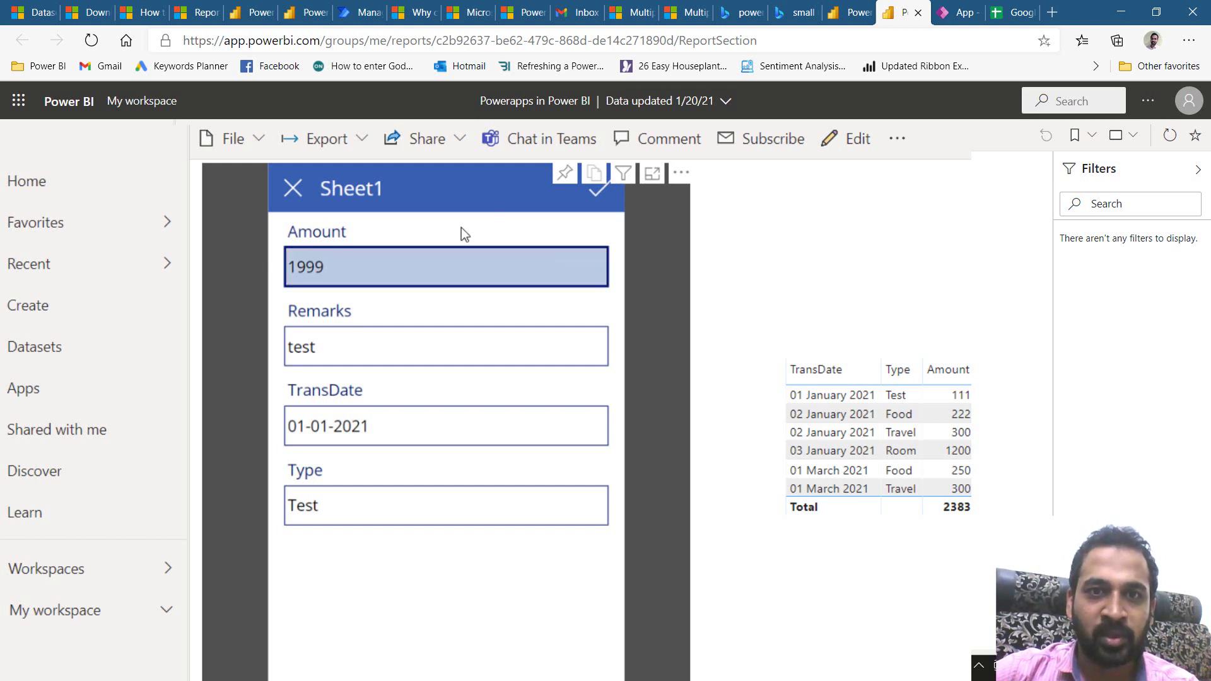
click(601, 200)
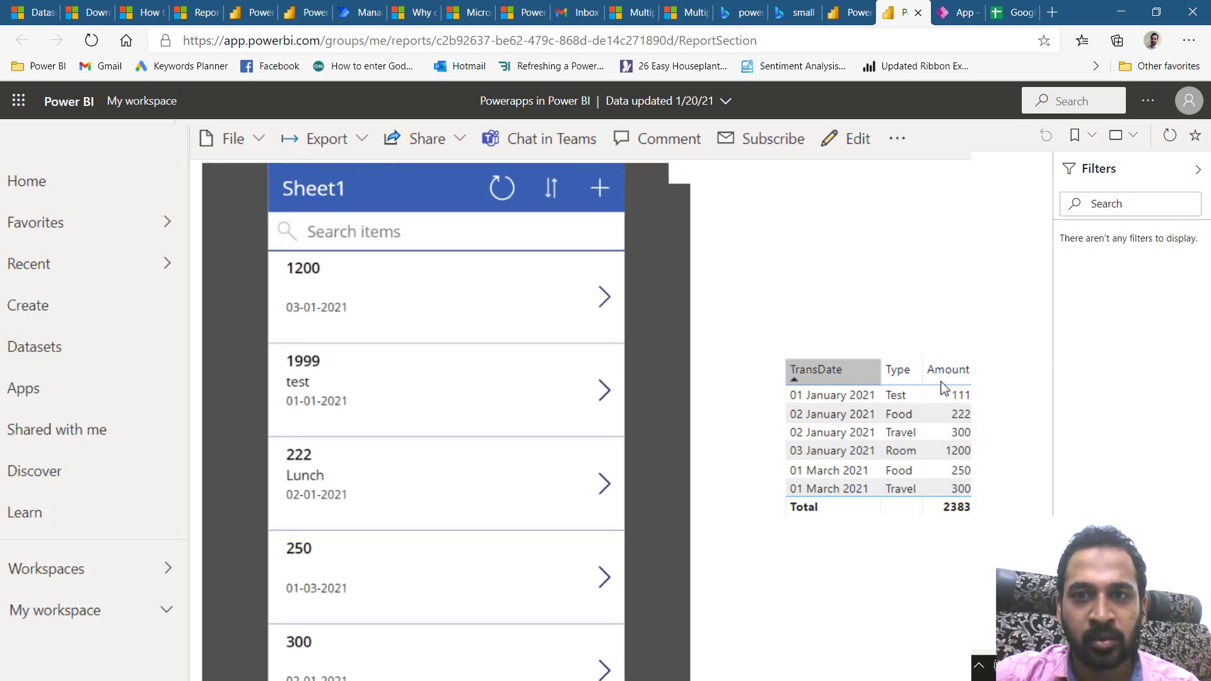
Refresh the dataset, refresh the report visuals twice, then go to the Google Sheets tab.
click(852, 12)
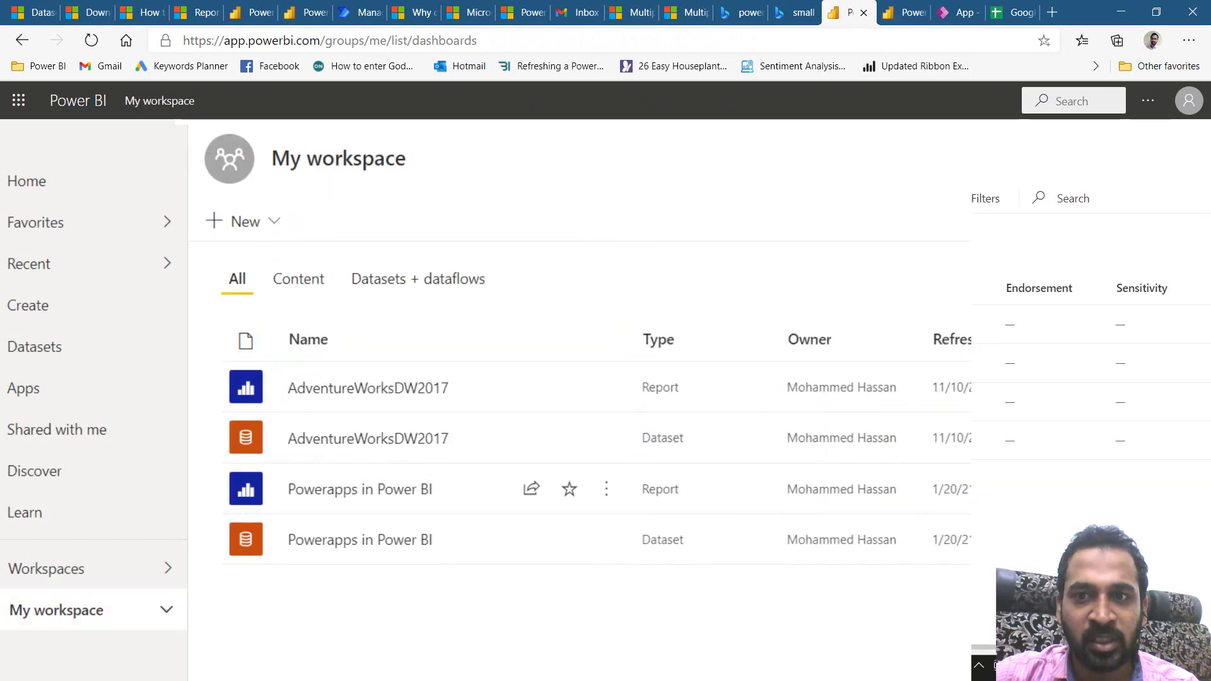
click(533, 540)
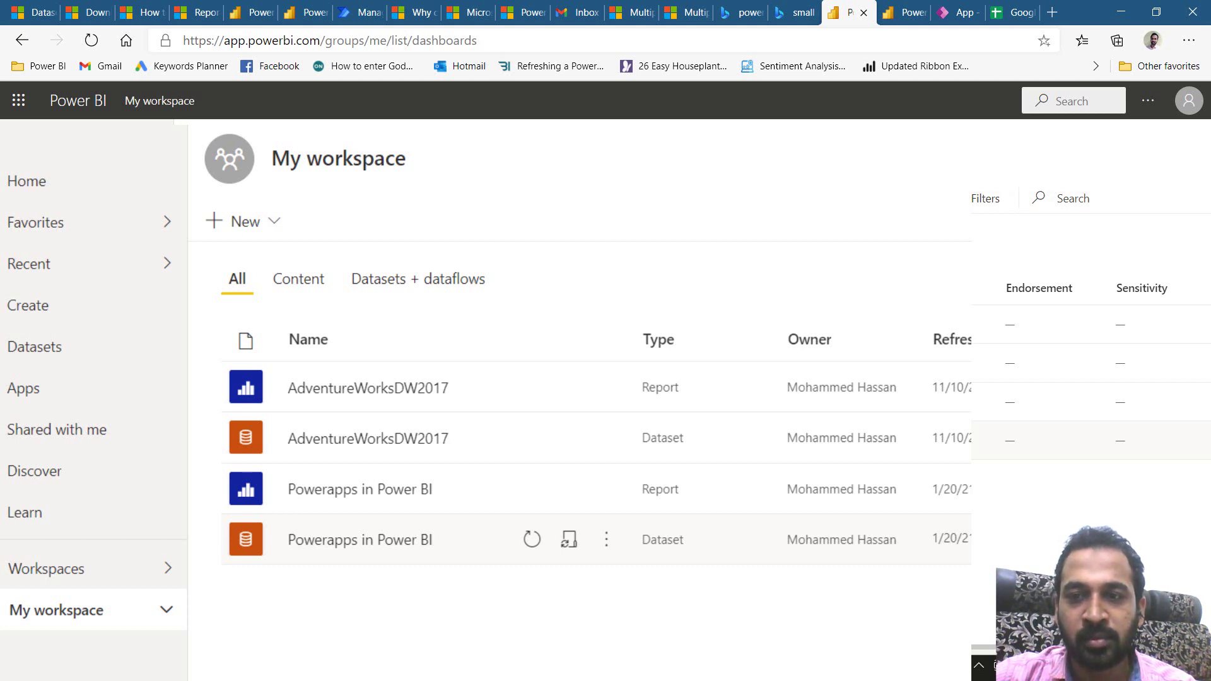
key(ctrl+Tab)
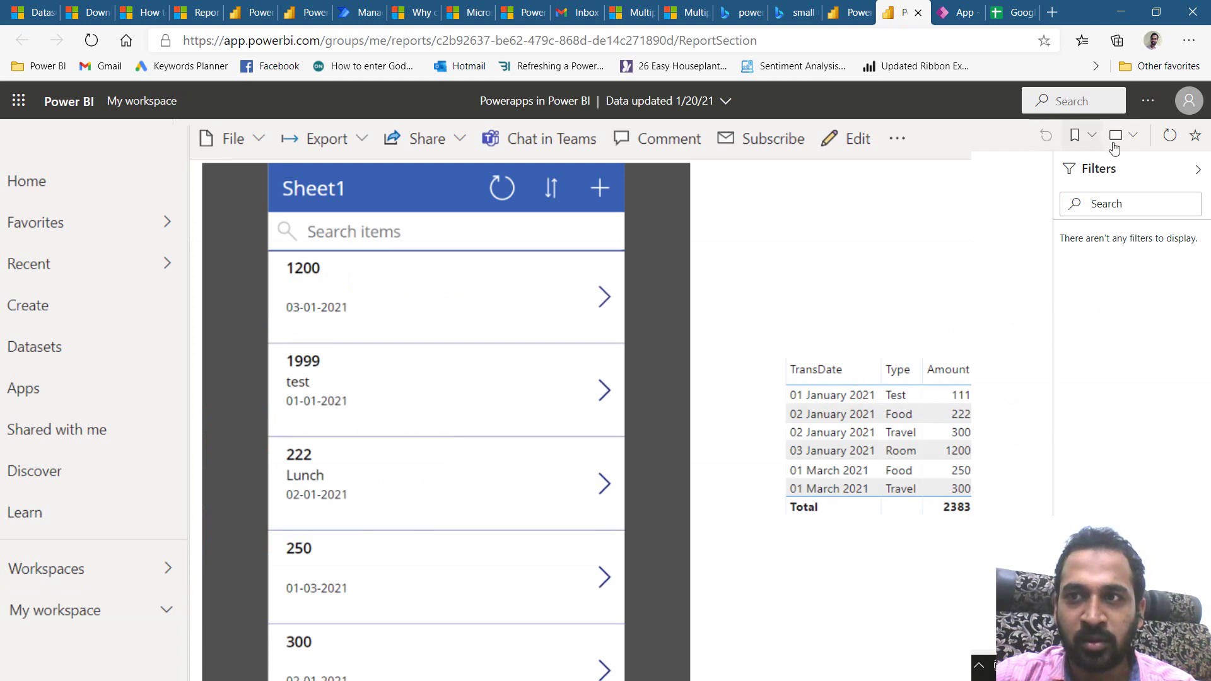
click(1177, 139)
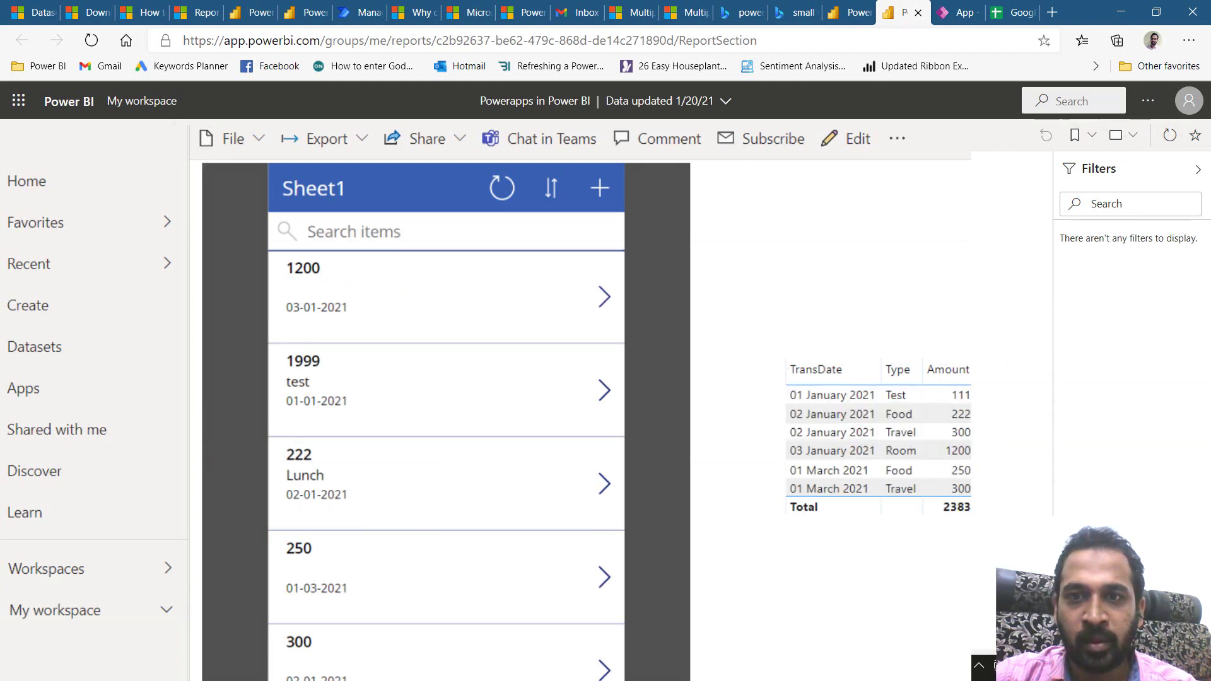
click(1168, 137)
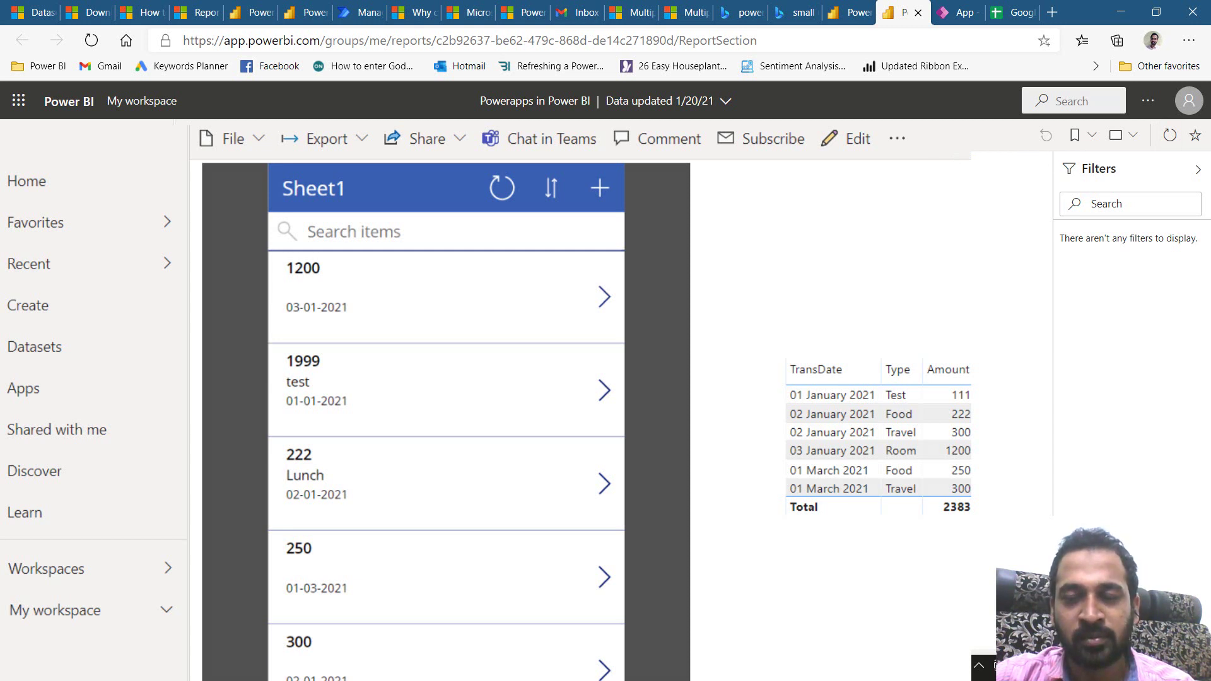
click(1013, 12)
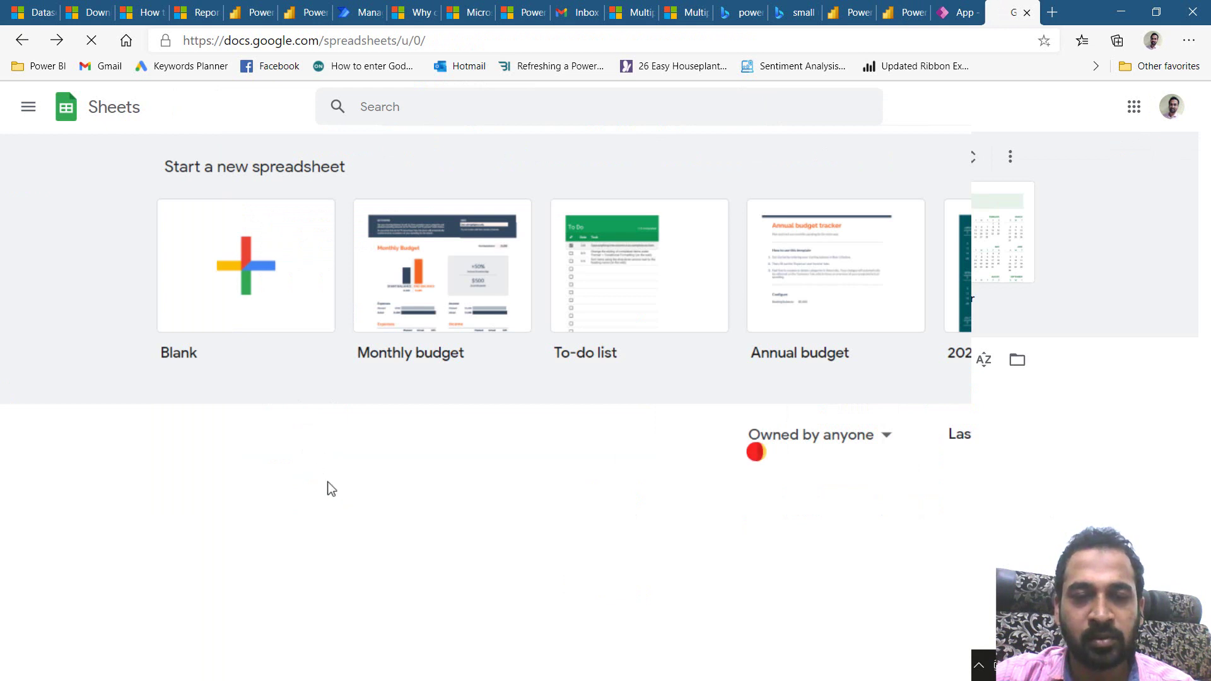
Open the Personal Expense spreadsheet in Google Sheets to confirm its Test amount of 1999.
scroll(329, 482, down, 2)
click(328, 455)
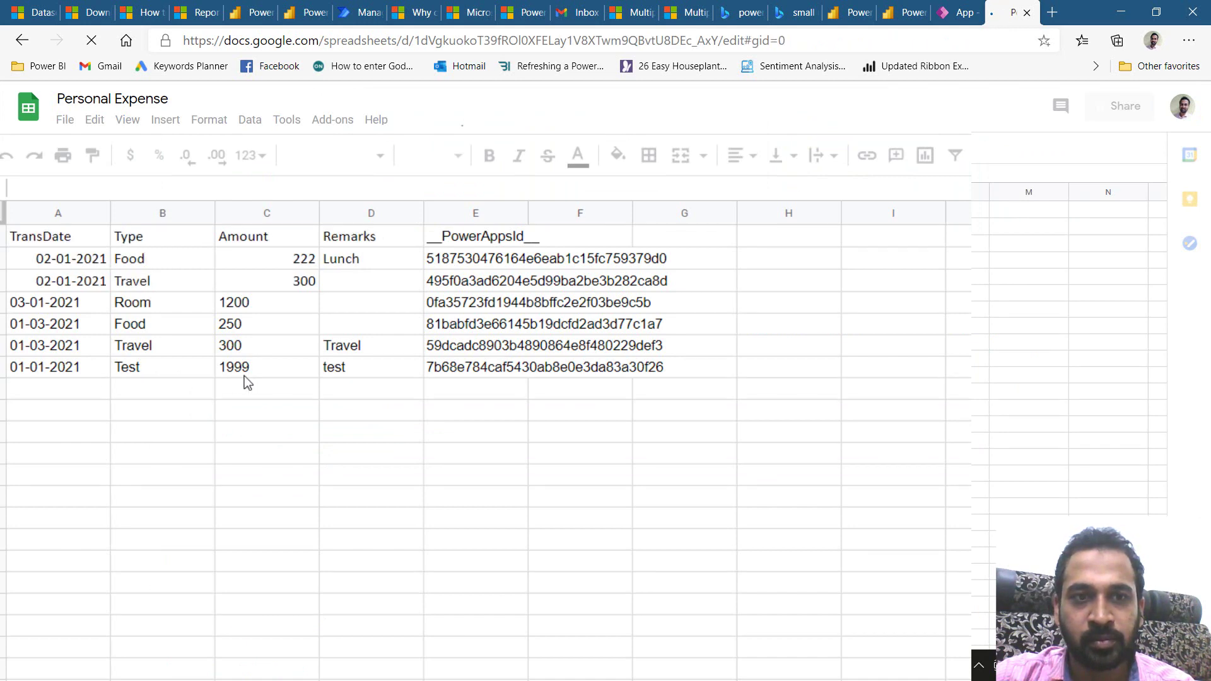
Refresh the dataset from the workspace, then refresh the Powerapps in Power BI report visuals.
click(848, 12)
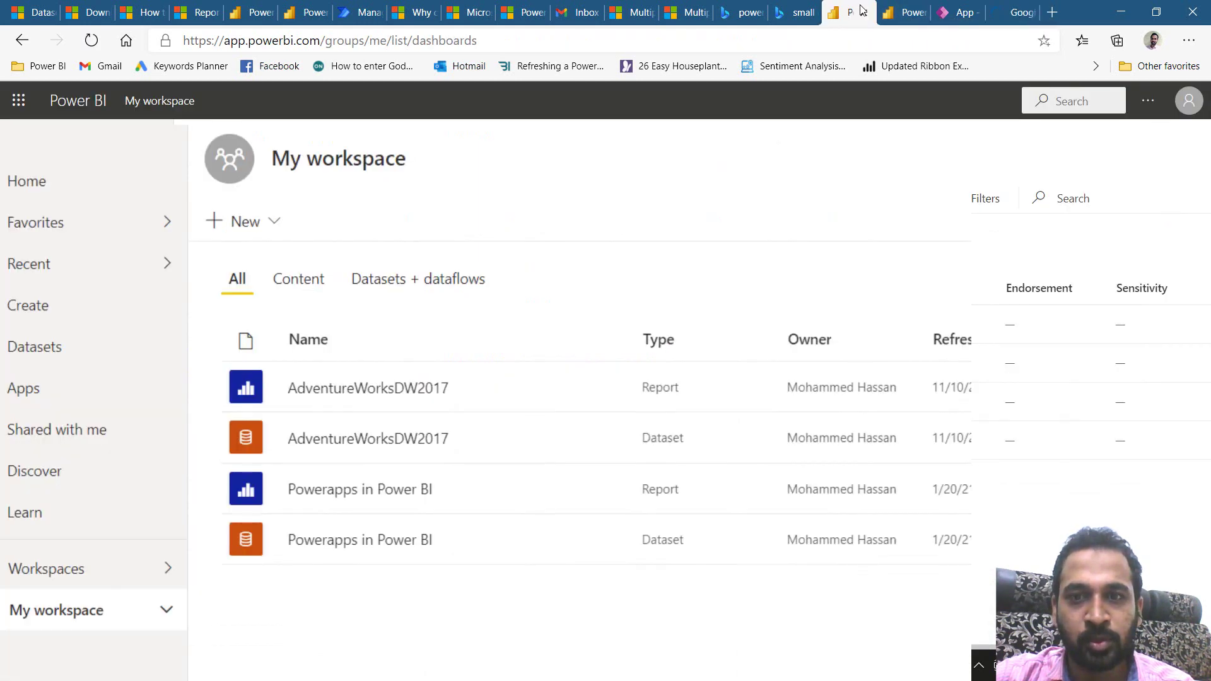
click(533, 544)
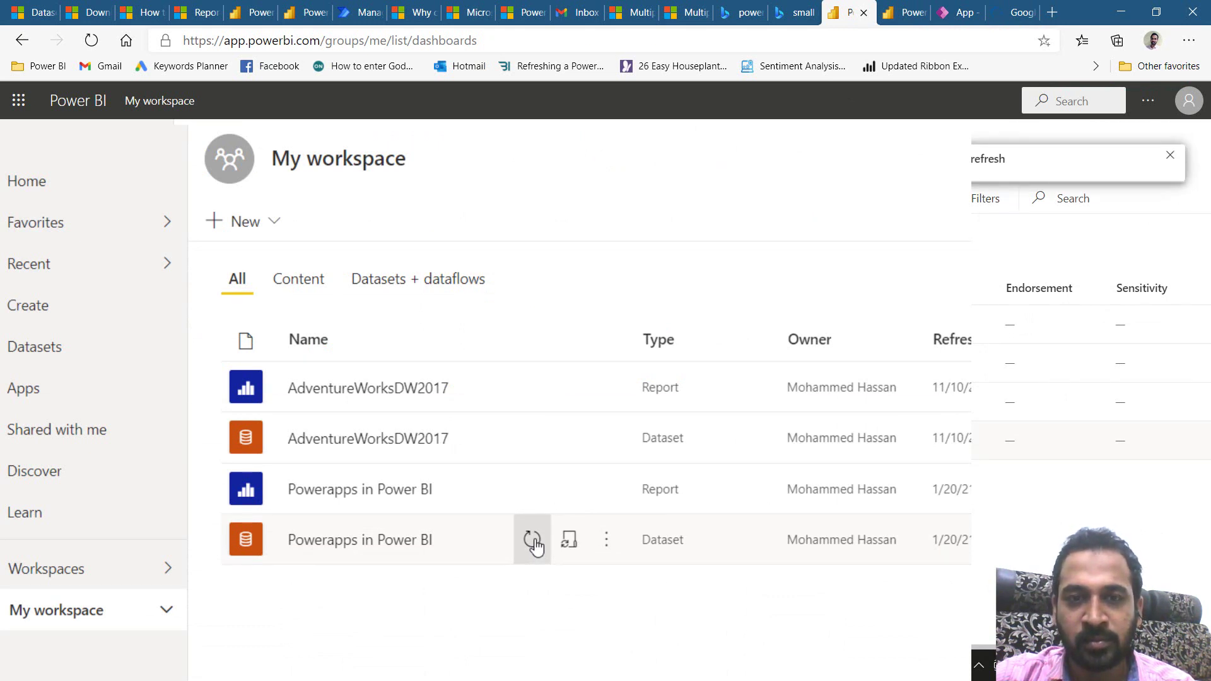
click(904, 13)
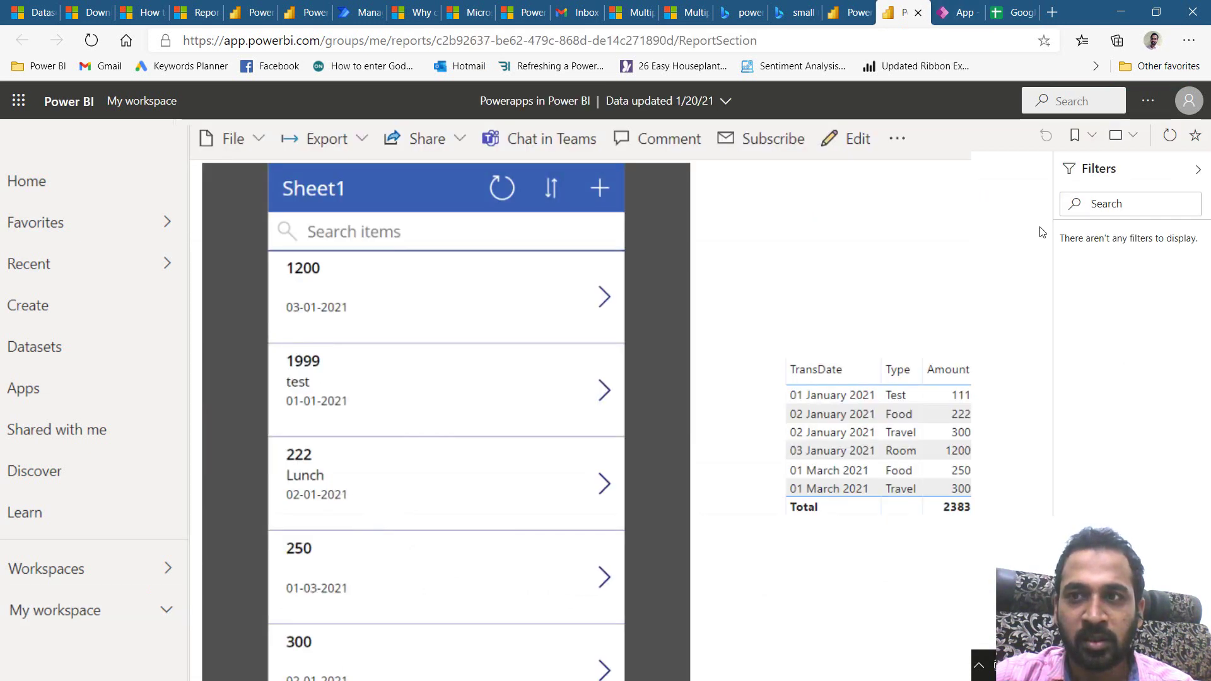
click(1176, 139)
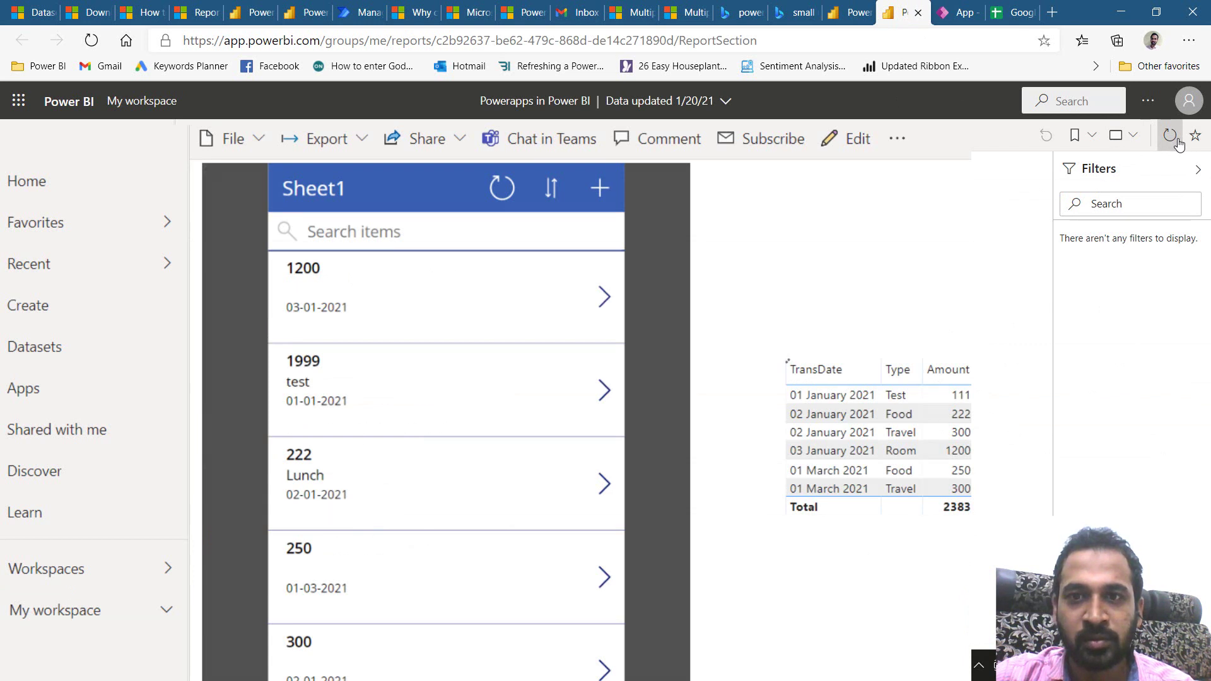